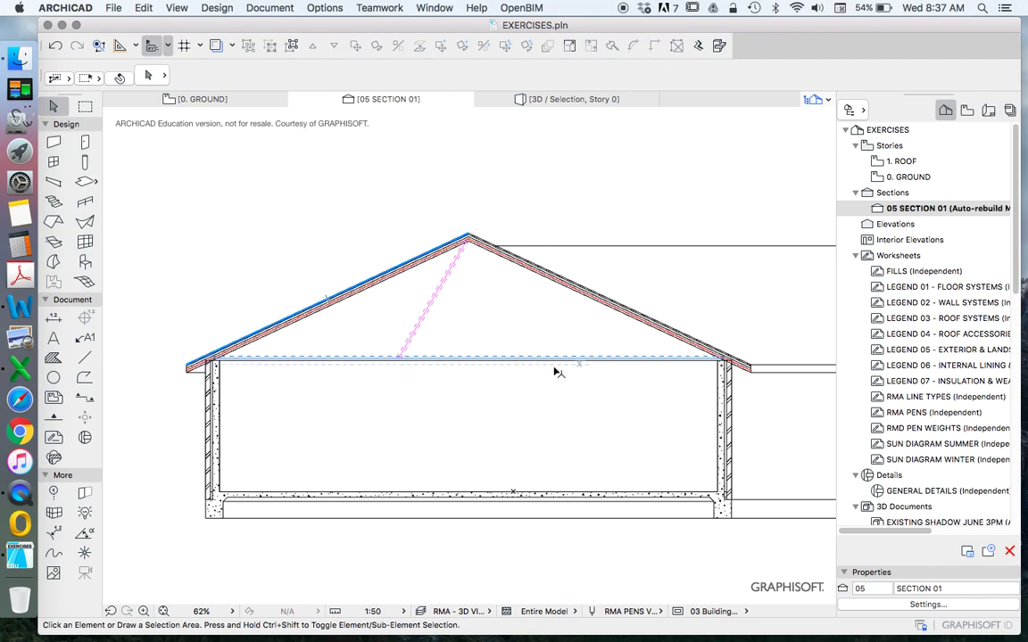
Step: Open the 0. GROUND floor plan and inspect the rafter framing beside it
{"action": "double_click", "coordinate": [908, 177]}
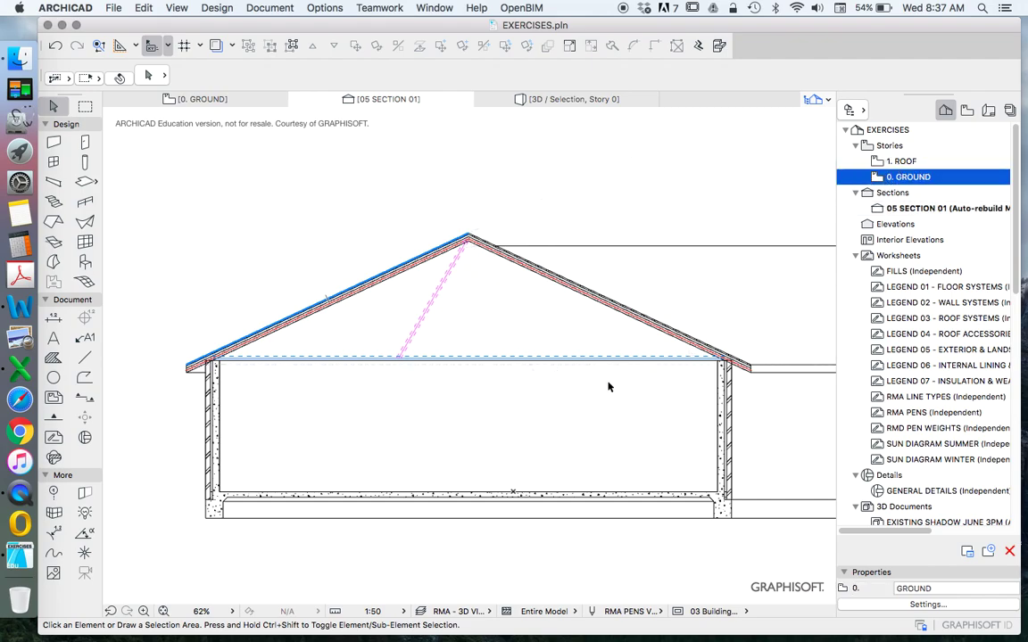
{"action": "scroll", "coordinate": [471, 242], "scroll_direction": "down", "scroll_amount": 6}
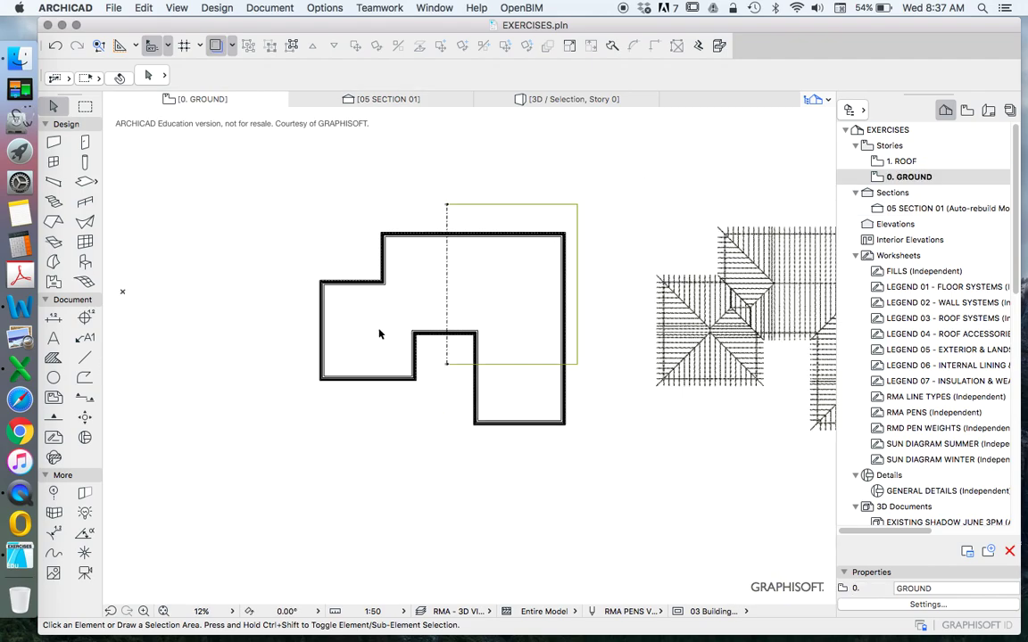
{"action": "scroll", "coordinate": [570, 321], "scroll_direction": "up", "scroll_amount": 1}
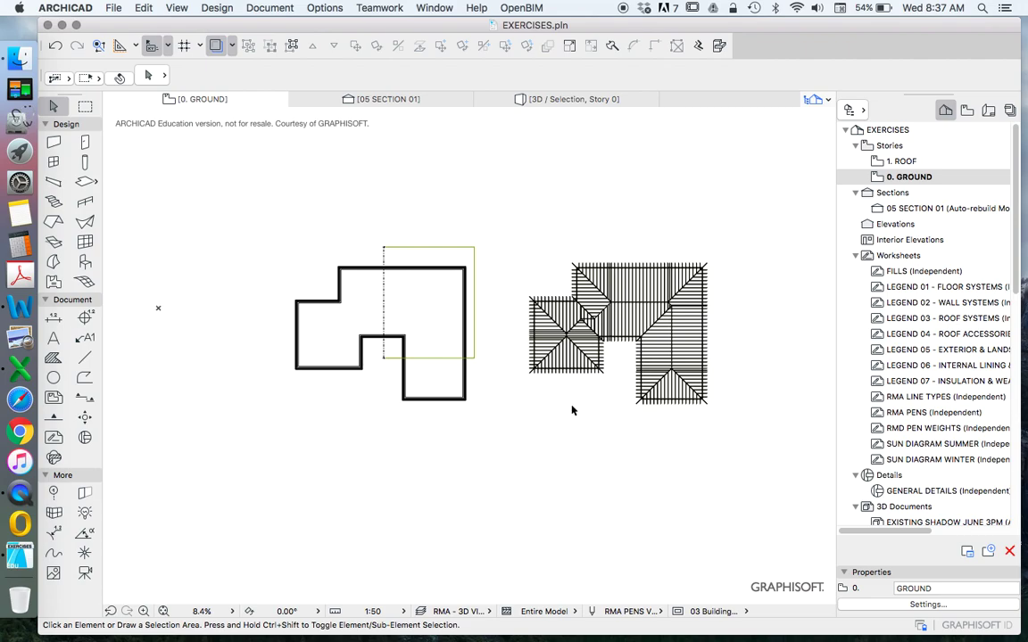
{"action": "scroll", "coordinate": [600, 399], "scroll_direction": "up", "scroll_amount": 3}
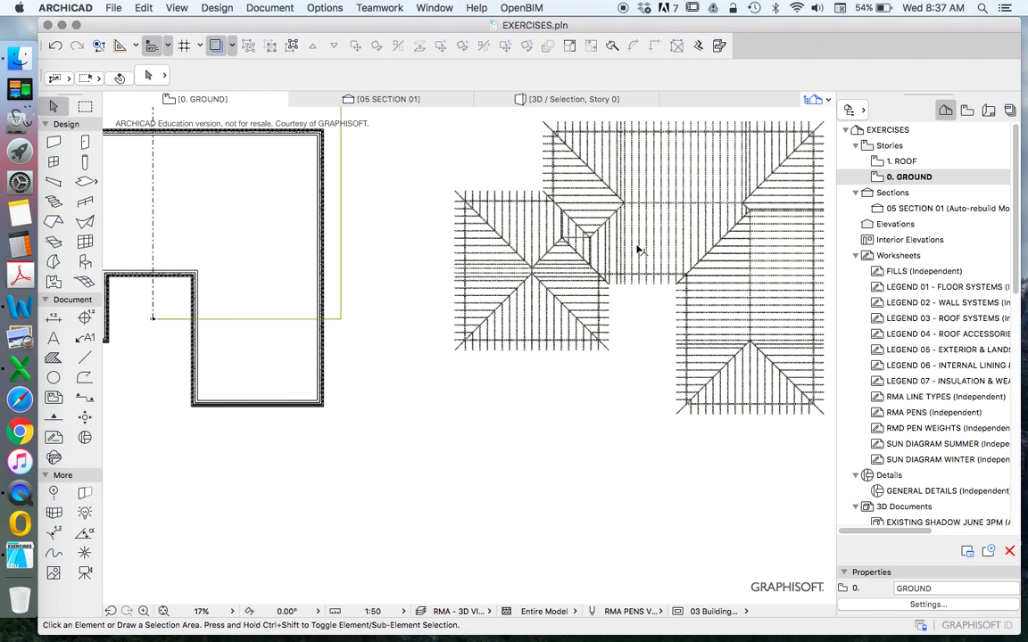
{"action": "left_click", "coordinate": [652, 233]}
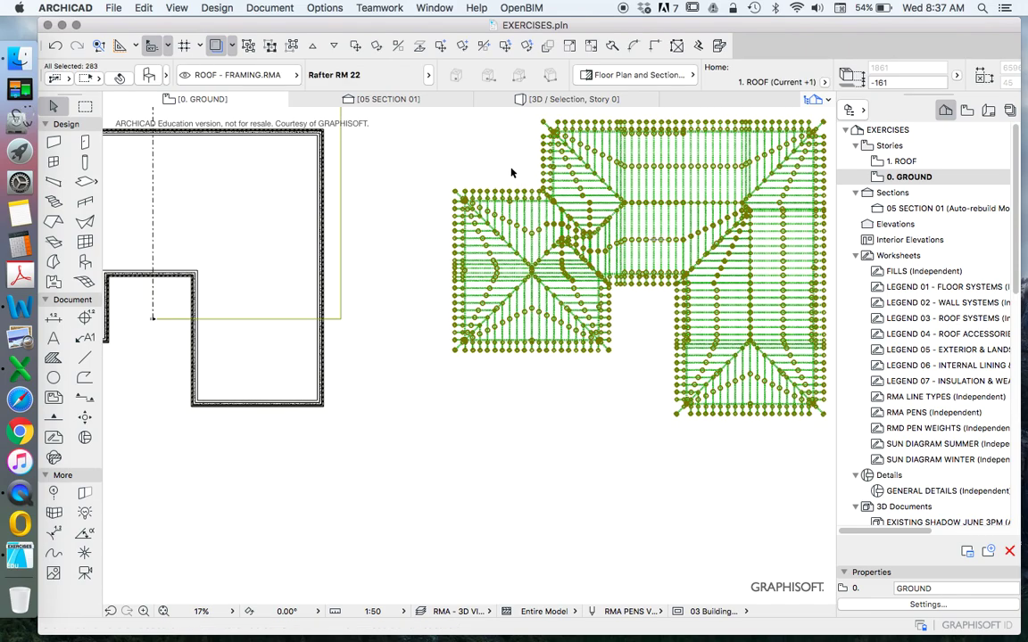
{"action": "key", "text": "Escape"}
Step: Select the section line on the plan and its 05 SECTION 01 Navigator entry
{"action": "scroll", "coordinate": [654, 231], "scroll_direction": "down", "scroll_amount": 2}
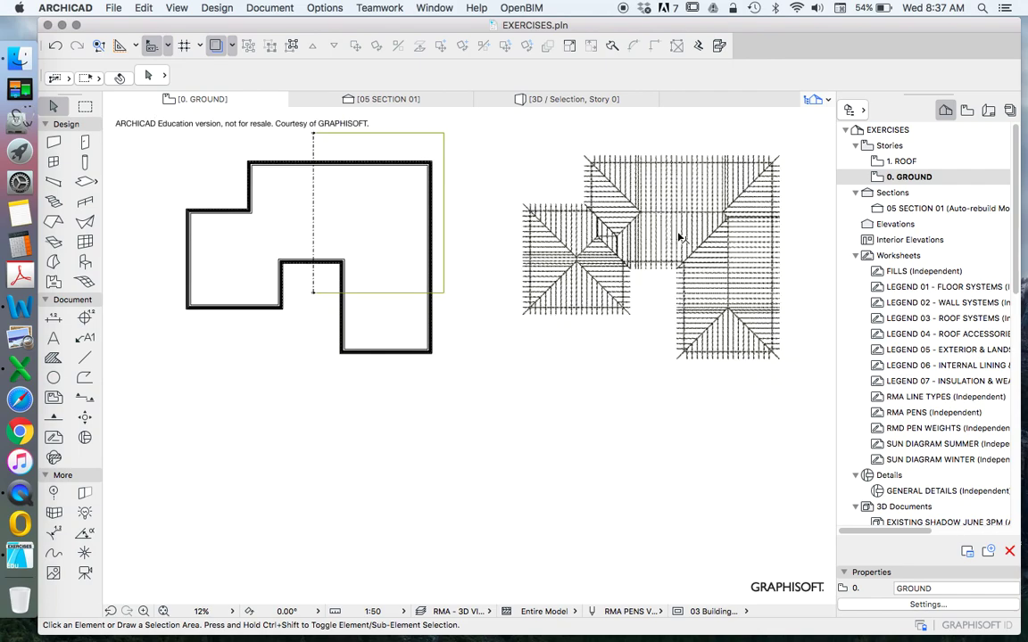
{"action": "scroll", "coordinate": [308, 134], "scroll_direction": "up", "scroll_amount": 3}
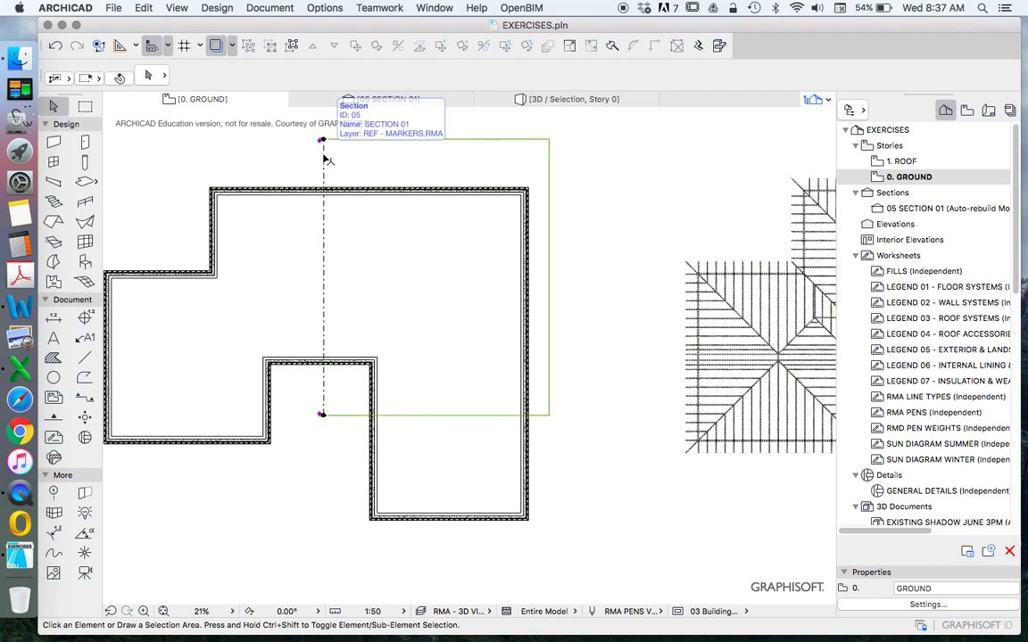
{"action": "left_click", "coordinate": [325, 159]}
{"action": "left_click", "coordinate": [917, 211]}
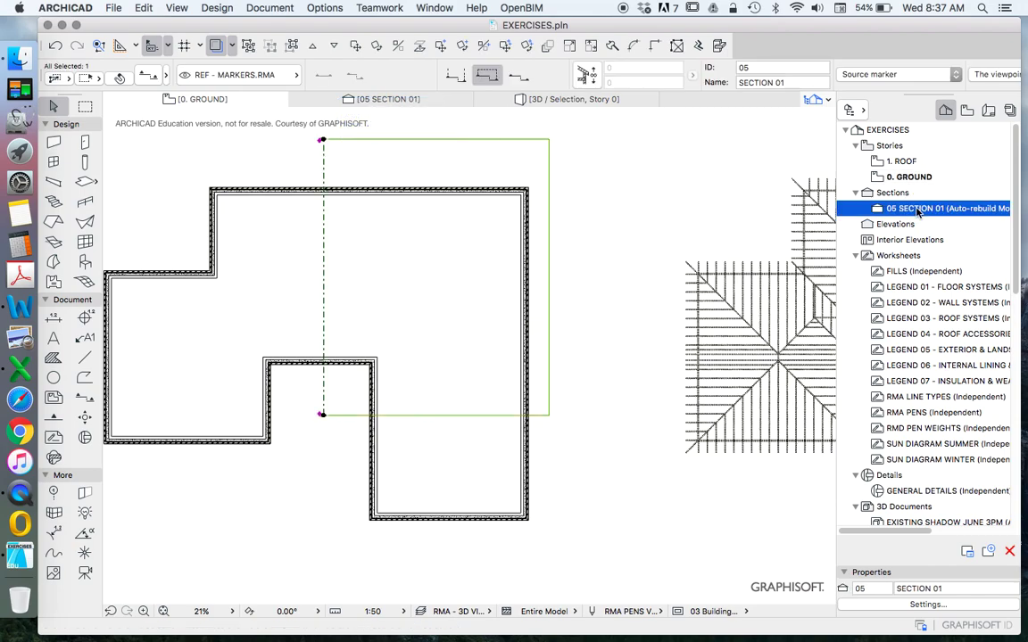
Step: Open 05 SECTION 01 and delete all existing drafting lines in it
{"action": "double_click", "coordinate": [917, 210]}
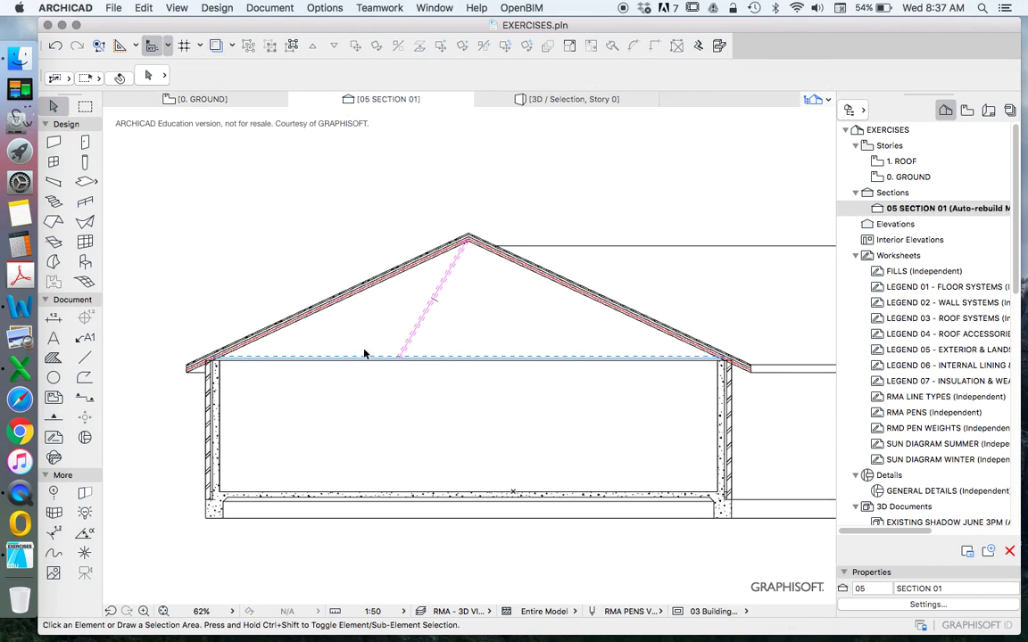
{"action": "left_click", "coordinate": [212, 393]}
{"action": "left_click", "coordinate": [228, 280]}
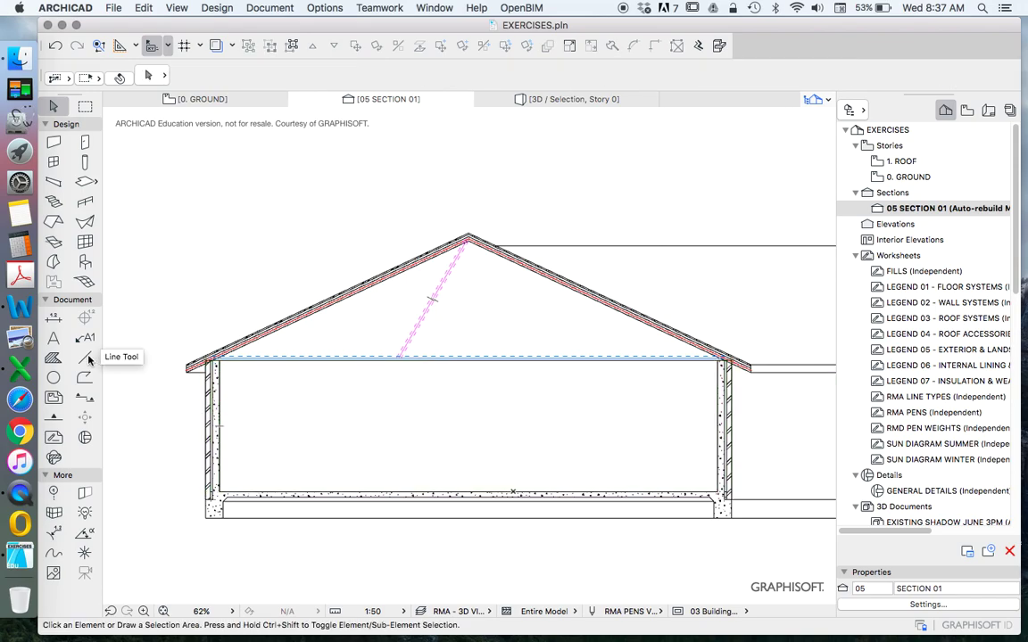
{"action": "left_click", "coordinate": [85, 357]}
{"action": "key", "text": "super+a"}
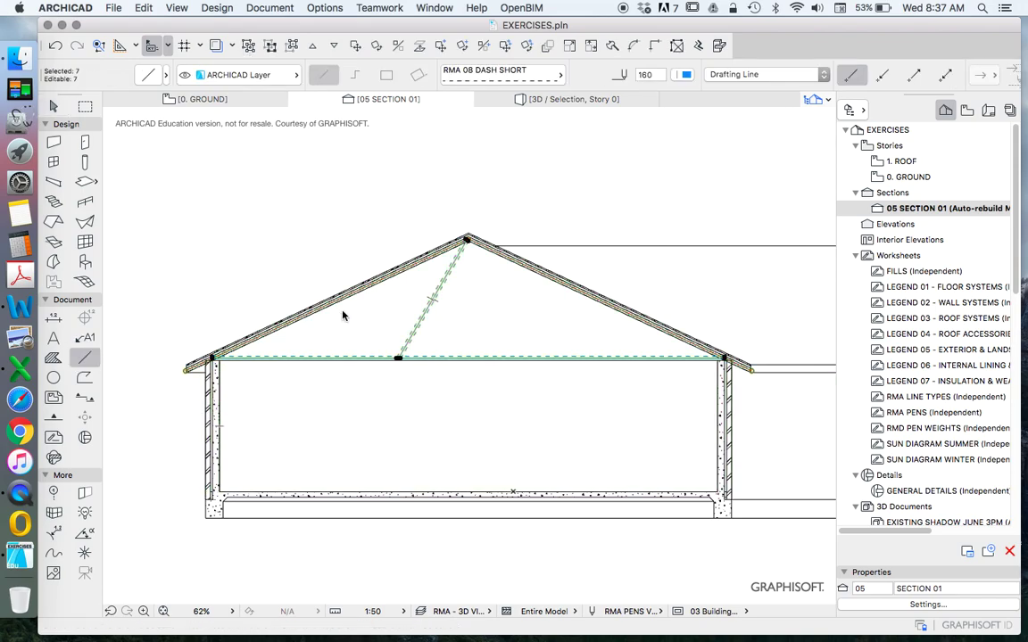
{"action": "key", "text": "Delete"}
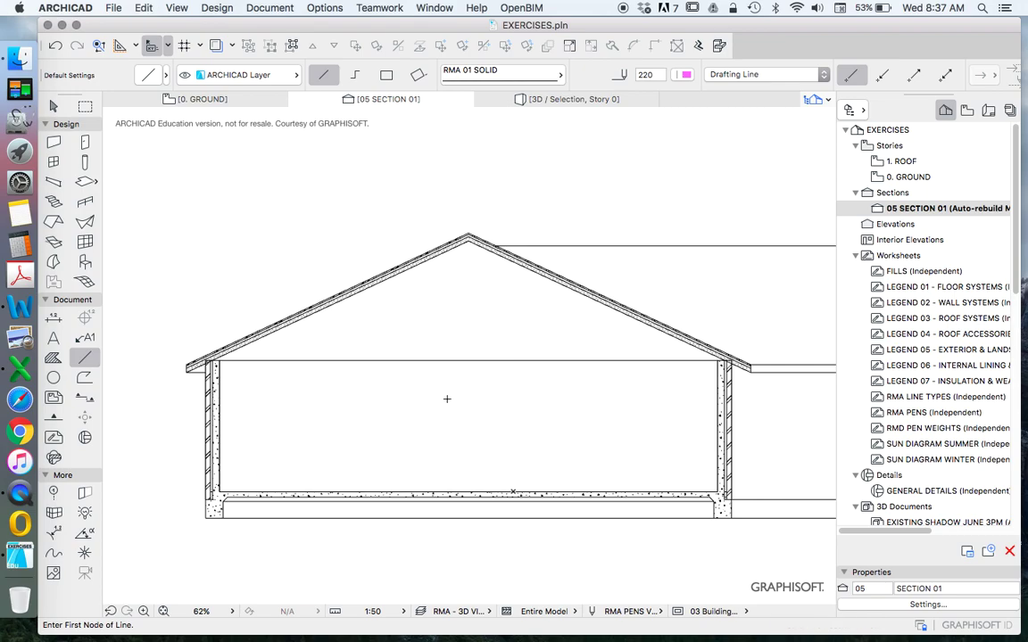
Step: Area-select the floor slab, switch the selection to the roof, then deselect
{"action": "scroll", "coordinate": [447, 399], "scroll_direction": "down", "scroll_amount": 3}
{"action": "left_click", "coordinate": [54, 106]}
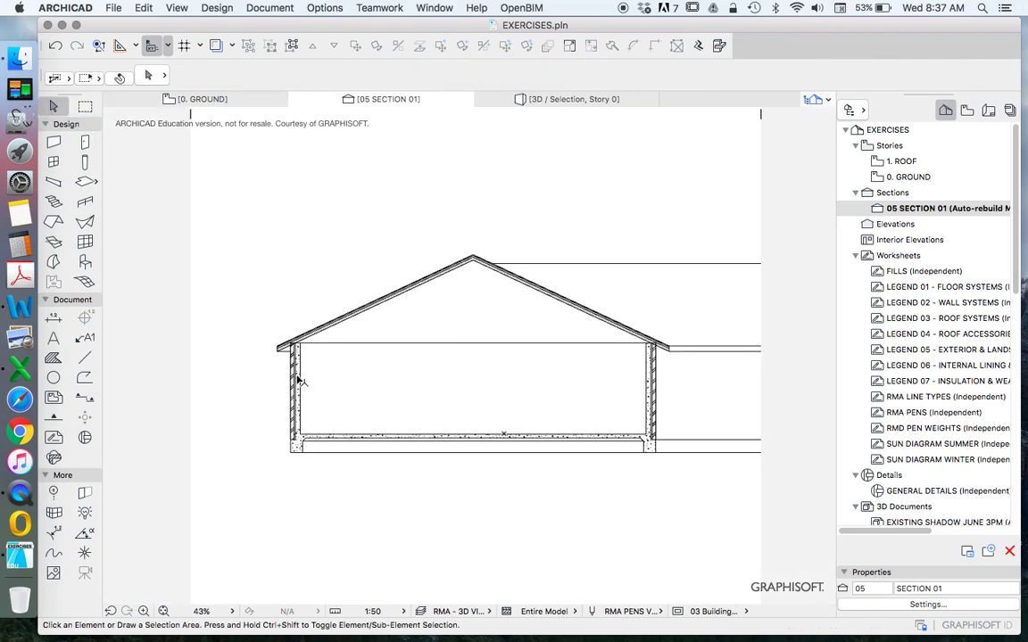
{"action": "scroll", "coordinate": [300, 381], "scroll_direction": "up", "scroll_amount": 6}
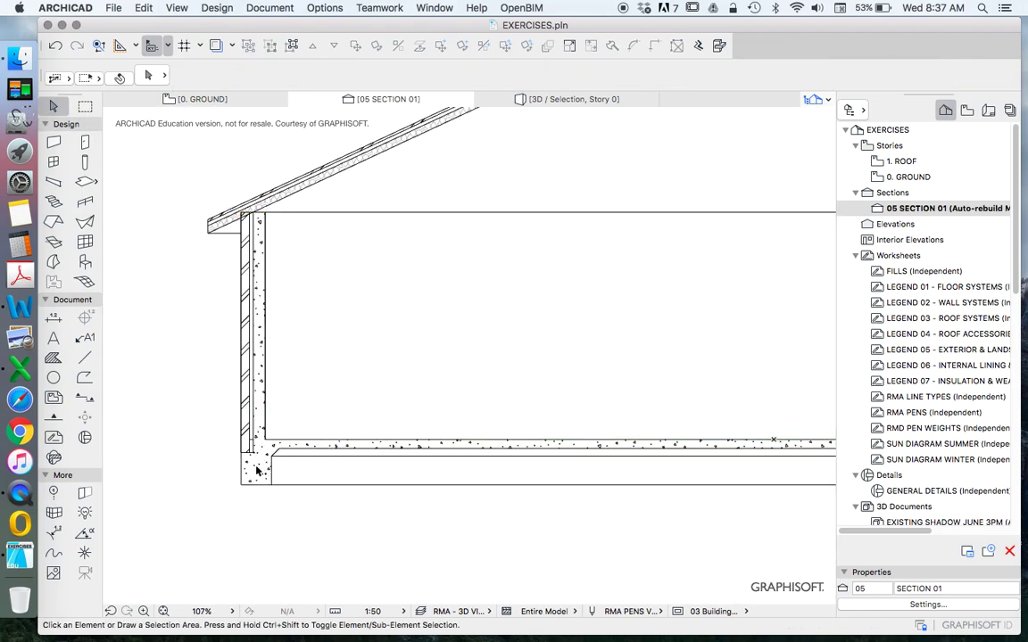
{"action": "left_click", "coordinate": [279, 477]}
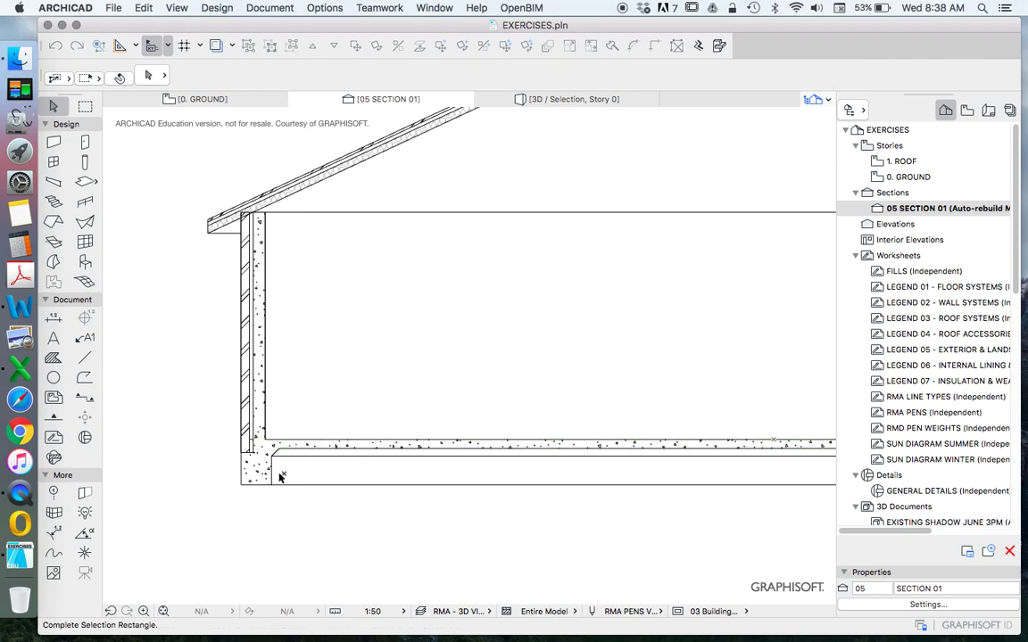
{"action": "left_click", "coordinate": [267, 415]}
{"action": "key", "text": "Tab"}
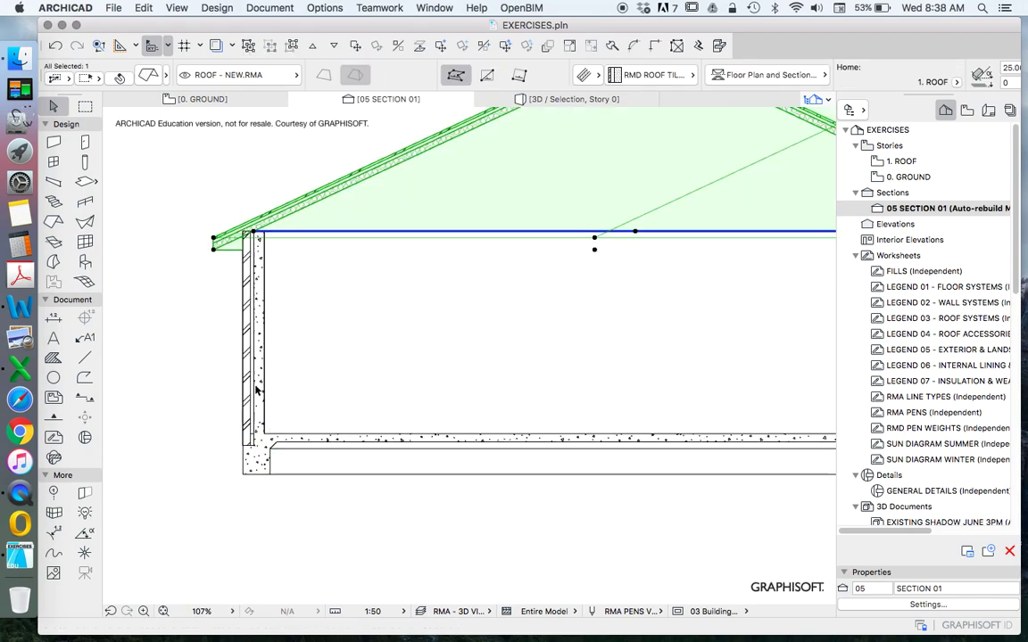
{"action": "scroll", "coordinate": [256, 390], "scroll_direction": "down", "scroll_amount": 3}
{"action": "key", "text": "Escape"}
{"action": "scroll", "coordinate": [333, 248], "scroll_direction": "up", "scroll_amount": 2}
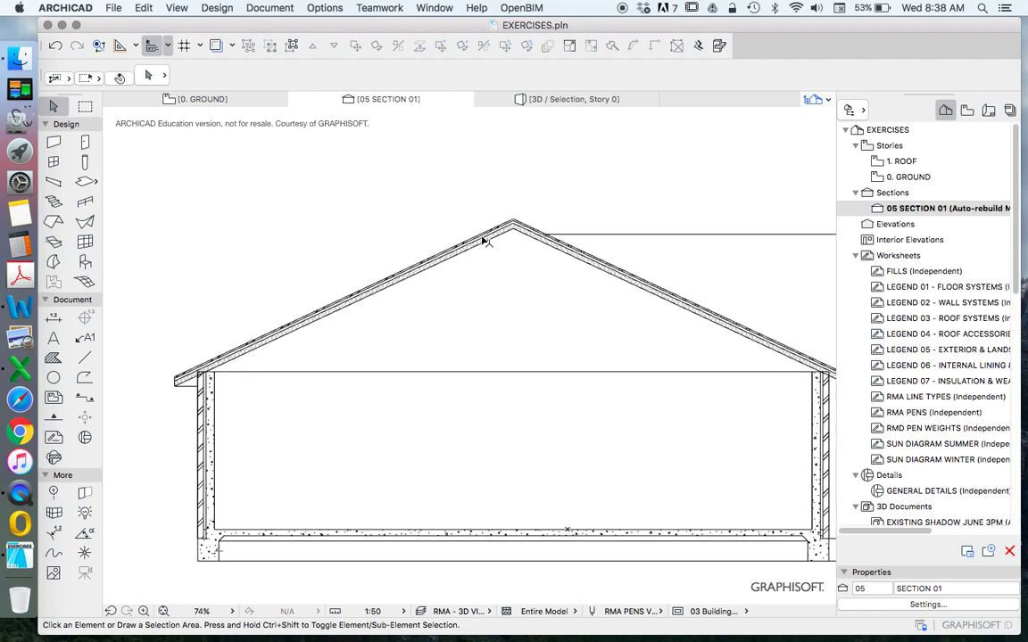
{"action": "scroll", "coordinate": [486, 239], "scroll_direction": "up", "scroll_amount": 2}
{"action": "scroll", "coordinate": [518, 229], "scroll_direction": "down", "scroll_amount": 5}
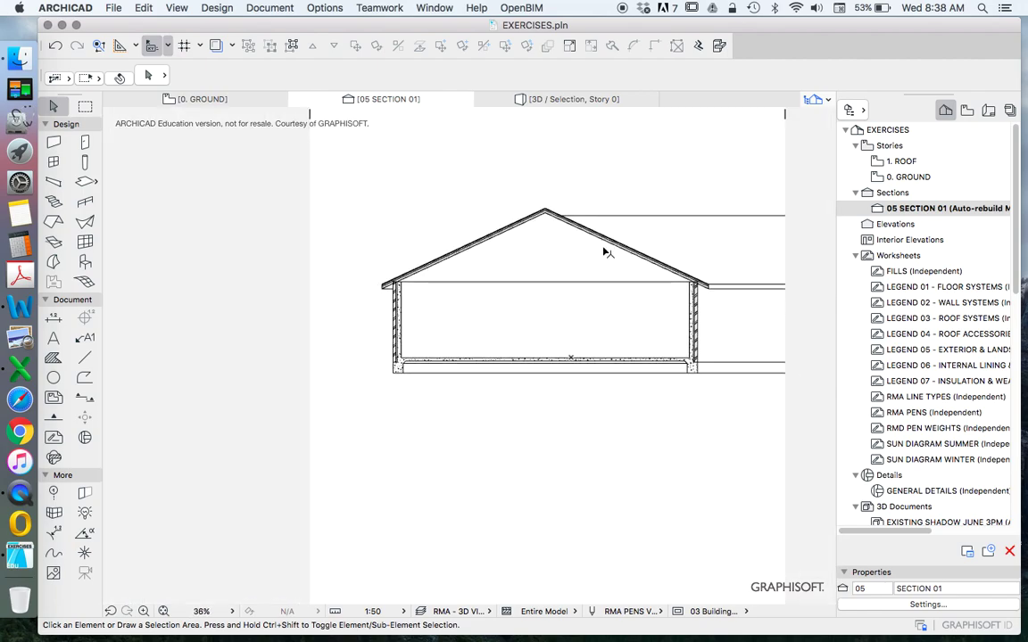
{"action": "scroll", "coordinate": [605, 253], "scroll_direction": "up", "scroll_amount": 8}
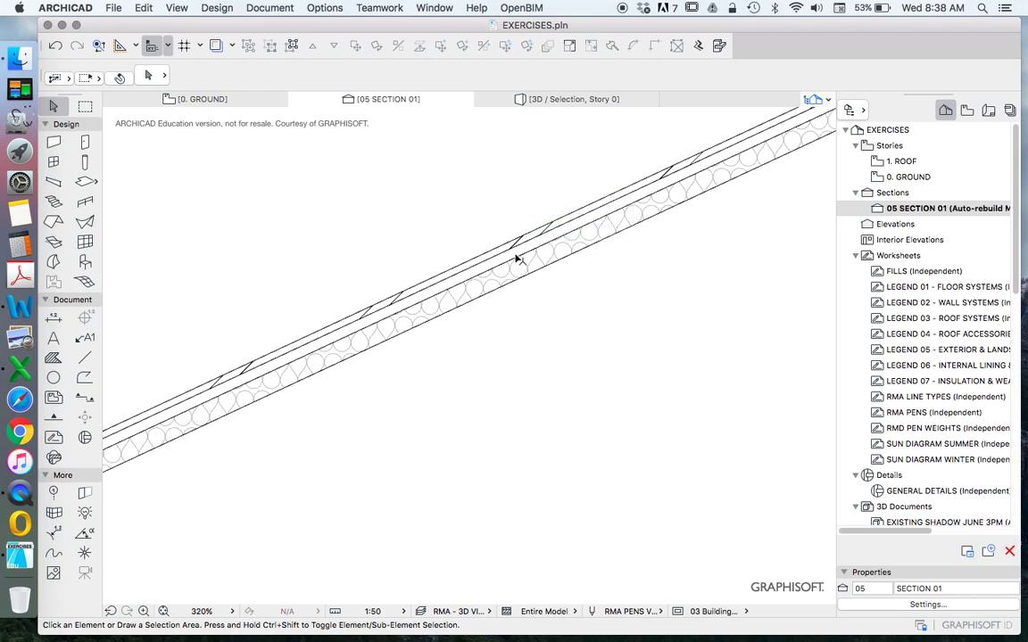
Step: Draw two short lines across the roof layers at the roof edge
{"action": "left_click", "coordinate": [84, 356]}
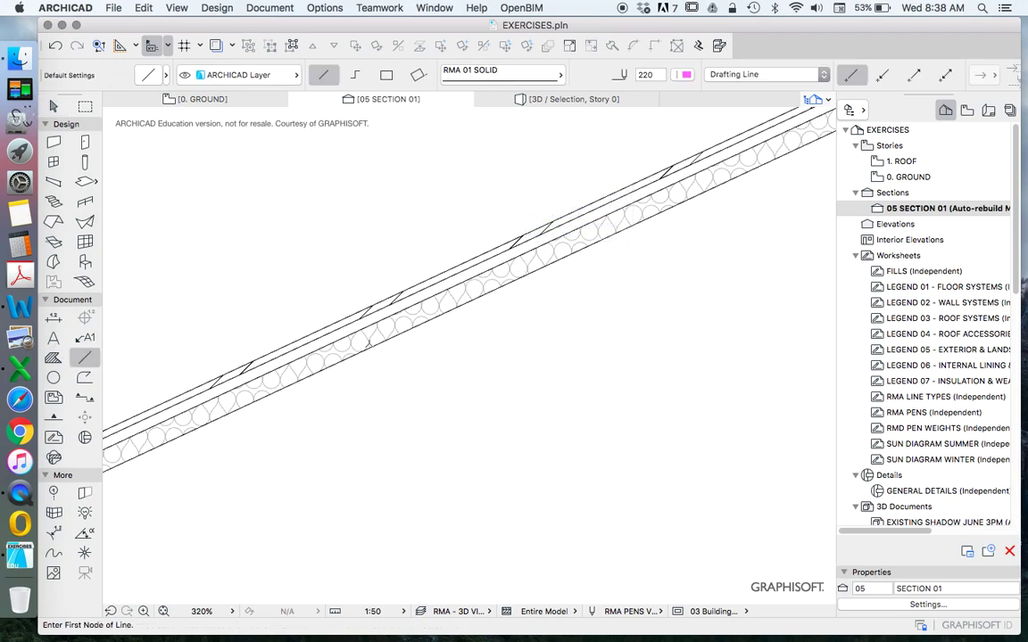
{"action": "left_click", "coordinate": [360, 319]}
{"action": "left_click", "coordinate": [355, 325]}
{"action": "scroll", "coordinate": [384, 313], "scroll_direction": "up", "scroll_amount": 3}
{"action": "left_click", "coordinate": [381, 312]}
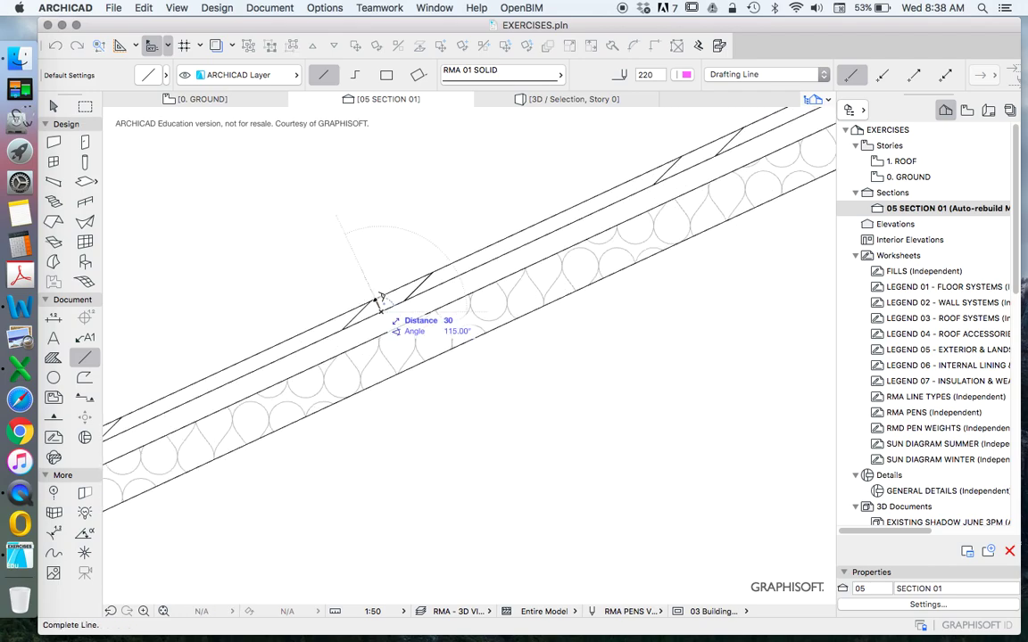
{"action": "left_click", "coordinate": [383, 311]}
{"action": "scroll", "coordinate": [384, 311], "scroll_direction": "down", "scroll_amount": 1}
{"action": "scroll", "coordinate": [384, 312], "scroll_direction": "down", "scroll_amount": 10}
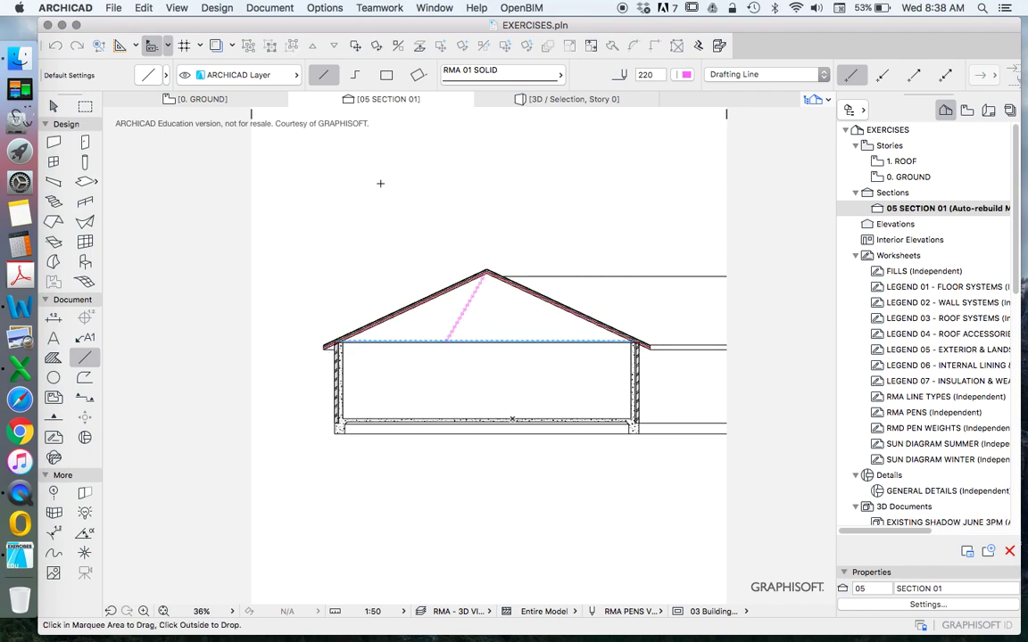
{"action": "scroll", "coordinate": [459, 287], "scroll_direction": "up", "scroll_amount": 2}
{"action": "scroll", "coordinate": [448, 287], "scroll_direction": "up", "scroll_amount": 2}
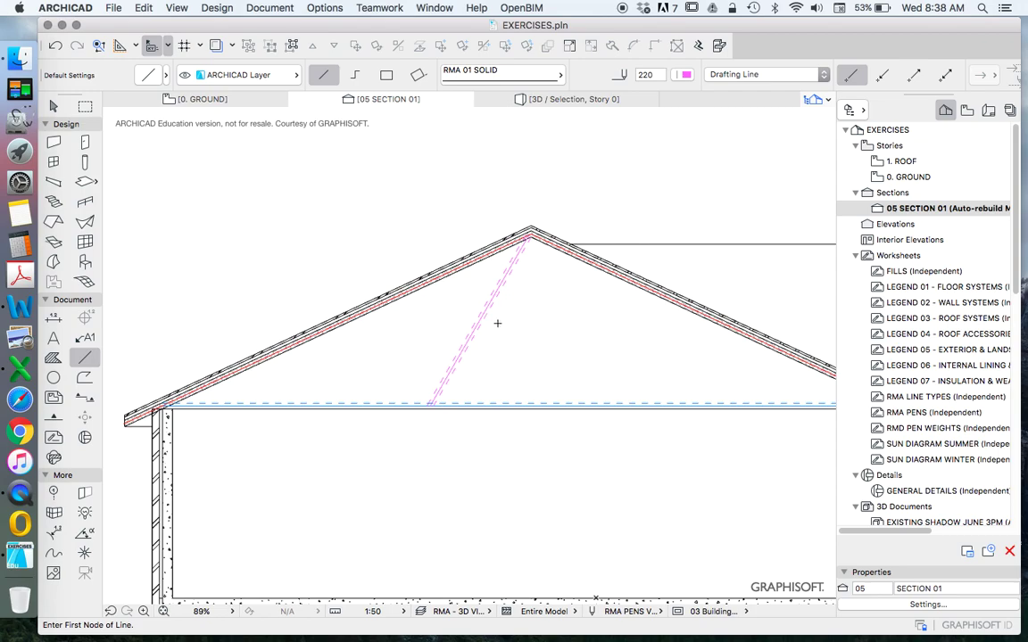
{"action": "scroll", "coordinate": [497, 323], "scroll_direction": "up", "scroll_amount": 2}
{"action": "scroll", "coordinate": [509, 286], "scroll_direction": "down", "scroll_amount": 1}
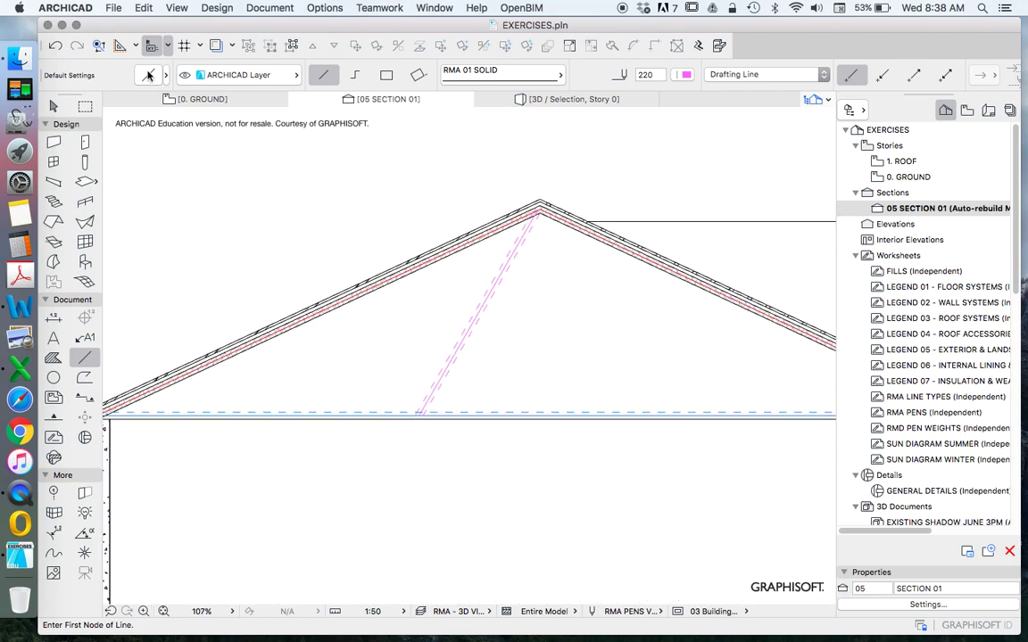
{"action": "left_click", "coordinate": [54, 107]}
{"action": "scroll", "coordinate": [554, 270], "scroll_direction": "up", "scroll_amount": 3}
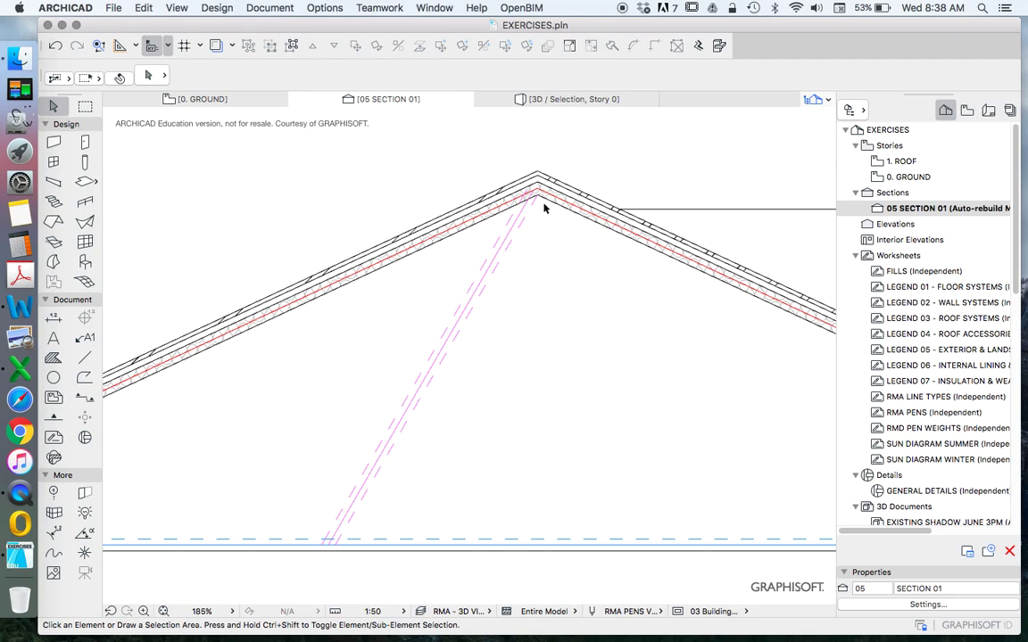
{"action": "scroll", "coordinate": [553, 206], "scroll_direction": "up", "scroll_amount": 4}
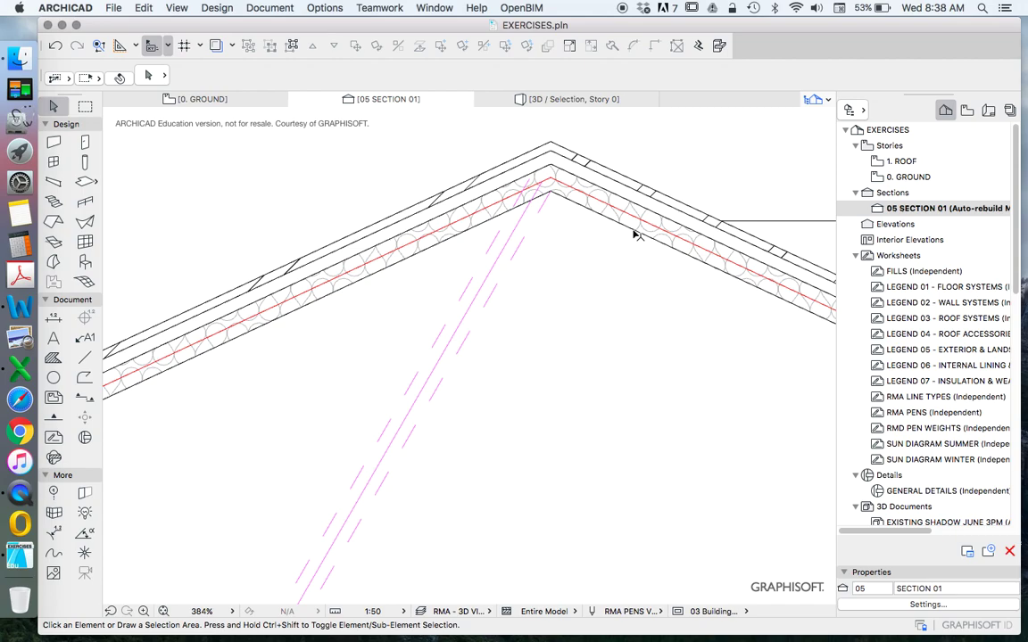
{"action": "scroll", "coordinate": [582, 184], "scroll_direction": "down", "scroll_amount": 4}
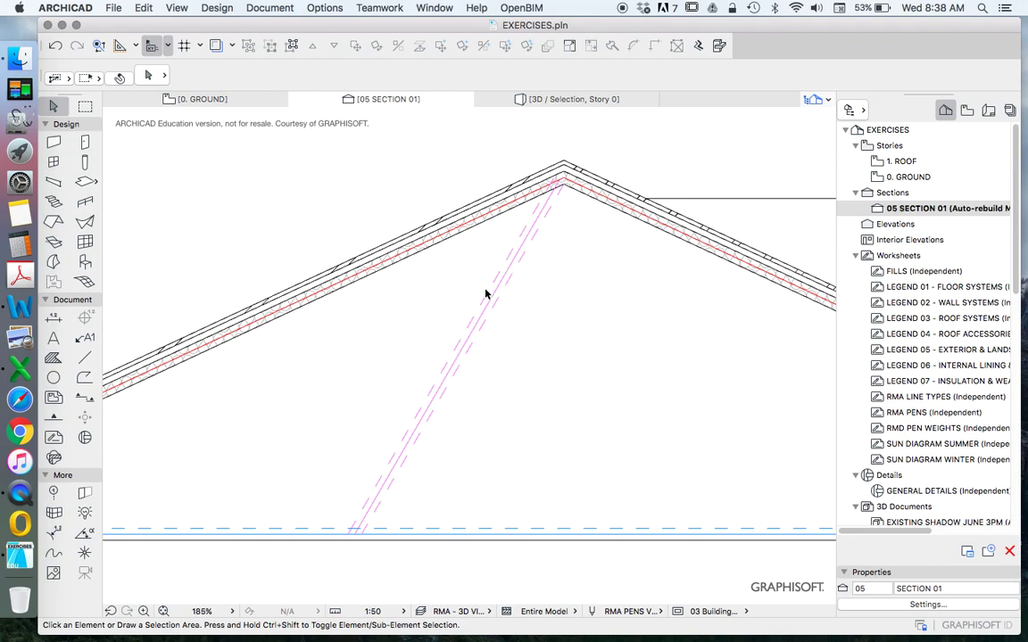
{"action": "scroll", "coordinate": [573, 181], "scroll_direction": "up", "scroll_amount": 5}
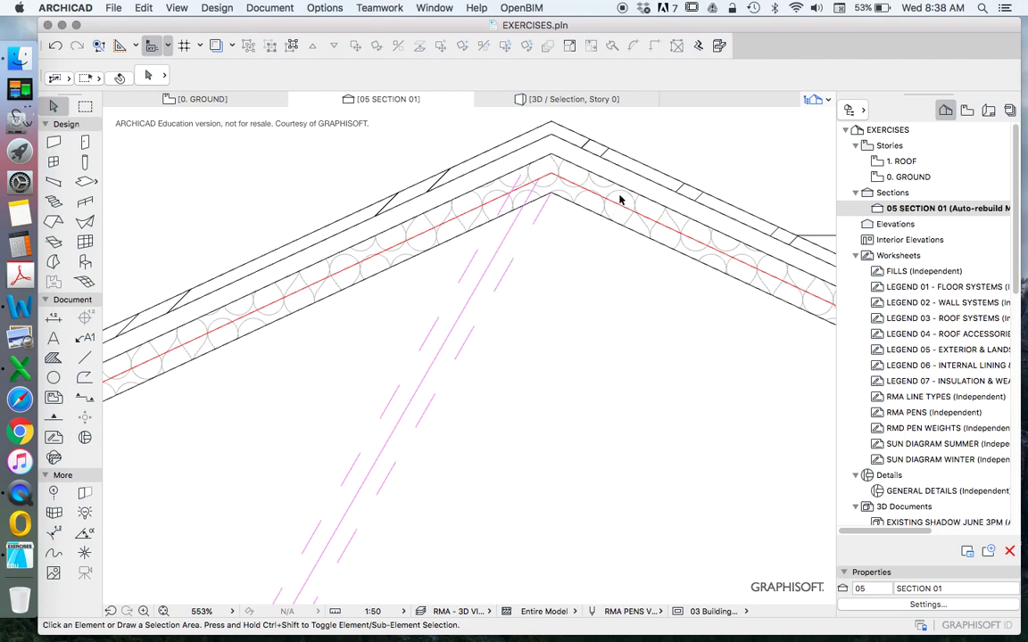
{"action": "left_click", "coordinate": [604, 223]}
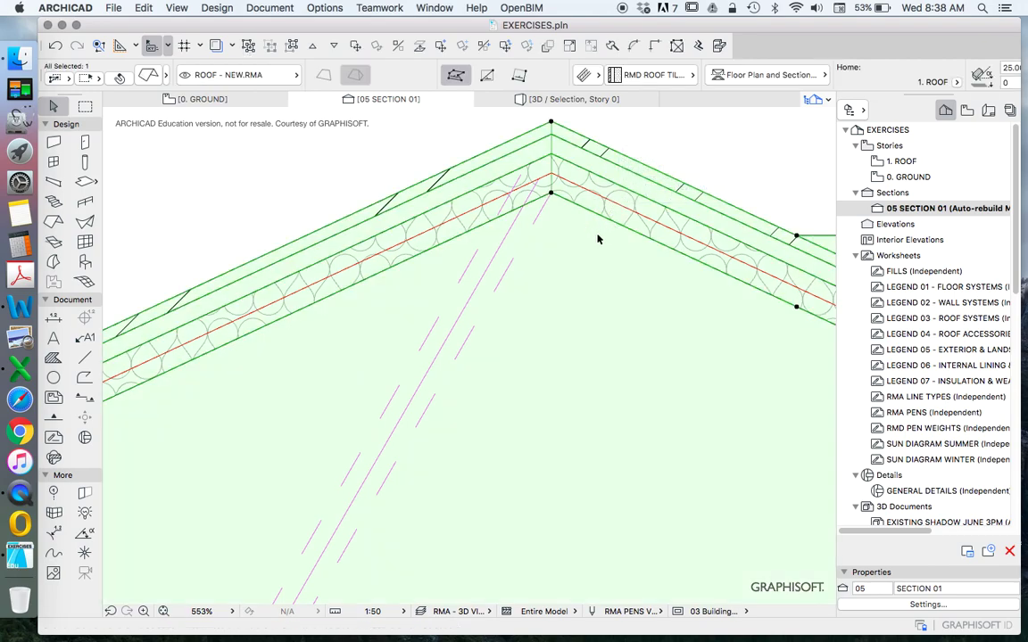
{"action": "key", "text": "Escape"}
{"action": "left_click", "coordinate": [615, 203]}
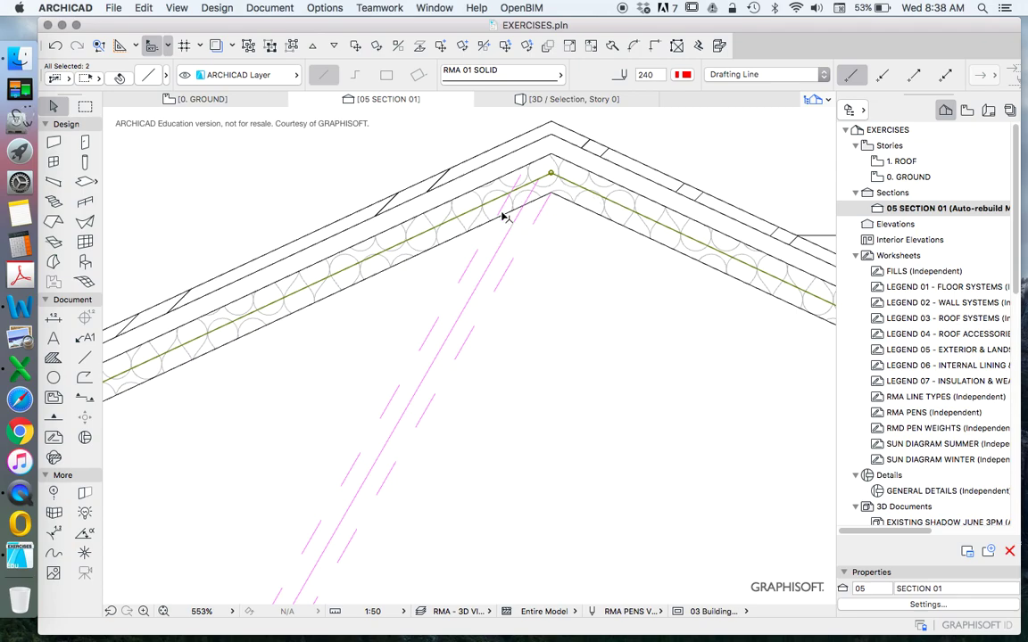
{"action": "key", "text": "Escape"}
{"action": "scroll", "coordinate": [696, 134], "scroll_direction": "down", "scroll_amount": 5}
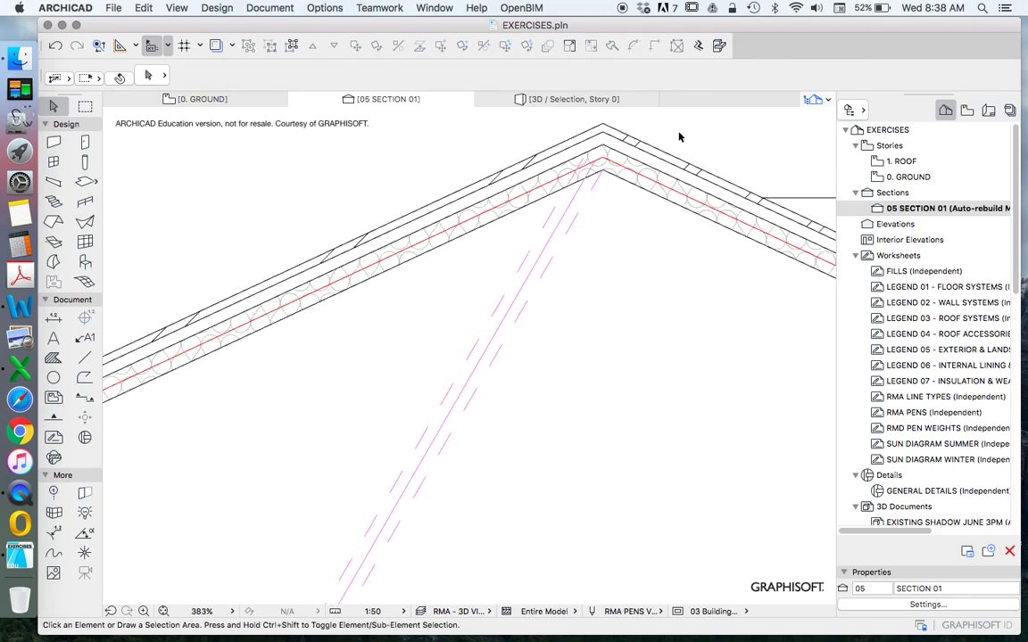
{"action": "scroll", "coordinate": [658, 194], "scroll_direction": "down", "scroll_amount": 2}
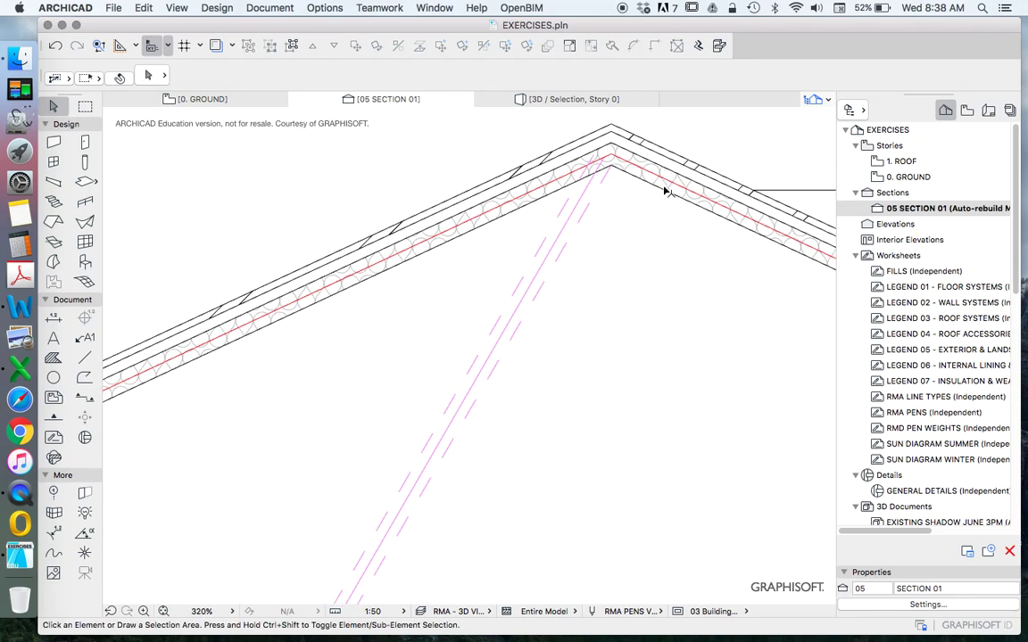
{"action": "scroll", "coordinate": [674, 178], "scroll_direction": "down", "scroll_amount": 8}
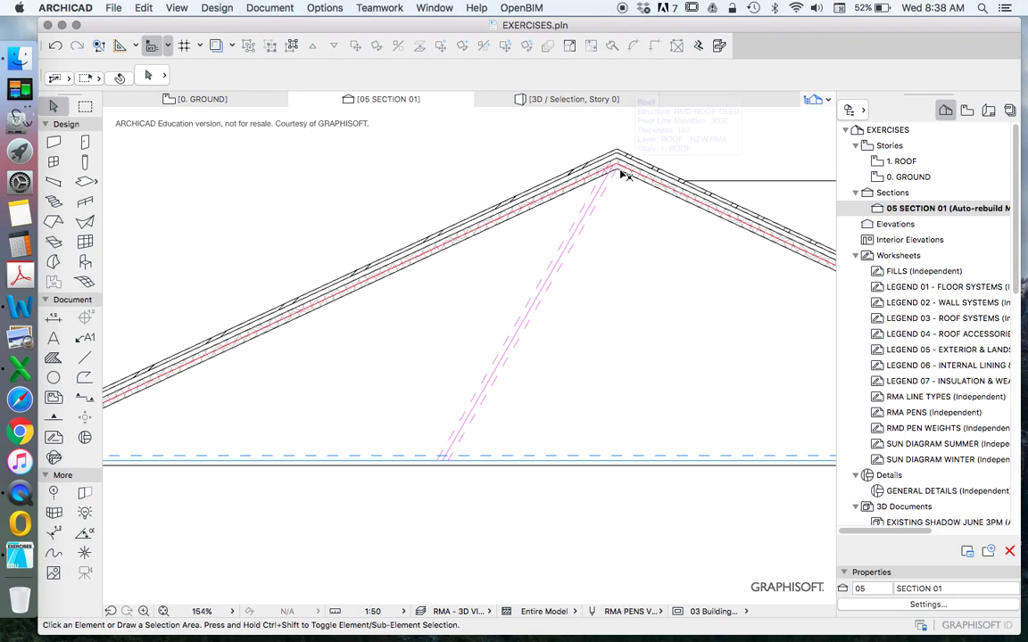
{"action": "scroll", "coordinate": [437, 383], "scroll_direction": "down", "scroll_amount": 4}
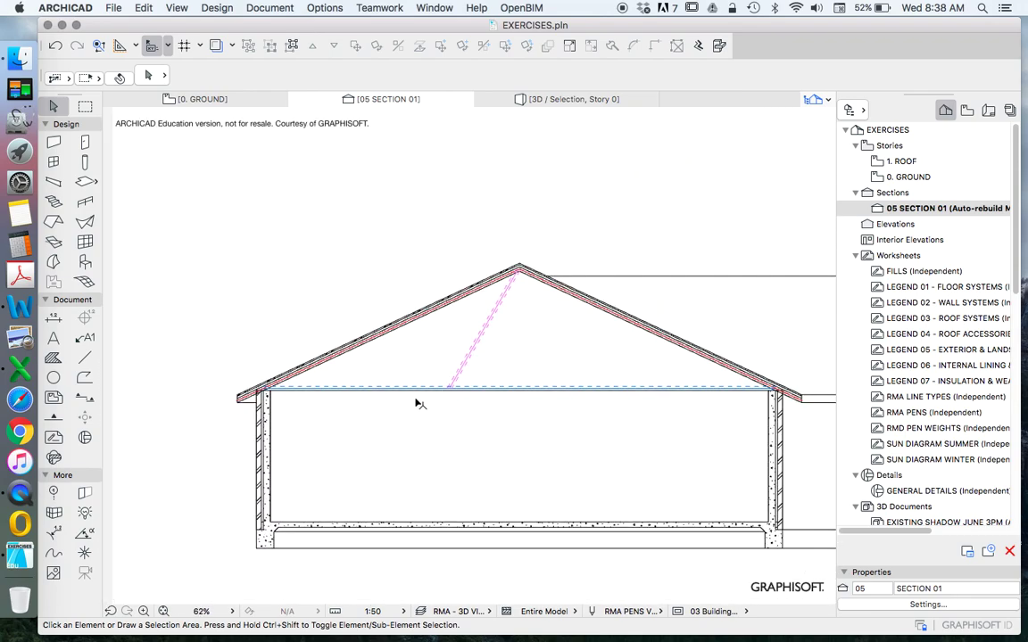
{"action": "scroll", "coordinate": [446, 396], "scroll_direction": "up", "scroll_amount": 6}
{"action": "left_click", "coordinate": [491, 369]}
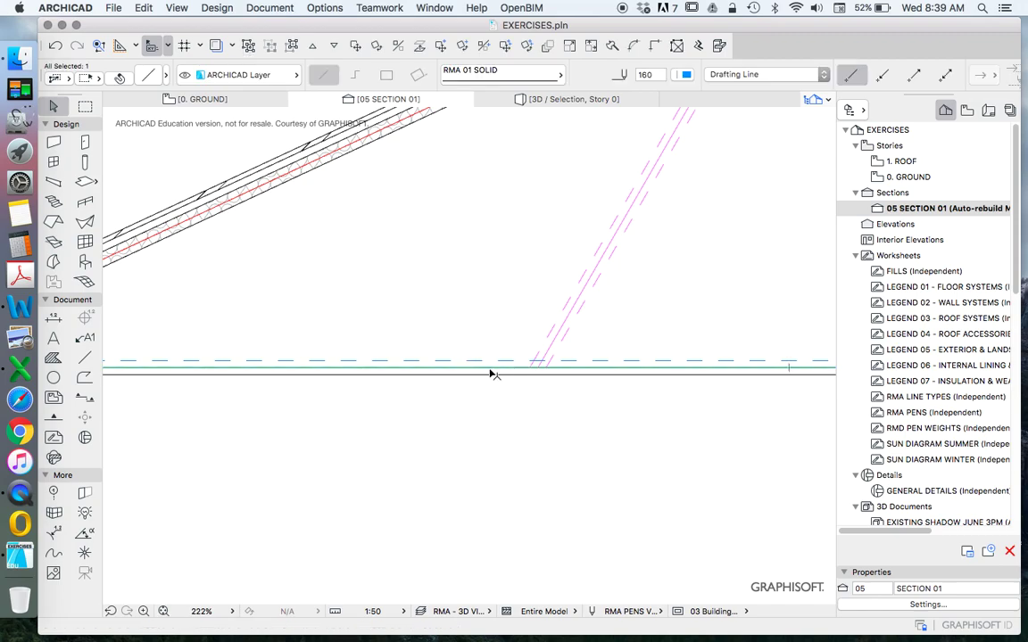
{"action": "scroll", "coordinate": [500, 356], "scroll_direction": "down", "scroll_amount": 4}
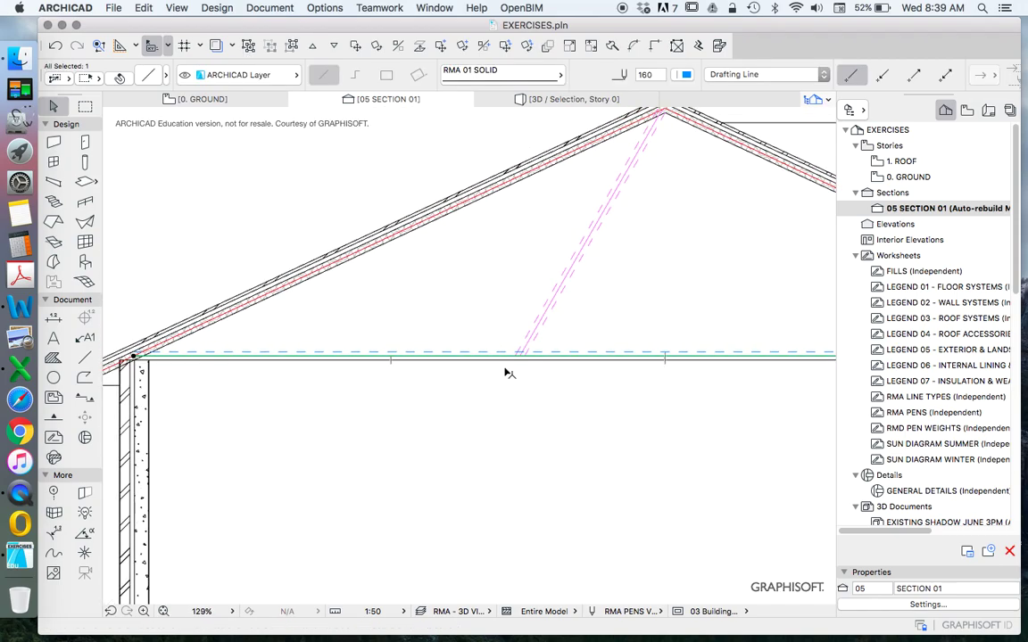
{"action": "scroll", "coordinate": [502, 364], "scroll_direction": "up", "scroll_amount": 4}
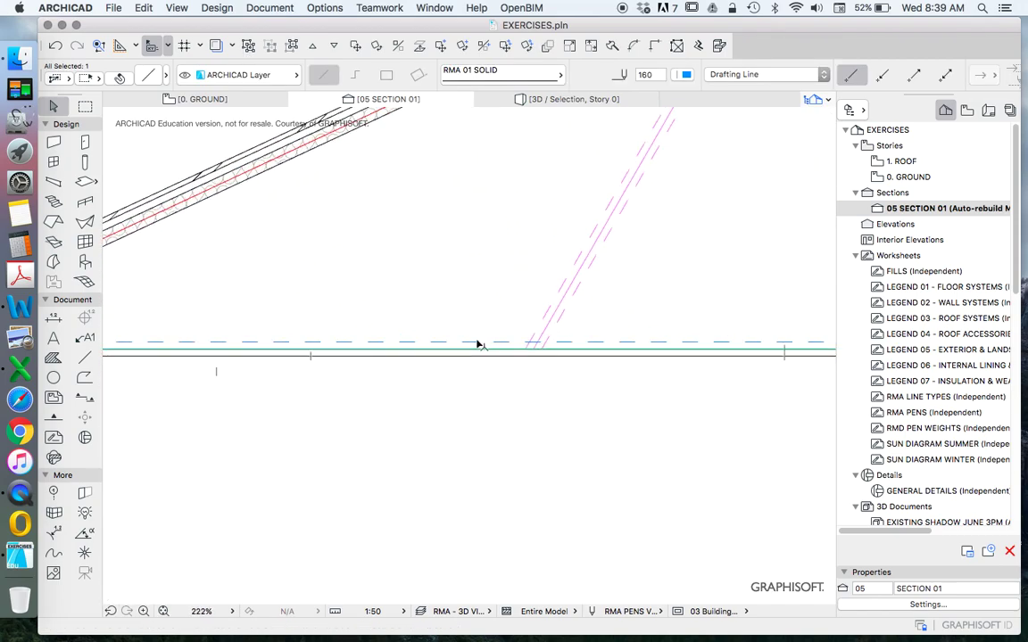
{"action": "scroll", "coordinate": [517, 356], "scroll_direction": "down", "scroll_amount": 2}
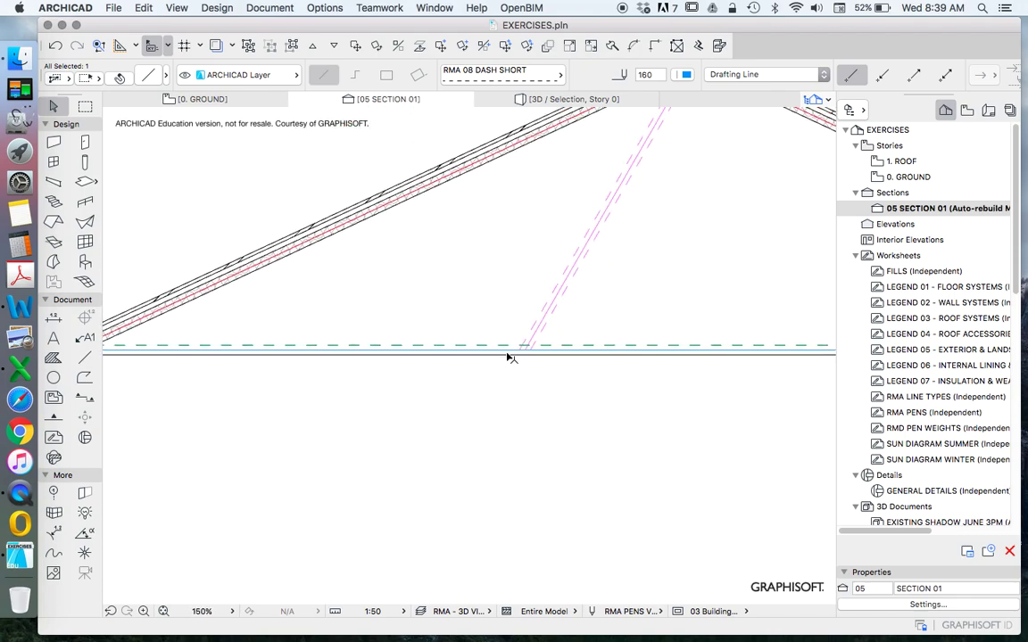
{"action": "scroll", "coordinate": [571, 347], "scroll_direction": "up", "scroll_amount": 4}
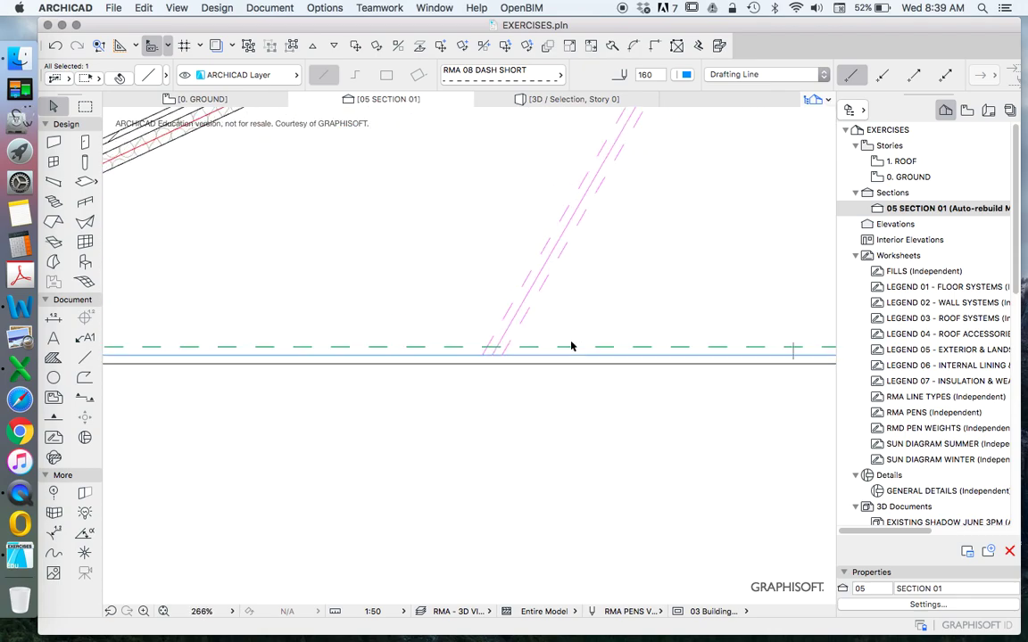
{"action": "left_click", "coordinate": [567, 325]}
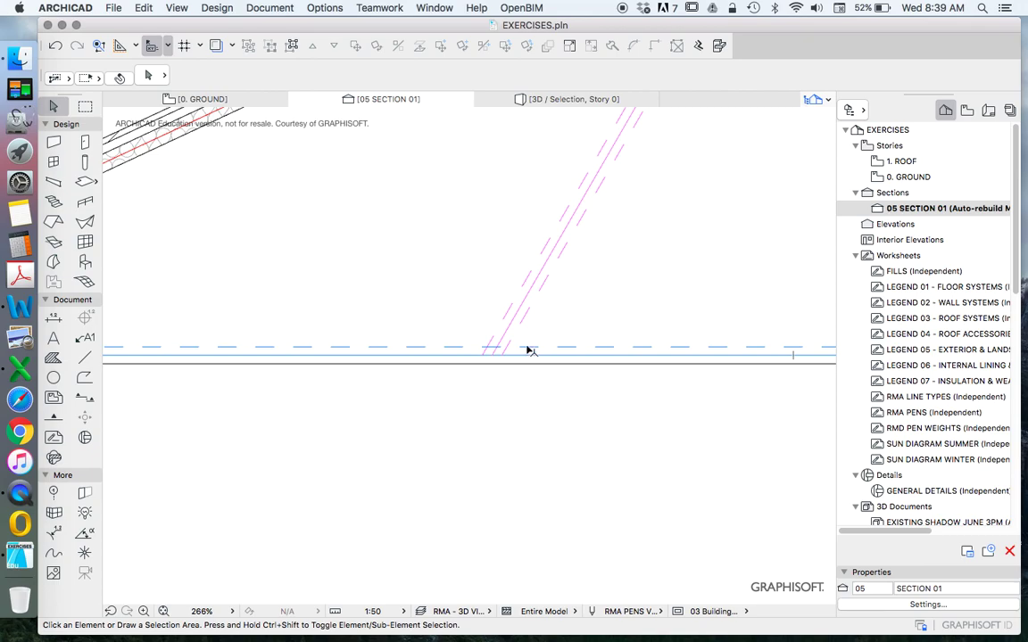
{"action": "scroll", "coordinate": [539, 353], "scroll_direction": "up", "scroll_amount": 2}
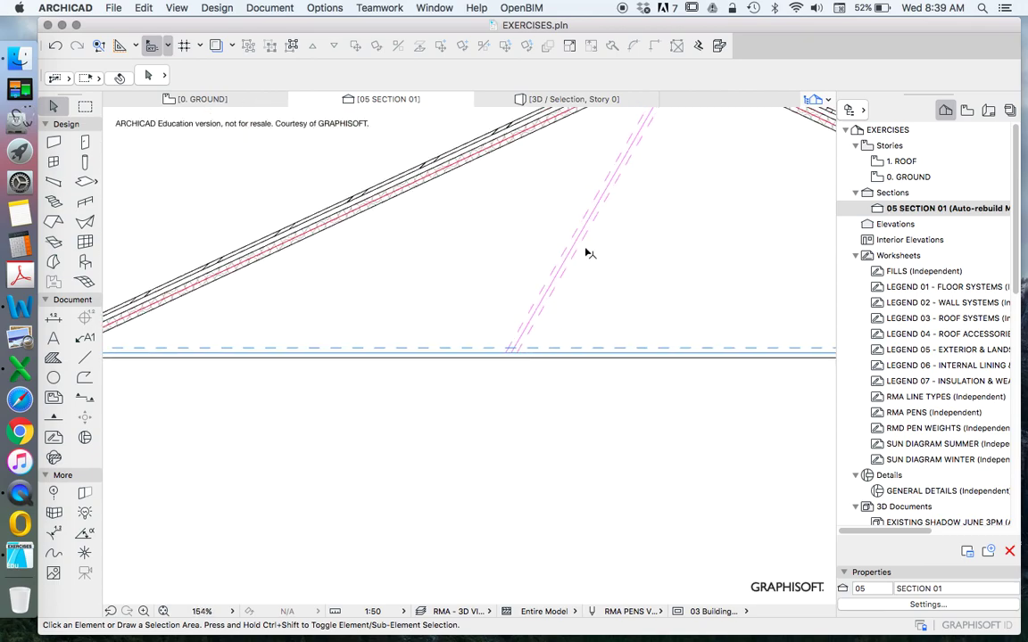
{"action": "left_click", "coordinate": [546, 266]}
{"action": "scroll", "coordinate": [497, 333], "scroll_direction": "down", "scroll_amount": 6}
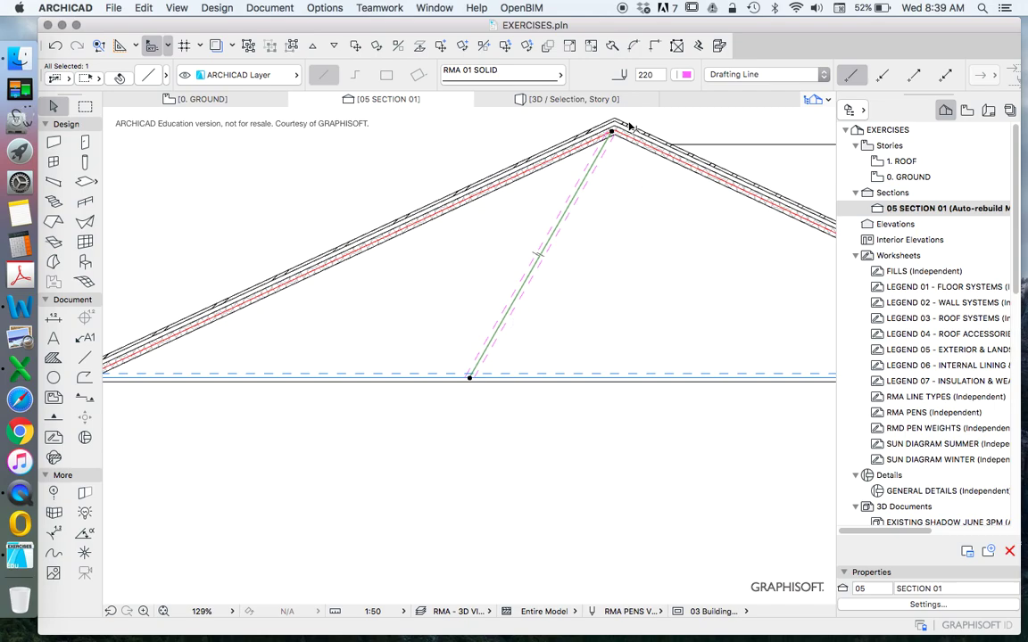
{"action": "scroll", "coordinate": [624, 134], "scroll_direction": "up", "scroll_amount": 2}
{"action": "scroll", "coordinate": [531, 284], "scroll_direction": "up", "scroll_amount": 3}
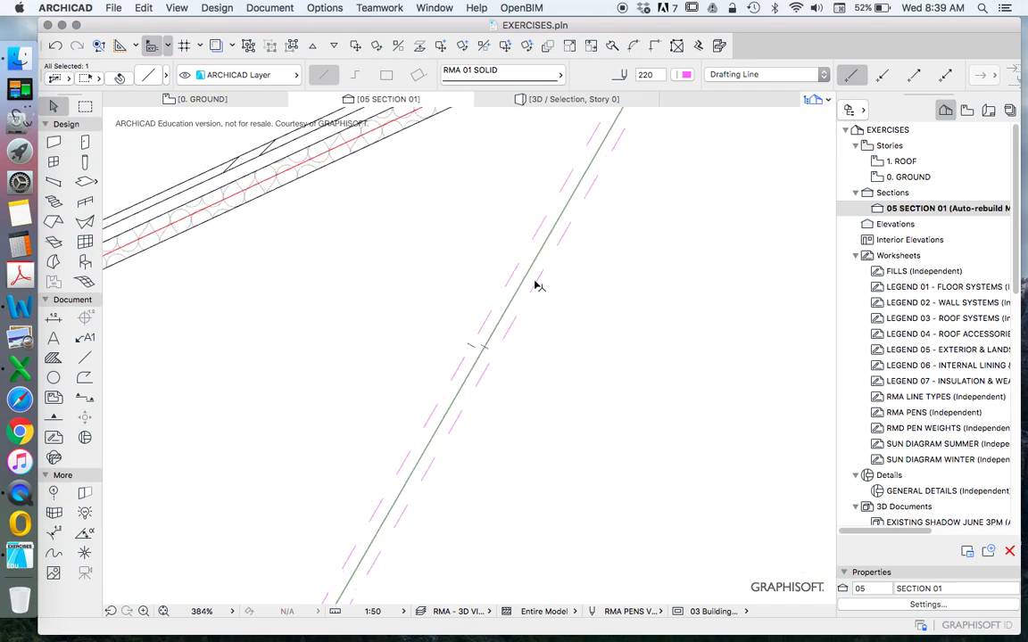
{"action": "left_click", "coordinate": [522, 280]}
{"action": "scroll", "coordinate": [504, 317], "scroll_direction": "down", "scroll_amount": 5}
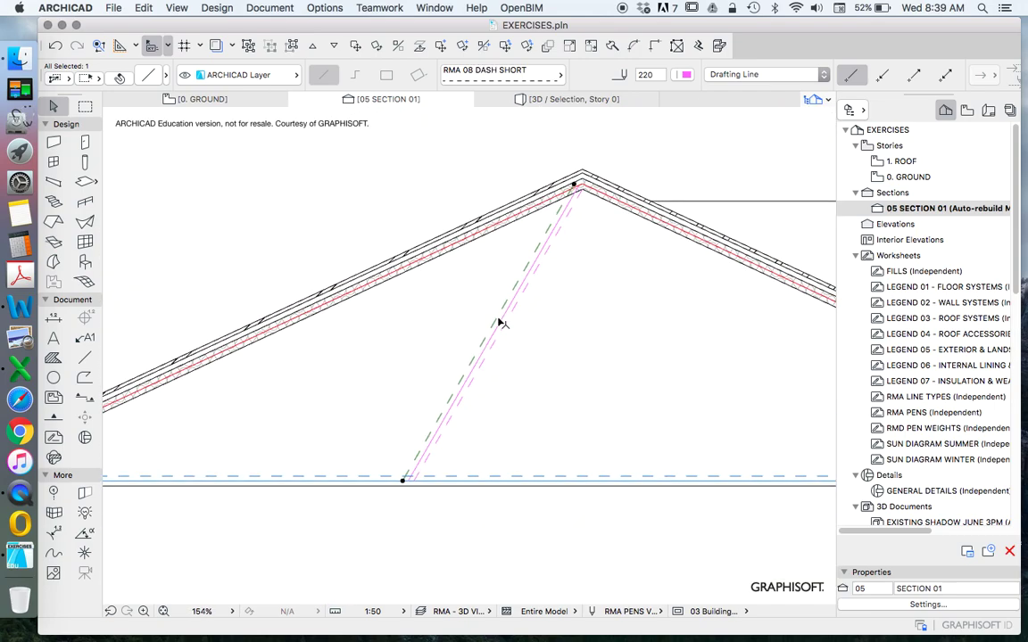
{"action": "left_click", "coordinate": [538, 342]}
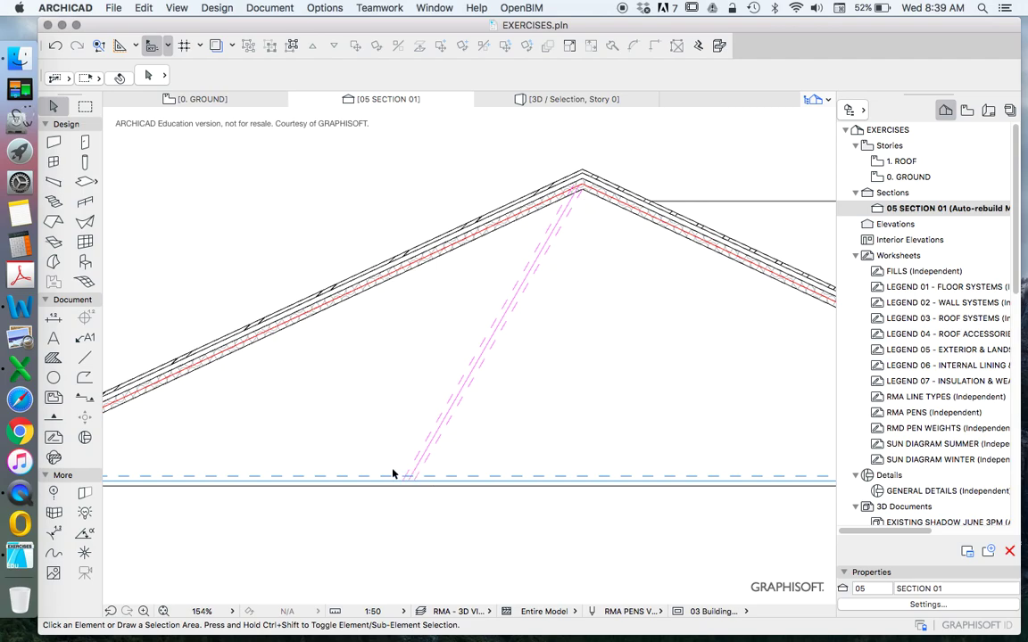
Step: Move one dashed edge line of the diagonal web 90 outward at 150°
{"action": "scroll", "coordinate": [425, 482], "scroll_direction": "up", "scroll_amount": 5}
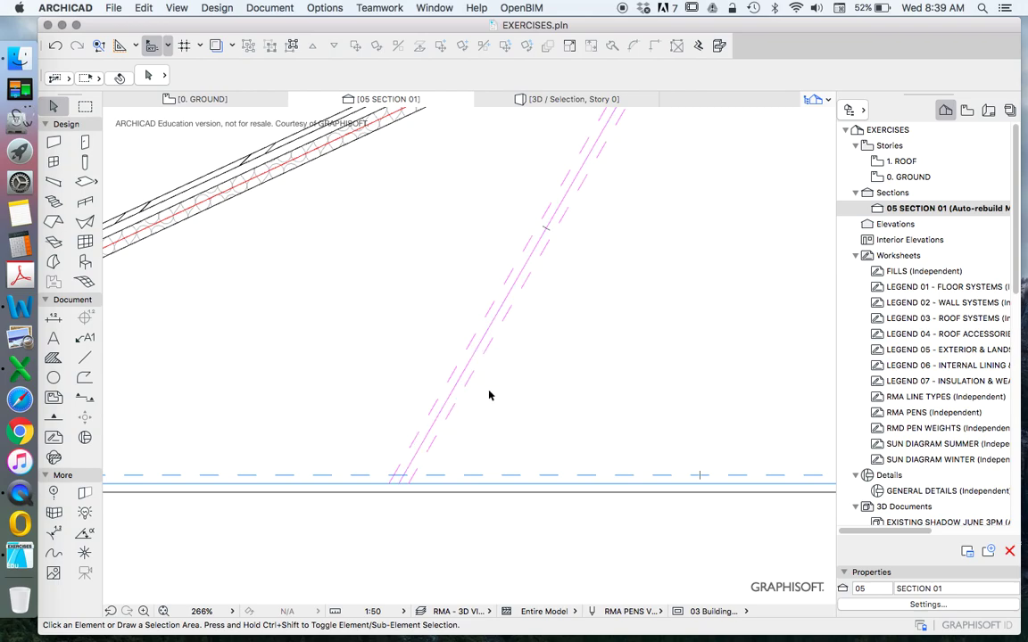
{"action": "scroll", "coordinate": [493, 398], "scroll_direction": "down", "scroll_amount": 5}
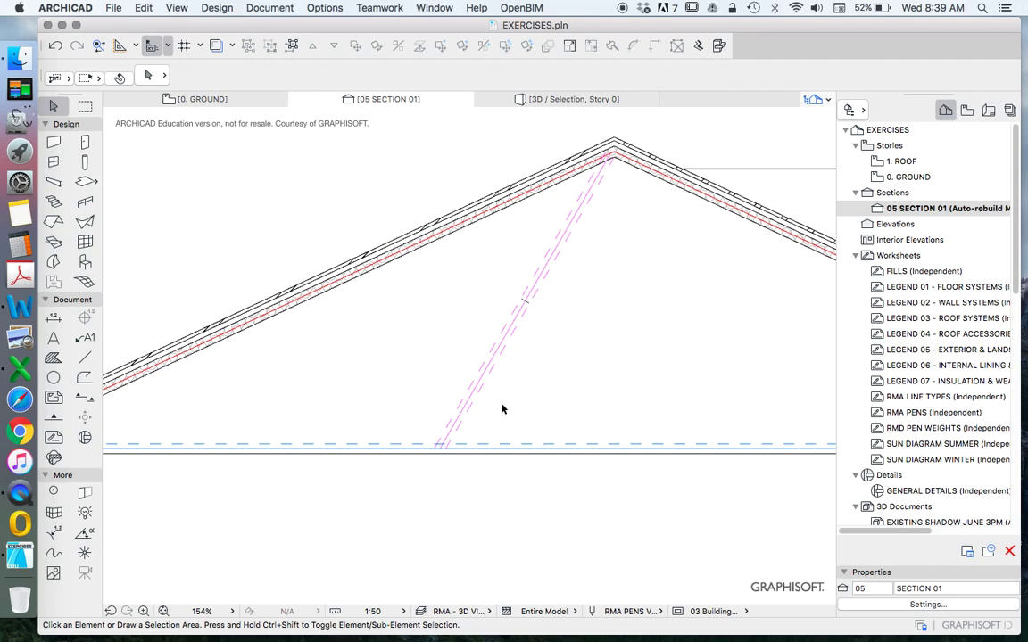
{"action": "left_click_drag", "start_coordinate": [505, 356], "coordinate": [500, 352]}
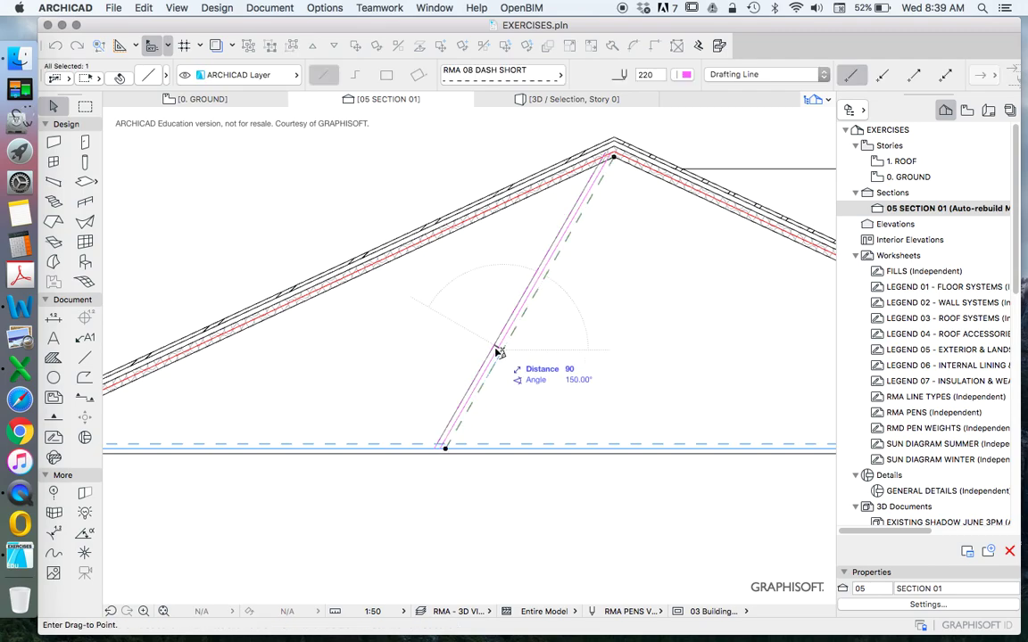
Step: Marquee-select all three lines of the diagonal web
{"action": "scroll", "coordinate": [499, 348], "scroll_direction": "up", "scroll_amount": 8}
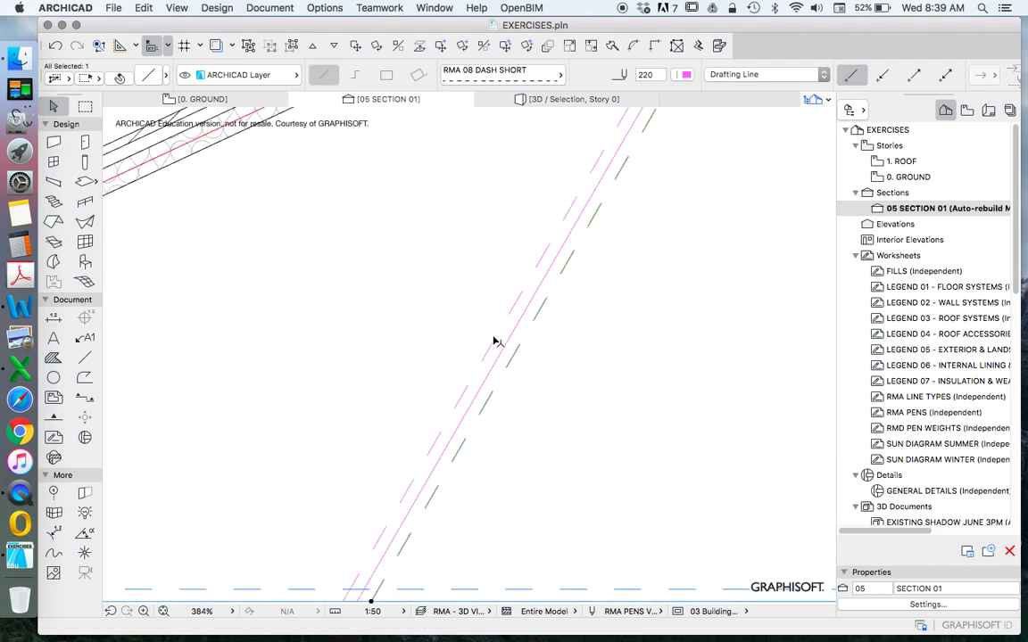
{"action": "scroll", "coordinate": [497, 342], "scroll_direction": "down", "scroll_amount": 6}
{"action": "left_click_drag", "start_coordinate": [514, 366], "coordinate": [504, 344]}
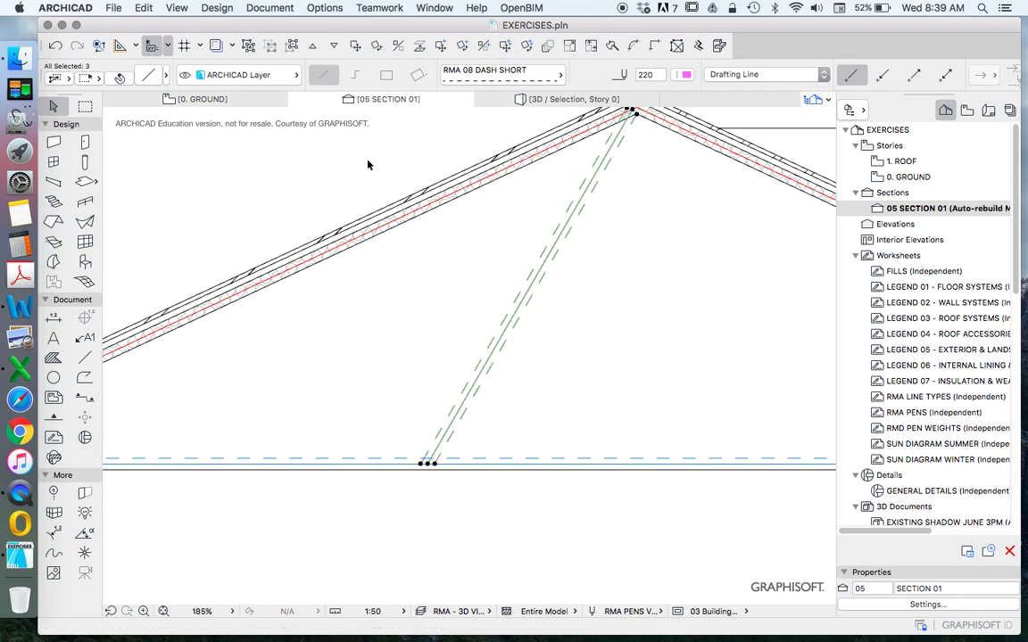
{"action": "scroll", "coordinate": [446, 330], "scroll_direction": "down", "scroll_amount": 3}
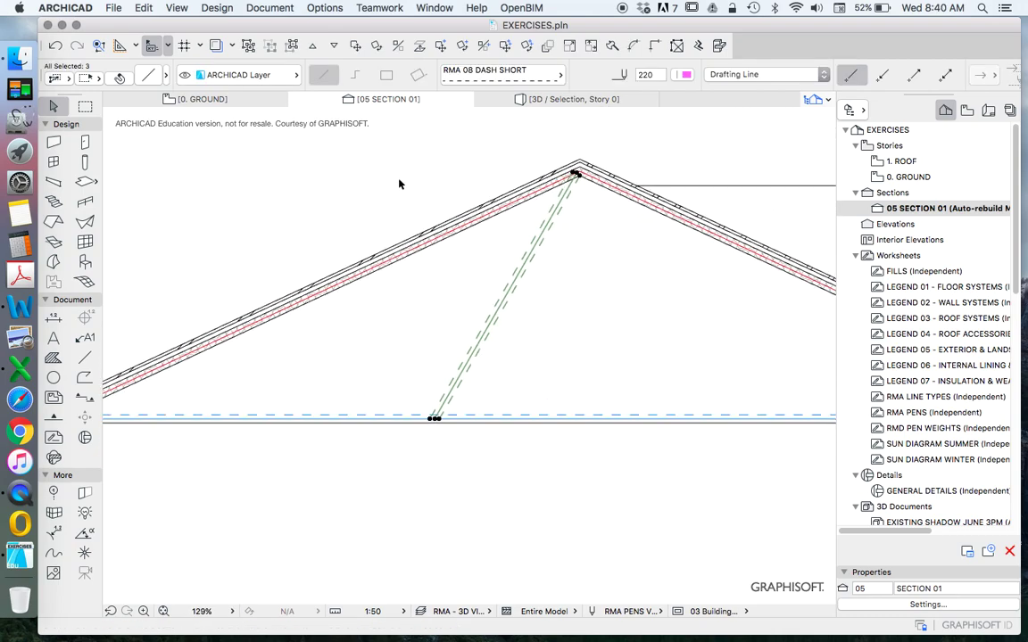
Step: Mirror a copy of the three-line diagonal web about a vertical axis at its foot
{"action": "right_click", "coordinate": [425, 181]}
{"action": "left_click", "coordinate": [436, 295]}
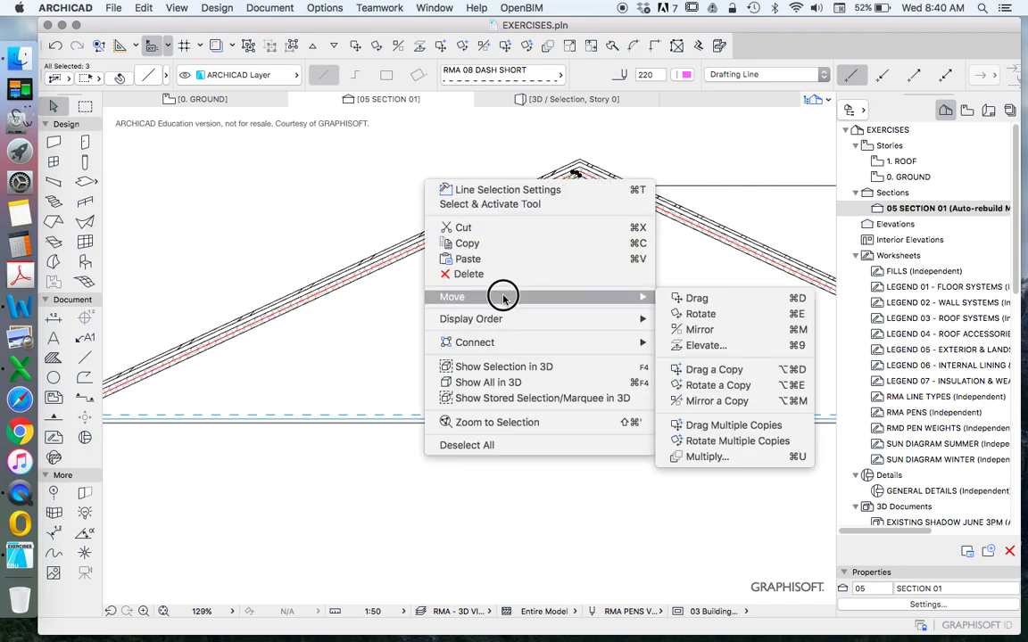
{"action": "left_click", "coordinate": [713, 402]}
{"action": "scroll", "coordinate": [420, 428], "scroll_direction": "up", "scroll_amount": 5}
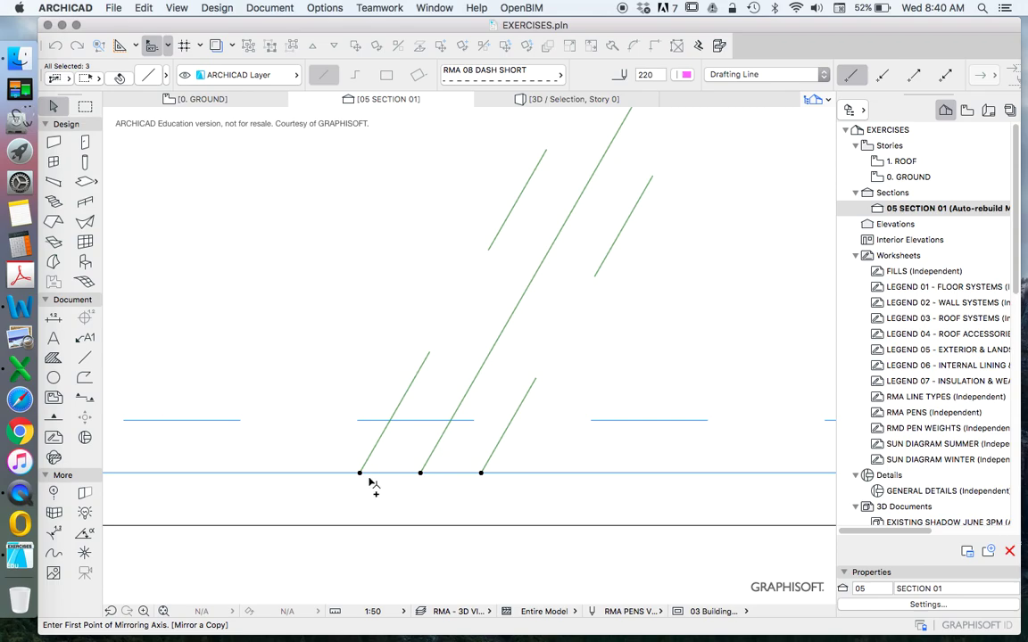
{"action": "left_click", "coordinate": [389, 419]}
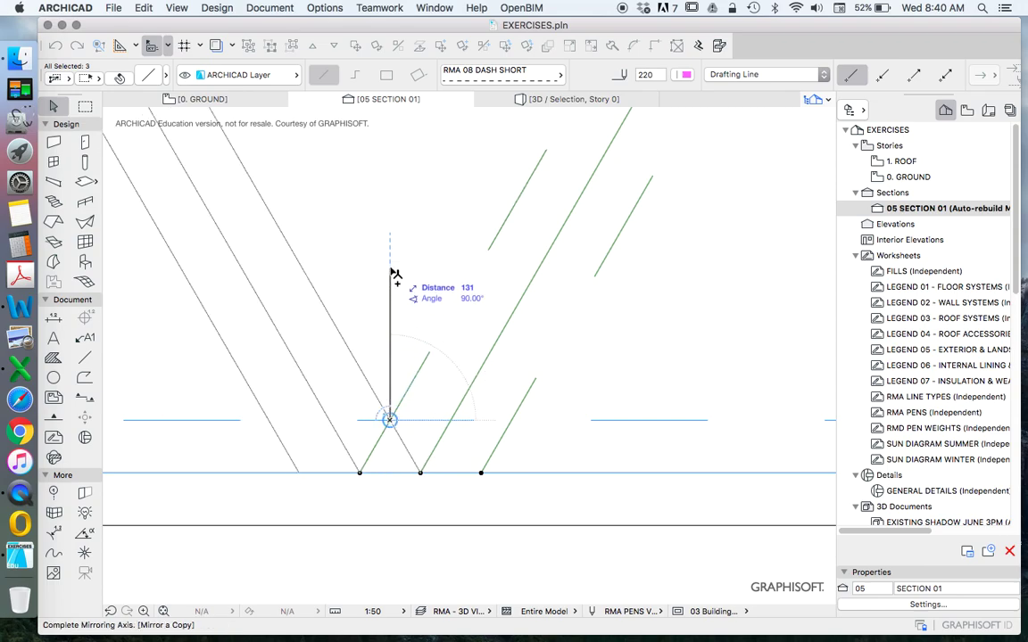
{"action": "left_click", "coordinate": [395, 248]}
{"action": "scroll", "coordinate": [462, 385], "scroll_direction": "down", "scroll_amount": 10}
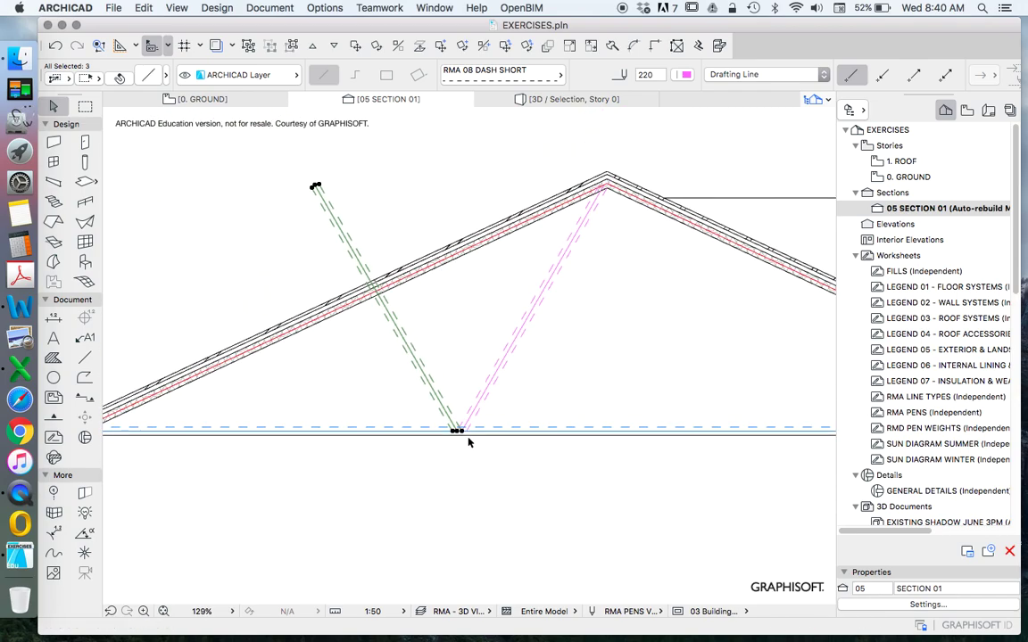
{"action": "scroll", "coordinate": [470, 440], "scroll_direction": "up", "scroll_amount": 10}
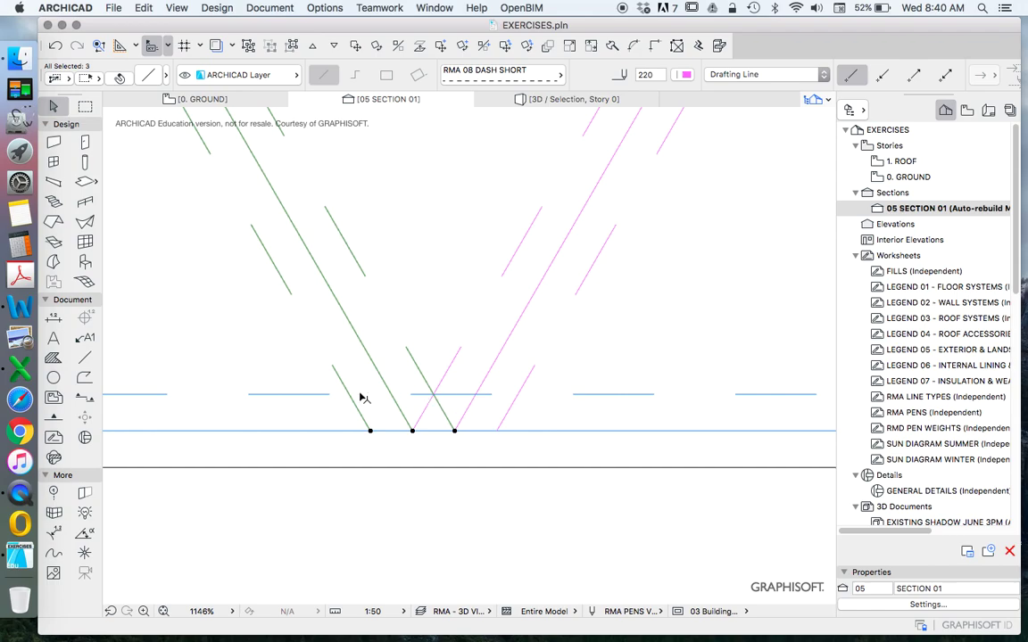
{"action": "scroll", "coordinate": [487, 410], "scroll_direction": "down", "scroll_amount": 1}
{"action": "scroll", "coordinate": [552, 409], "scroll_direction": "down", "scroll_amount": 2}
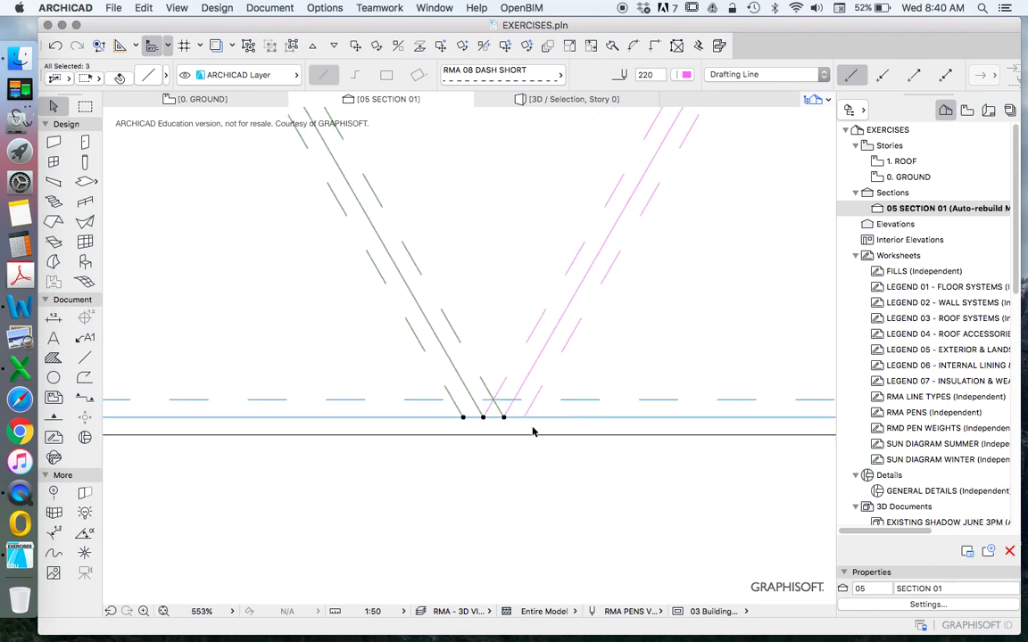
{"action": "scroll", "coordinate": [553, 390], "scroll_direction": "down", "scroll_amount": 2}
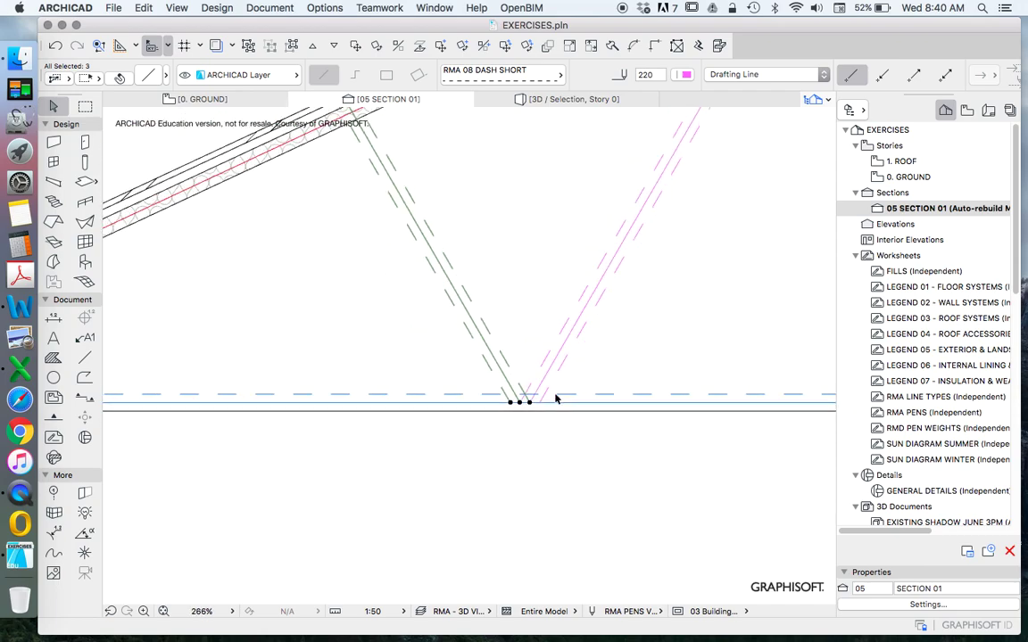
{"action": "scroll", "coordinate": [569, 413], "scroll_direction": "down", "scroll_amount": 2}
{"action": "scroll", "coordinate": [463, 260], "scroll_direction": "up", "scroll_amount": 2}
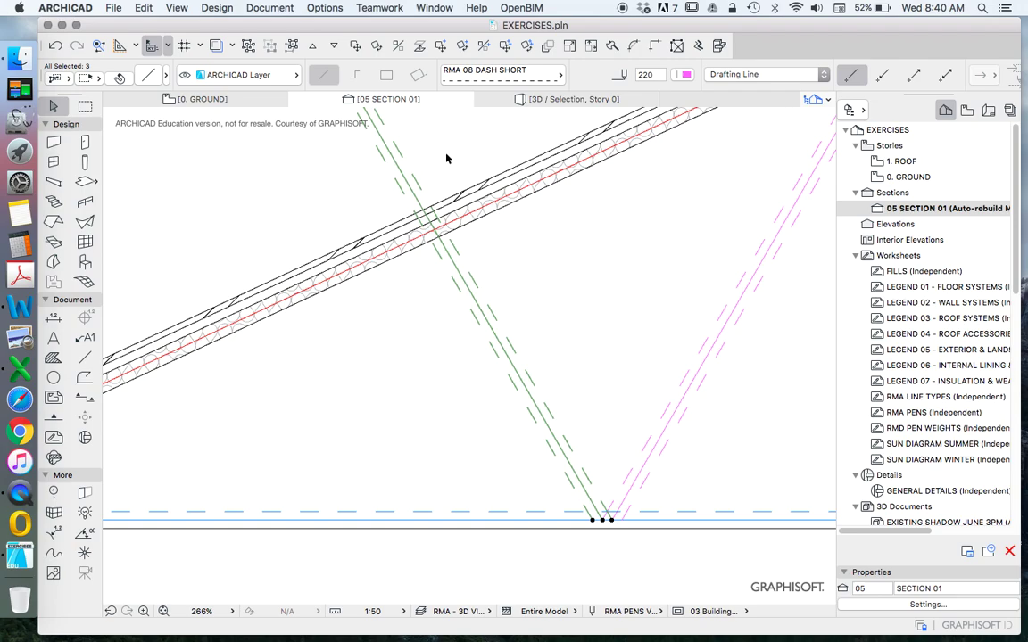
{"action": "scroll", "coordinate": [447, 285], "scroll_direction": "down", "scroll_amount": 2}
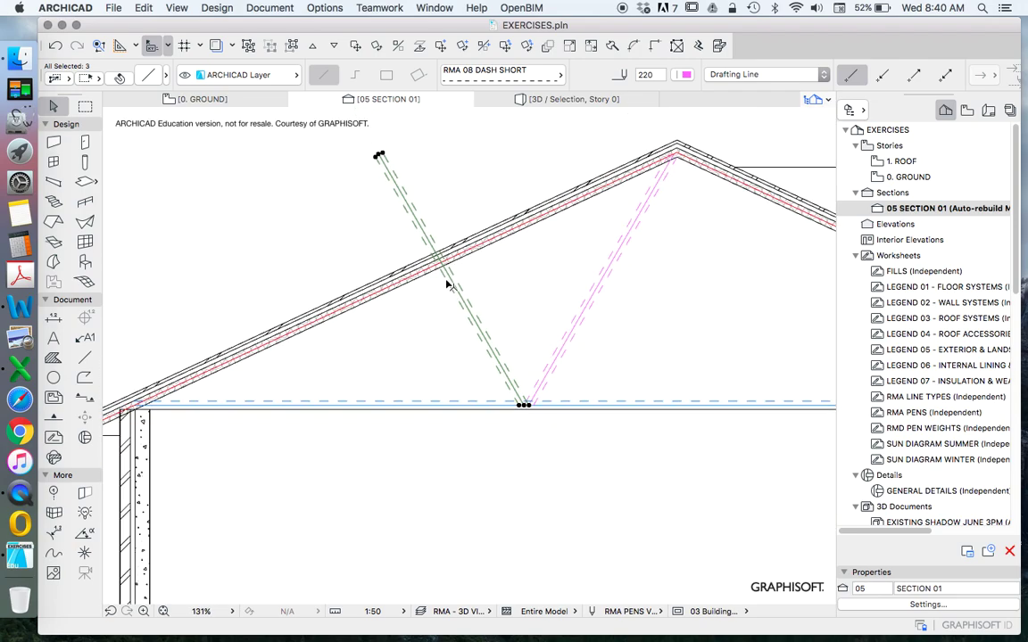
{"action": "scroll", "coordinate": [730, 182], "scroll_direction": "up", "scroll_amount": 3}
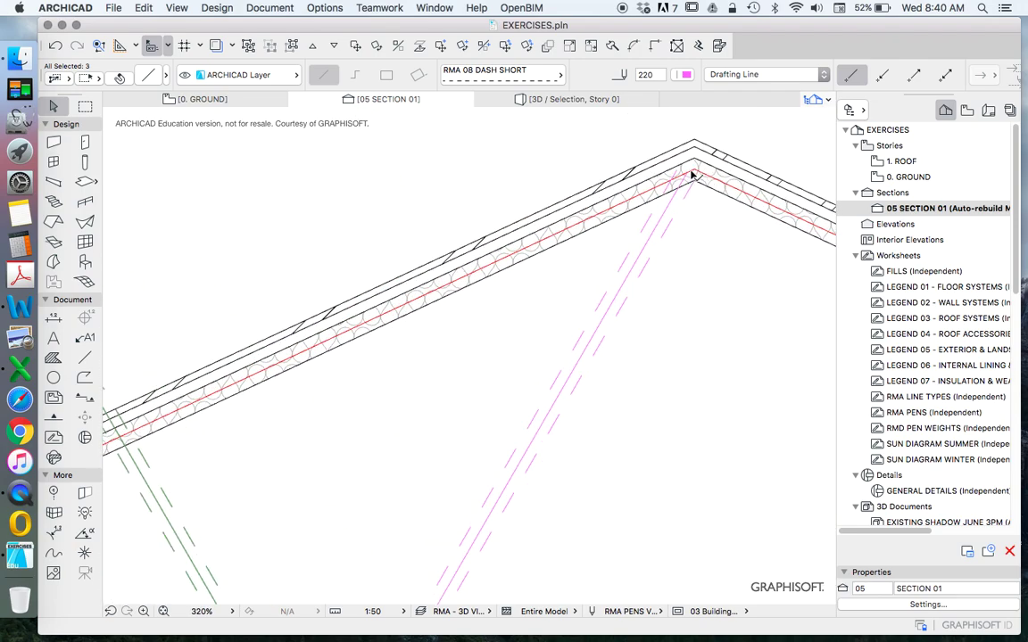
{"action": "scroll", "coordinate": [658, 220], "scroll_direction": "down", "scroll_amount": 2}
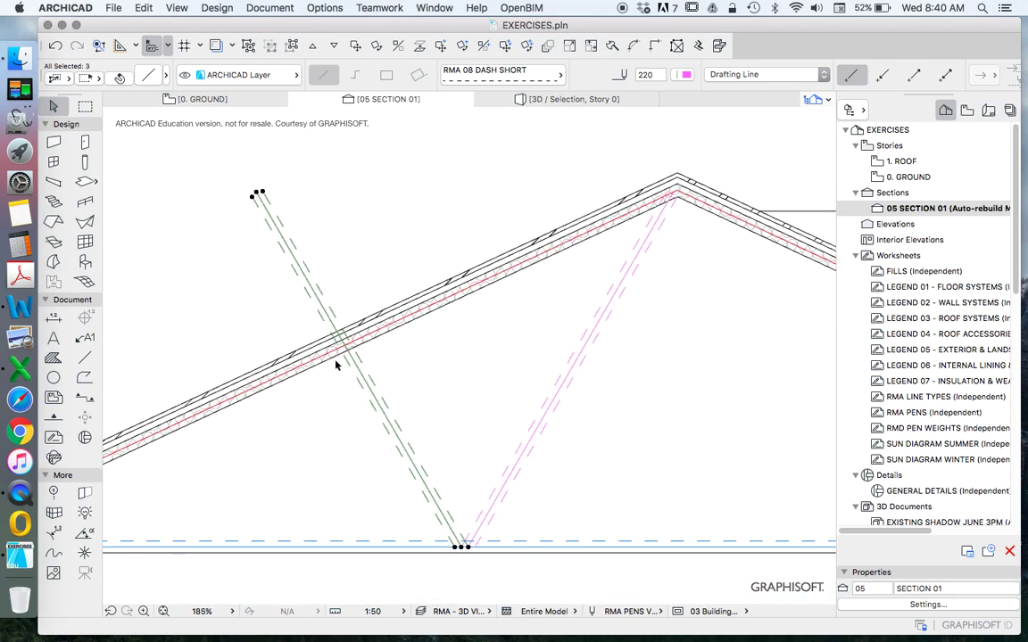
Step: Mirror a copy of the selected web lines about a vertical axis with Mirror a Copy
{"action": "scroll", "coordinate": [338, 364], "scroll_direction": "up", "scroll_amount": 3}
{"action": "right_click", "coordinate": [399, 205]}
{"action": "mouse_move", "coordinate": [499, 318]}
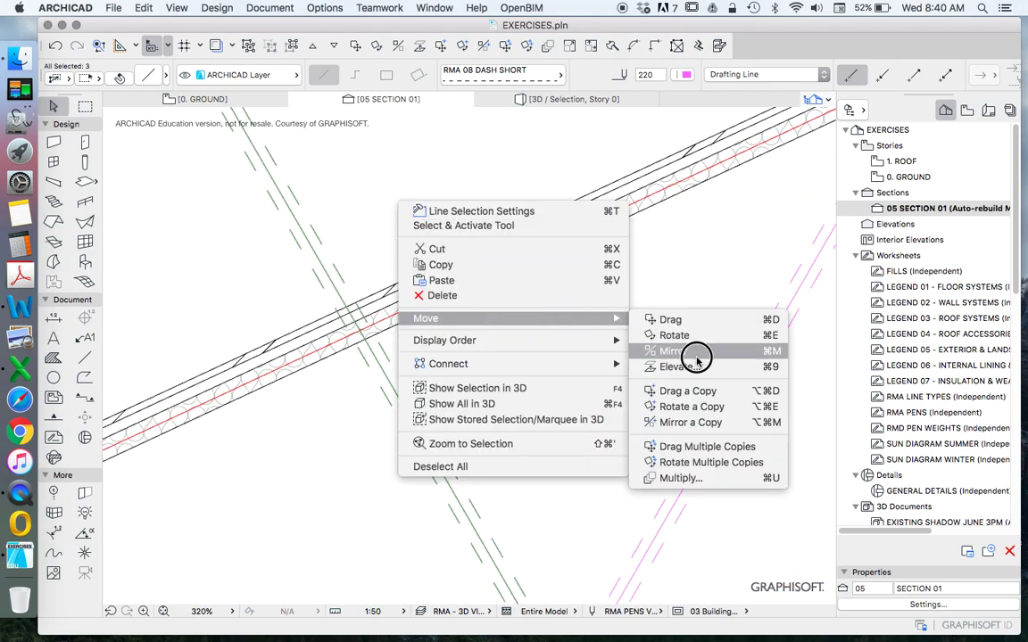
{"action": "left_click", "coordinate": [690, 422]}
{"action": "scroll", "coordinate": [439, 325], "scroll_direction": "up", "scroll_amount": 3}
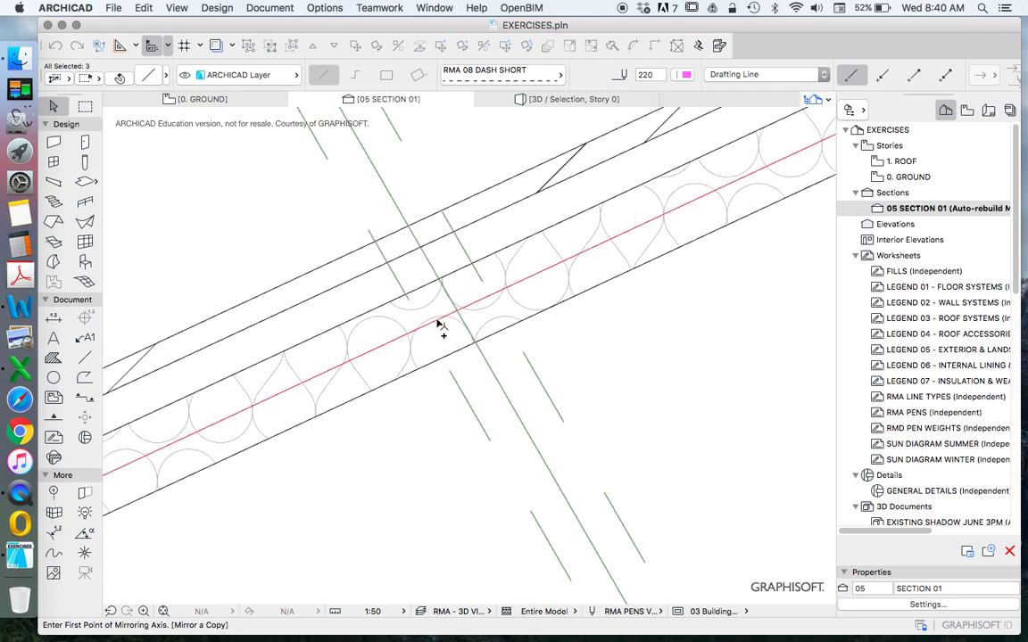
{"action": "left_click", "coordinate": [441, 358]}
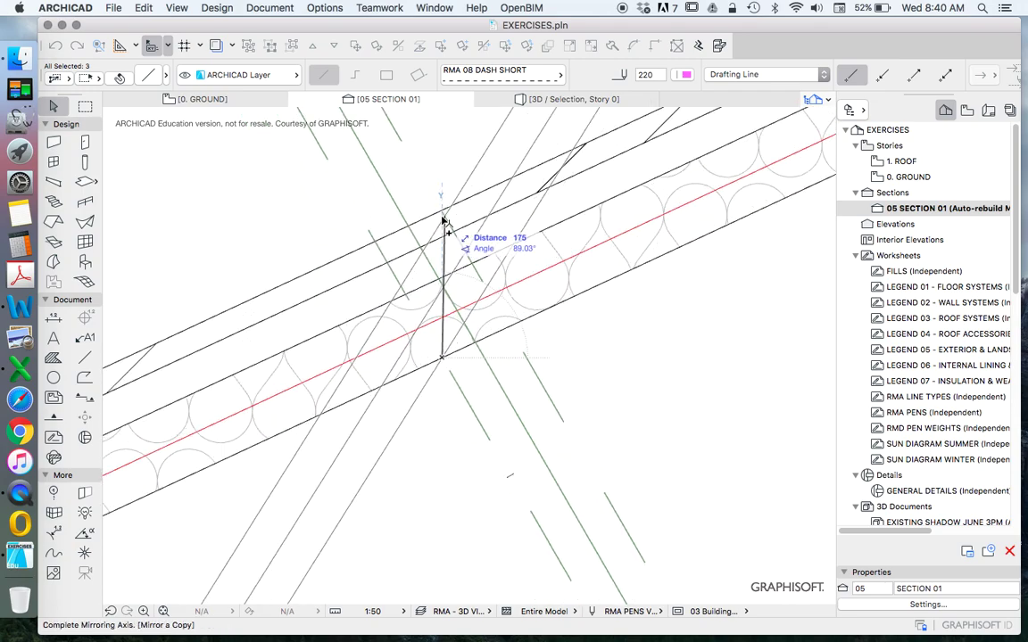
{"action": "left_click", "coordinate": [450, 158]}
{"action": "scroll", "coordinate": [455, 196], "scroll_direction": "down", "scroll_amount": 4}
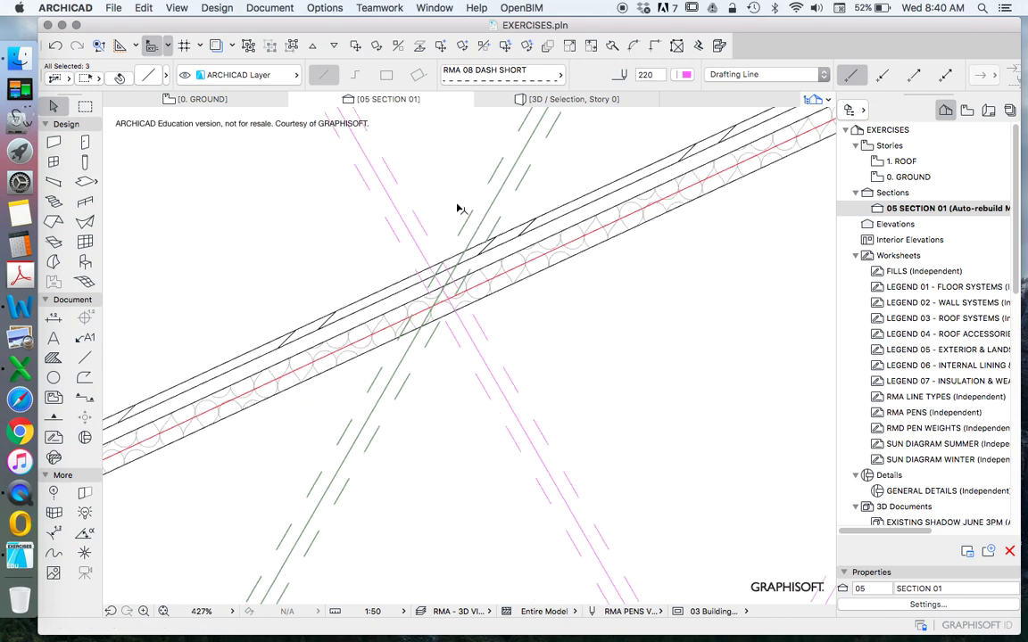
{"action": "scroll", "coordinate": [458, 214], "scroll_direction": "down", "scroll_amount": 5}
{"action": "scroll", "coordinate": [458, 280], "scroll_direction": "up", "scroll_amount": 4}
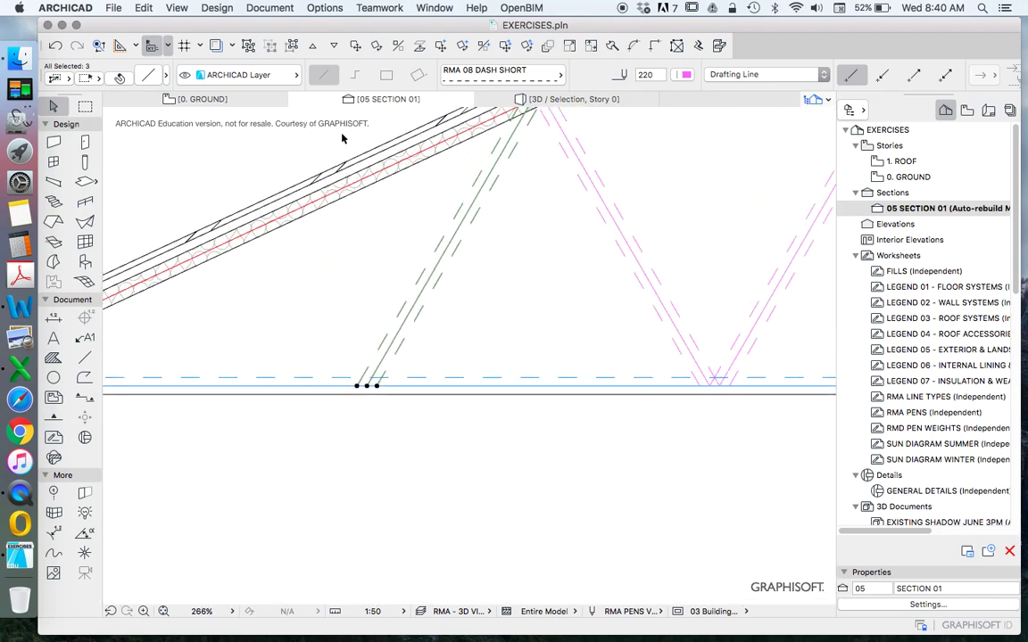
Step: Mirror a second copy of the web about a vertical axis starting on the ceiling line
{"action": "right_click", "coordinate": [309, 134]}
{"action": "mouse_move", "coordinate": [385, 248]}
{"action": "left_click", "coordinate": [585, 354]}
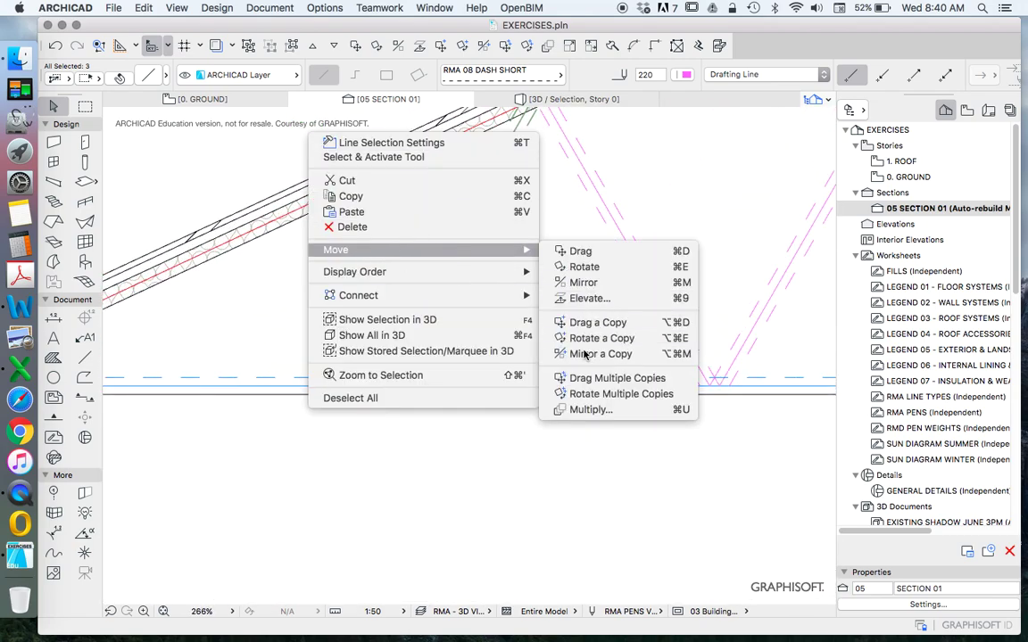
{"action": "scroll", "coordinate": [361, 388], "scroll_direction": "up", "scroll_amount": 8}
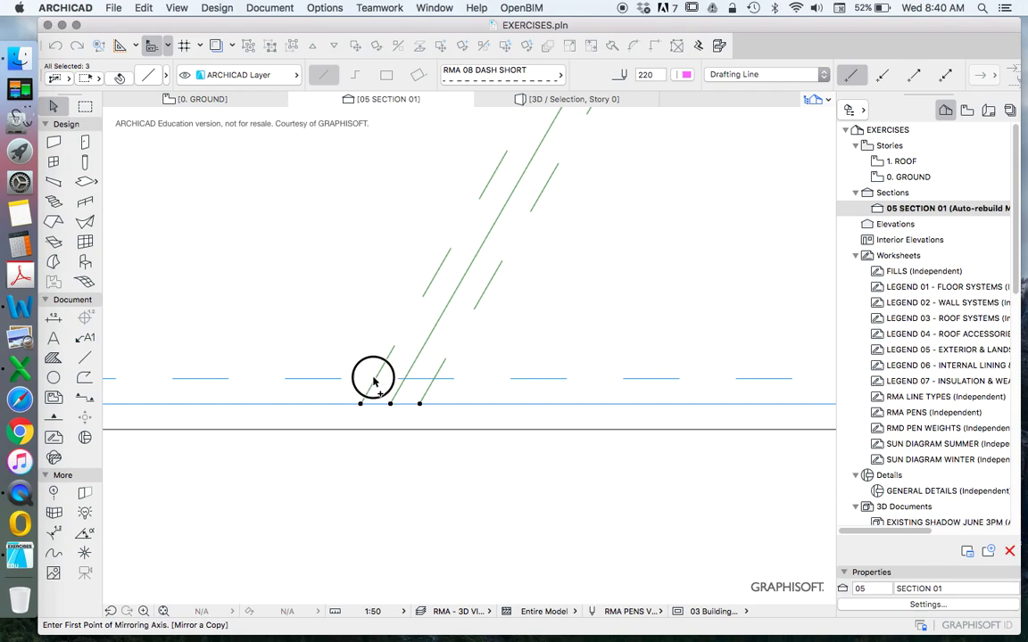
{"action": "left_click", "coordinate": [374, 378]}
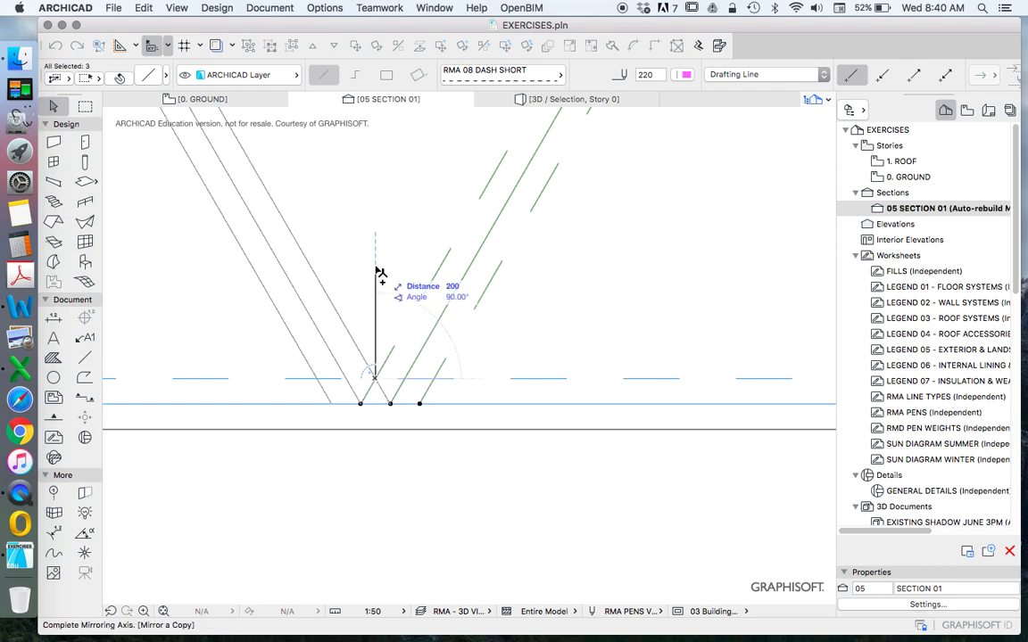
{"action": "left_click", "coordinate": [376, 270]}
{"action": "scroll", "coordinate": [449, 361], "scroll_direction": "down", "scroll_amount": 6}
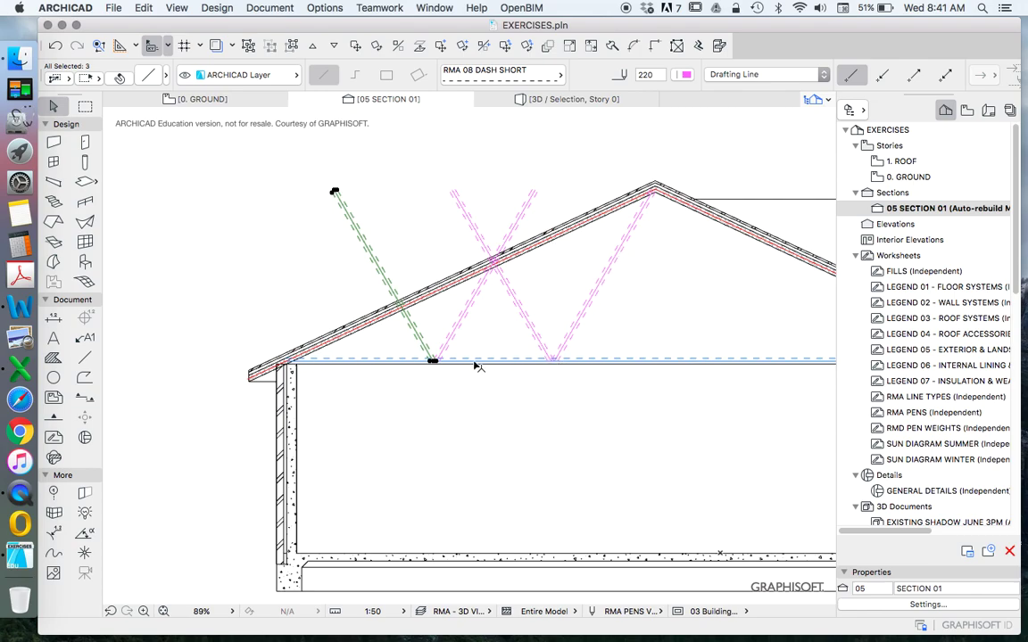
Step: Box-select the tops of the two mirrored web lines to add them to the selection
{"action": "scroll", "coordinate": [580, 257], "scroll_direction": "up", "scroll_amount": 4}
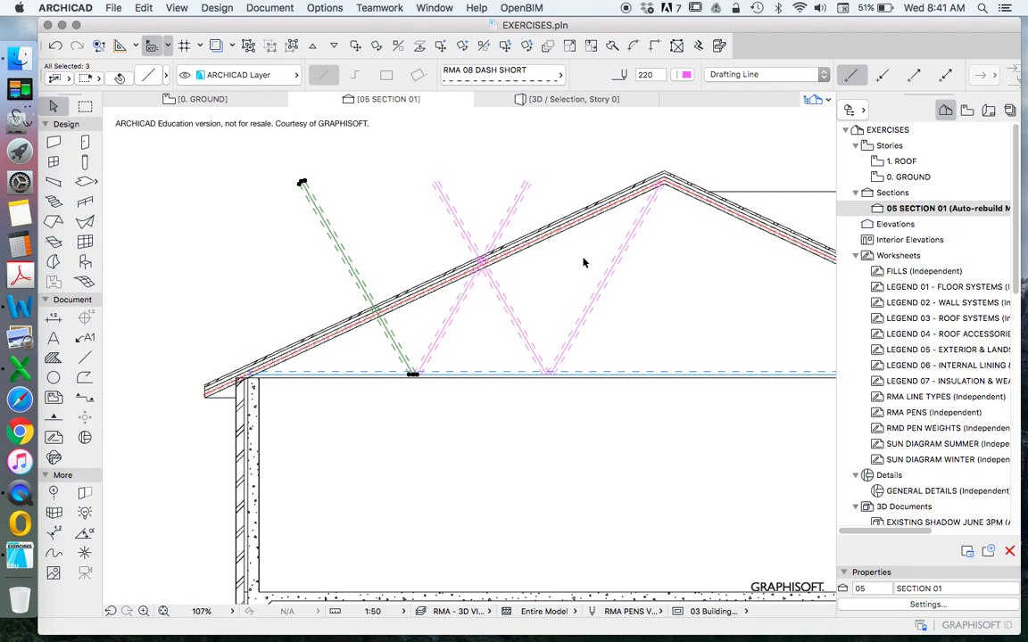
{"action": "left_click_drag", "start_coordinate": [527, 200], "coordinate": [334, 135], "text": "shift"}
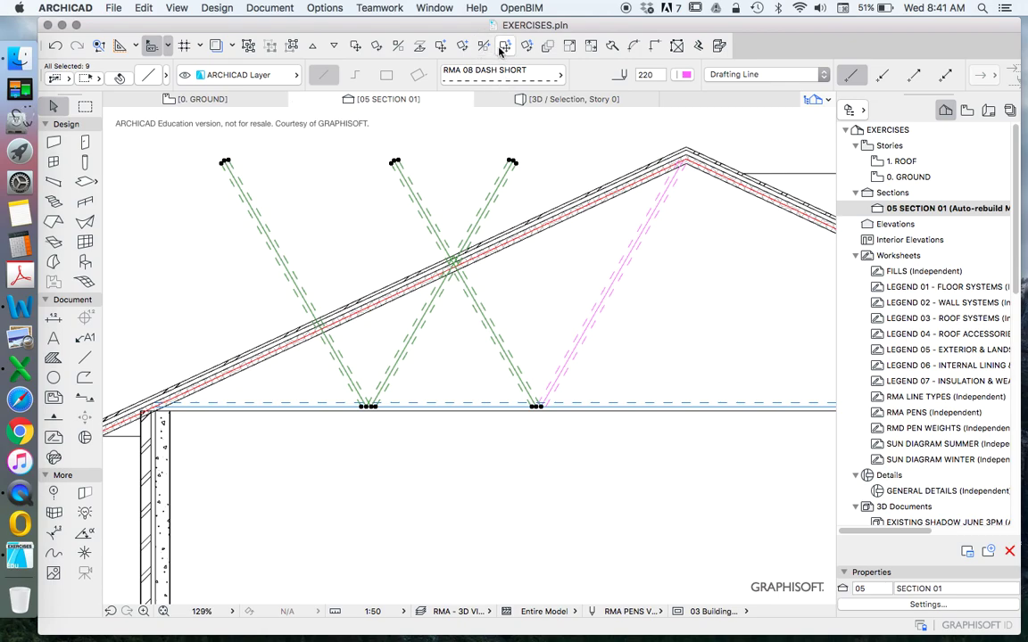
Step: Pick out the dashed web edge lines, then clear the selection
{"action": "left_click", "coordinate": [390, 140]}
{"action": "left_click", "coordinate": [226, 201]}
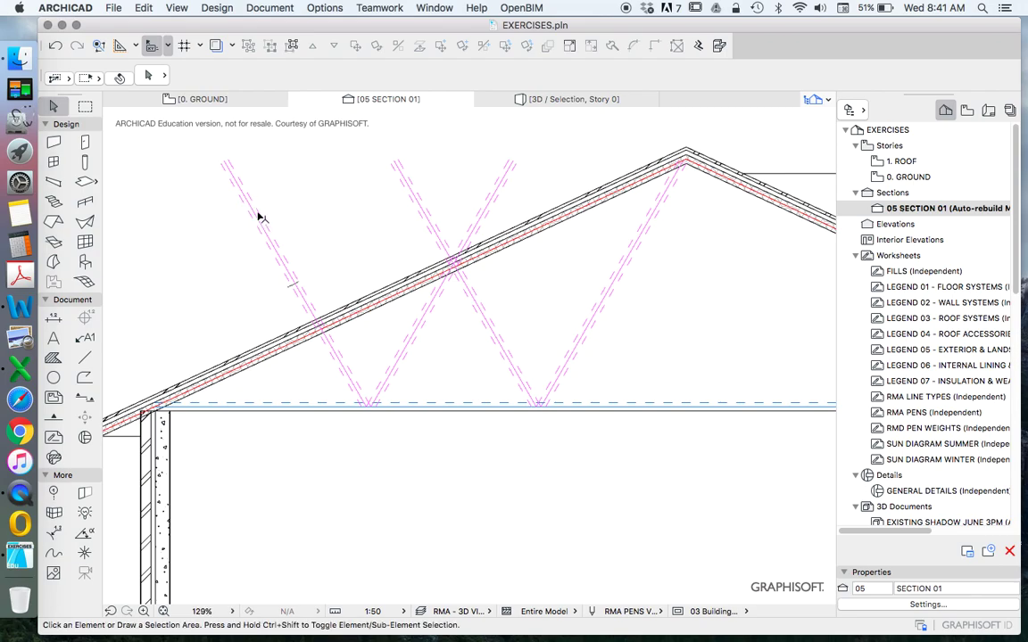
{"action": "left_click", "coordinate": [253, 215]}
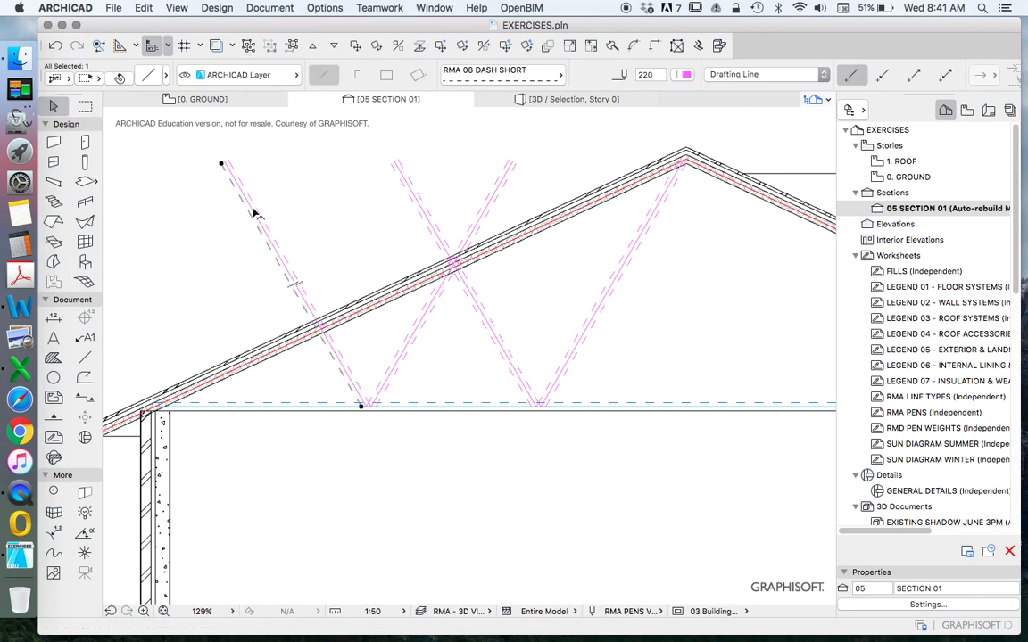
{"action": "left_click", "coordinate": [410, 190], "text": "shift"}
{"action": "left_click", "coordinate": [497, 181], "text": "shift"}
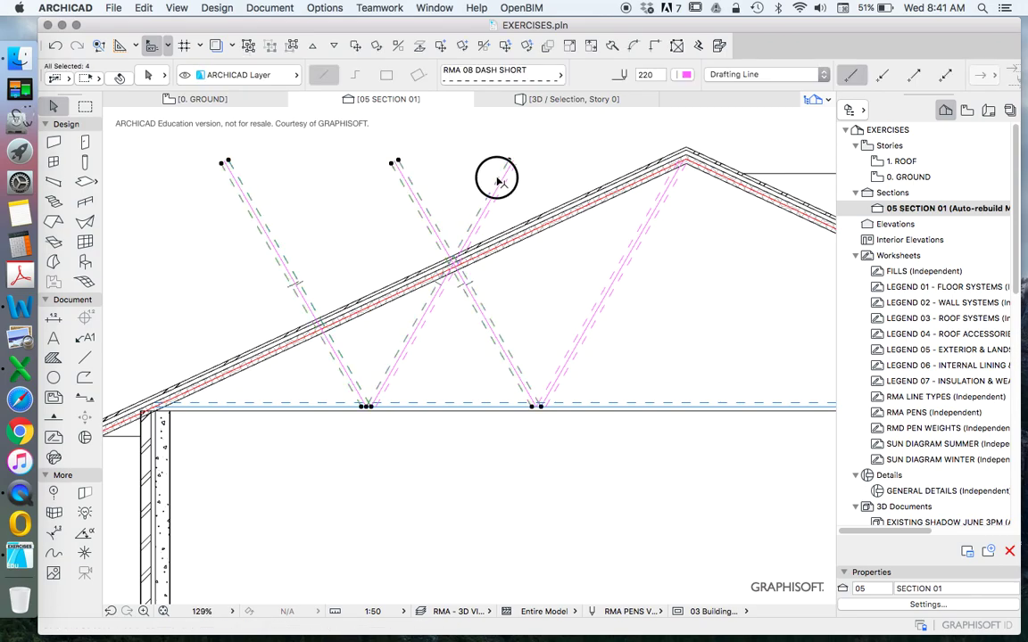
{"action": "scroll", "coordinate": [649, 222], "scroll_direction": "up", "scroll_amount": 5}
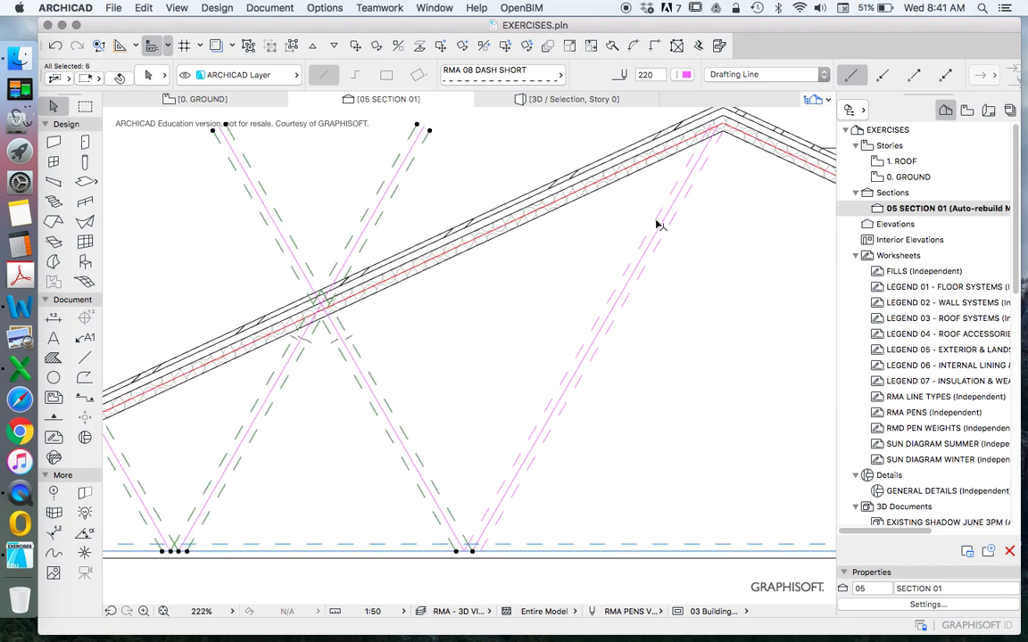
{"action": "left_click", "coordinate": [584, 239]}
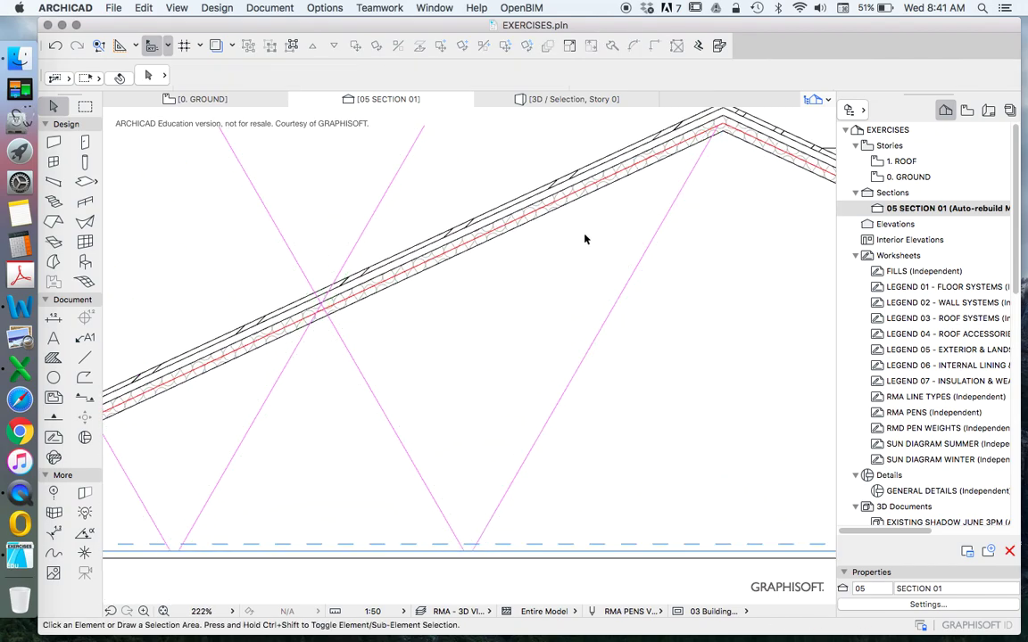
{"action": "scroll", "coordinate": [446, 277], "scroll_direction": "down", "scroll_amount": 5}
{"action": "scroll", "coordinate": [454, 164], "scroll_direction": "up", "scroll_amount": 6}
Step: Split the crossing and left web lines where they meet the roof line
{"action": "left_click_drag", "start_coordinate": [454, 164], "coordinate": [395, 233]}
{"action": "scroll", "coordinate": [395, 233], "scroll_direction": "down", "scroll_amount": 6}
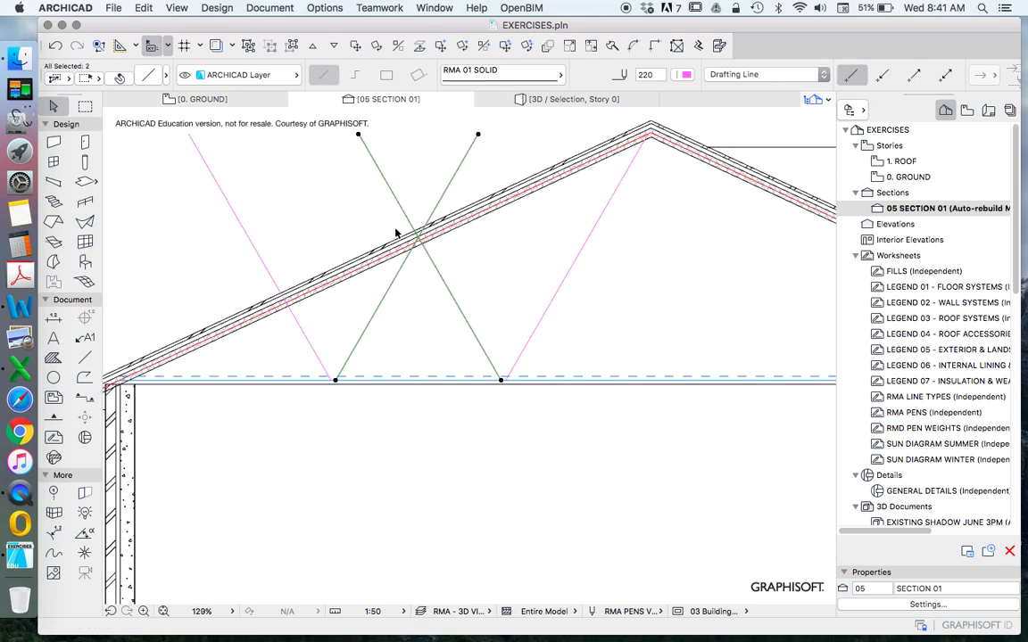
{"action": "left_click", "coordinate": [230, 211], "text": "shift"}
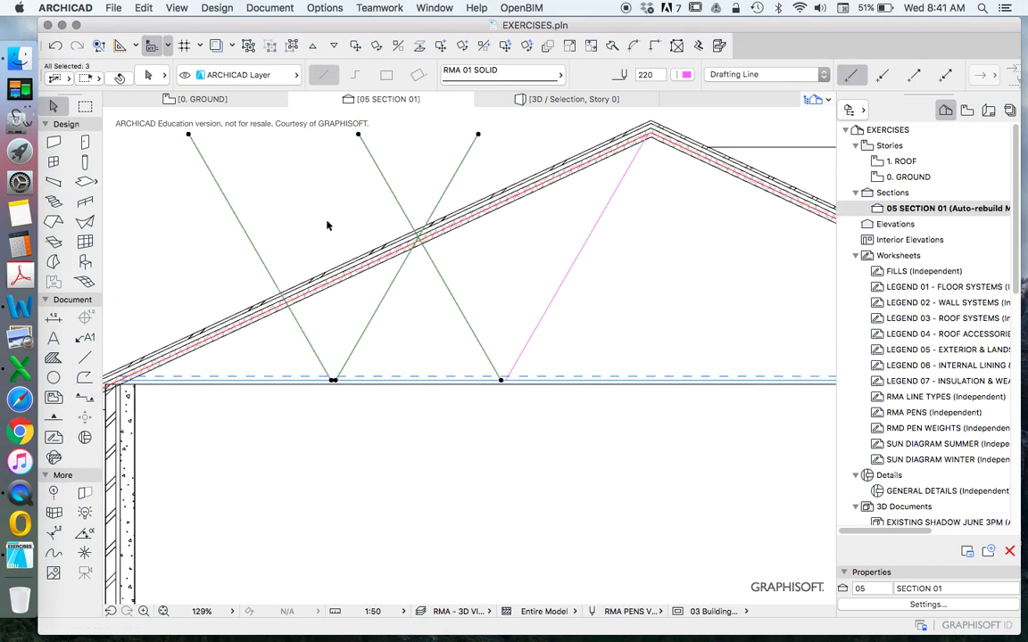
{"action": "left_click", "coordinate": [613, 45]}
{"action": "scroll", "coordinate": [443, 219], "scroll_direction": "up", "scroll_amount": 5}
{"action": "left_click", "coordinate": [451, 238]}
{"action": "left_click", "coordinate": [463, 163]}
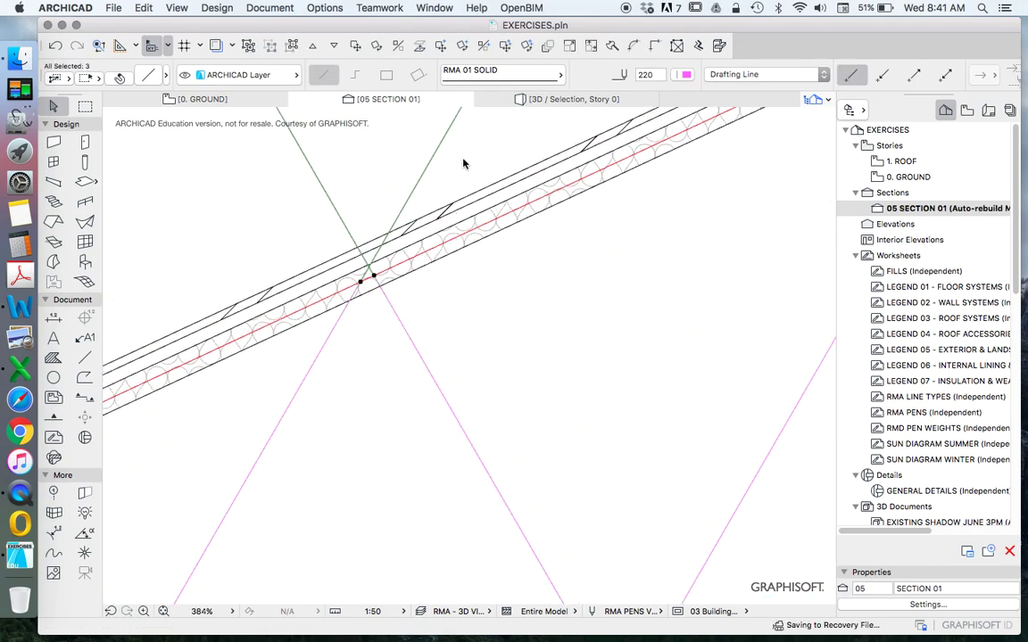
{"action": "left_click", "coordinate": [509, 269]}
{"action": "scroll", "coordinate": [485, 260], "scroll_direction": "down", "scroll_amount": 6}
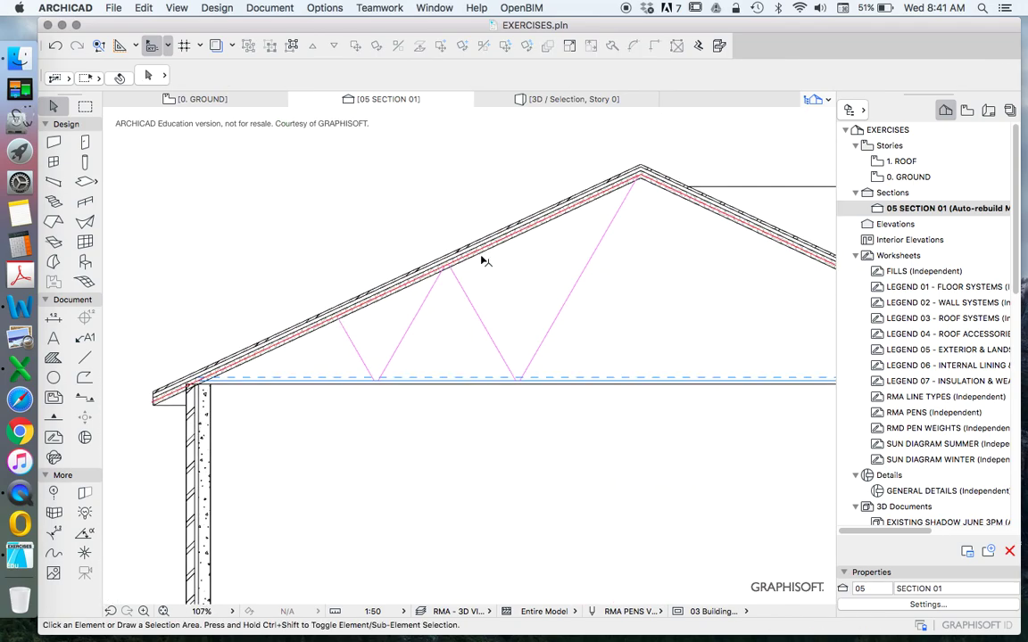
{"action": "scroll", "coordinate": [392, 312], "scroll_direction": "up", "scroll_amount": 5}
{"action": "scroll", "coordinate": [307, 384], "scroll_direction": "down", "scroll_amount": 3}
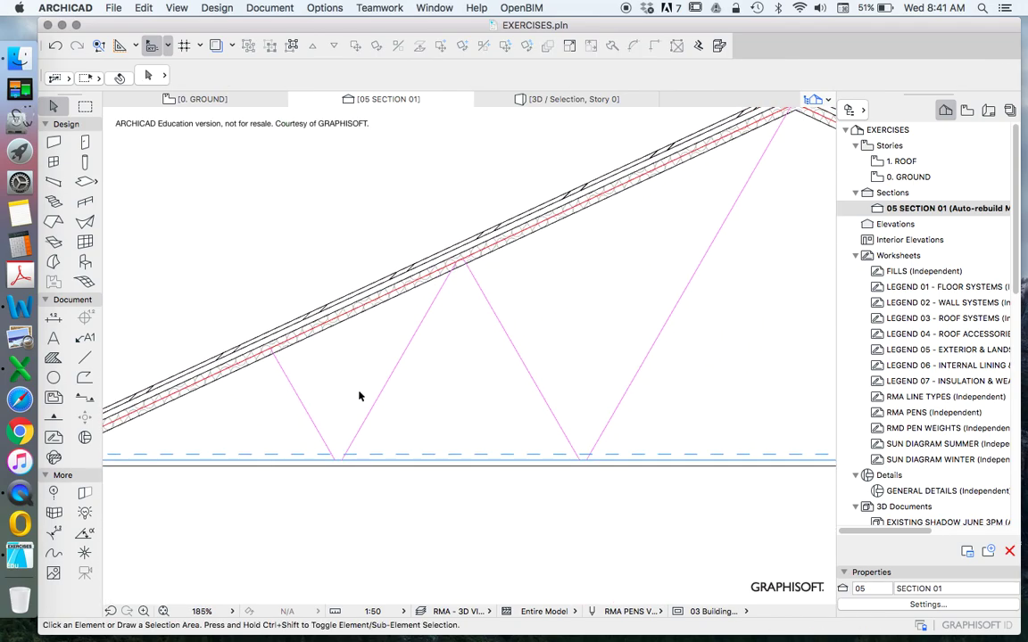
Step: Delete the dashed ceiling guide line
{"action": "left_click", "coordinate": [466, 455]}
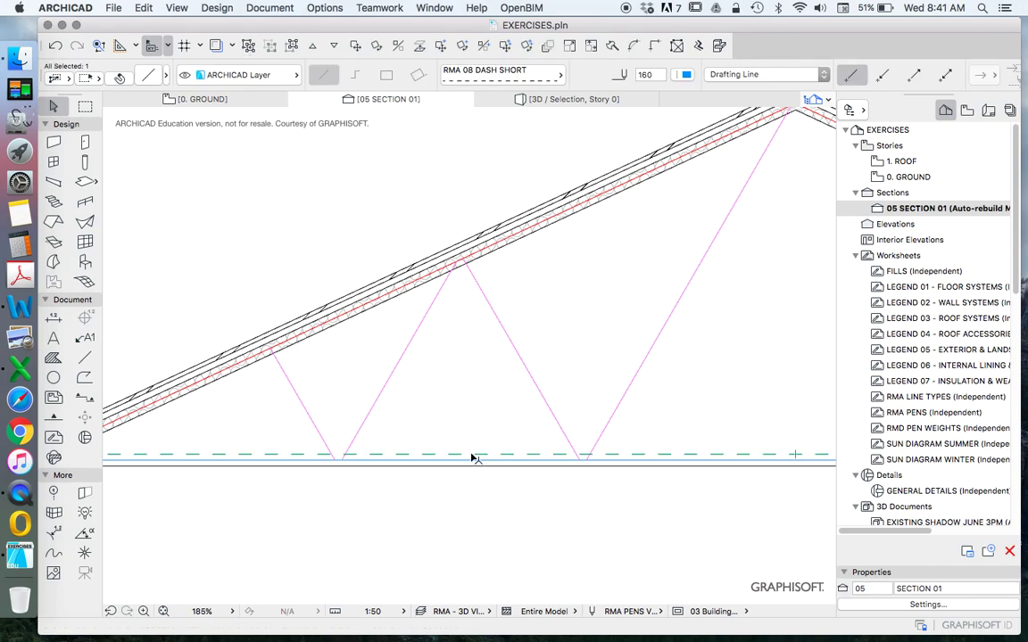
{"action": "key", "text": "Delete"}
{"action": "scroll", "coordinate": [446, 288], "scroll_direction": "down", "scroll_amount": 3}
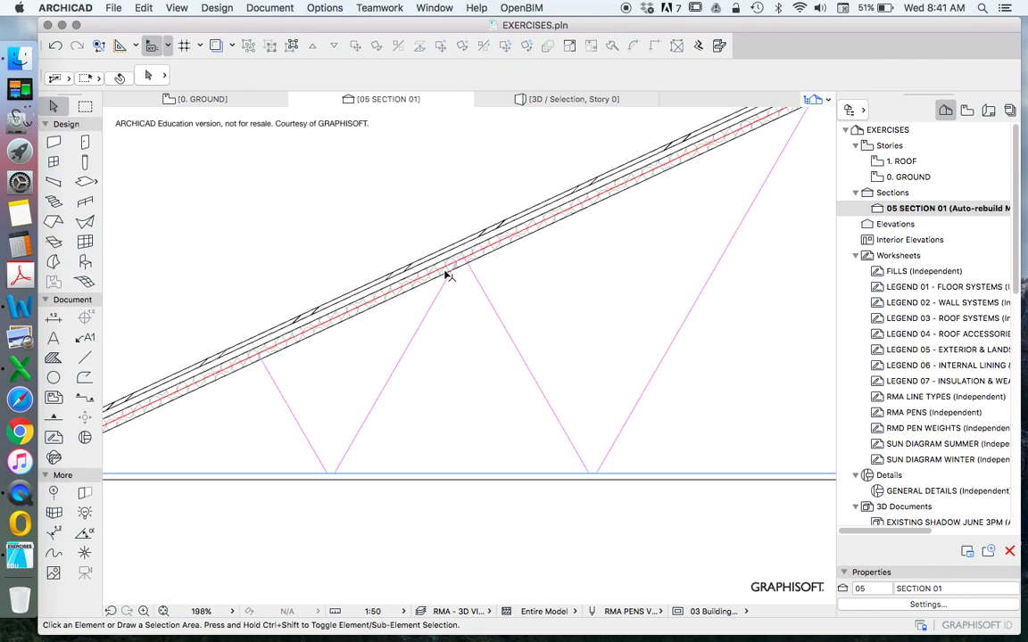
{"action": "scroll", "coordinate": [535, 370], "scroll_direction": "up", "scroll_amount": 5}
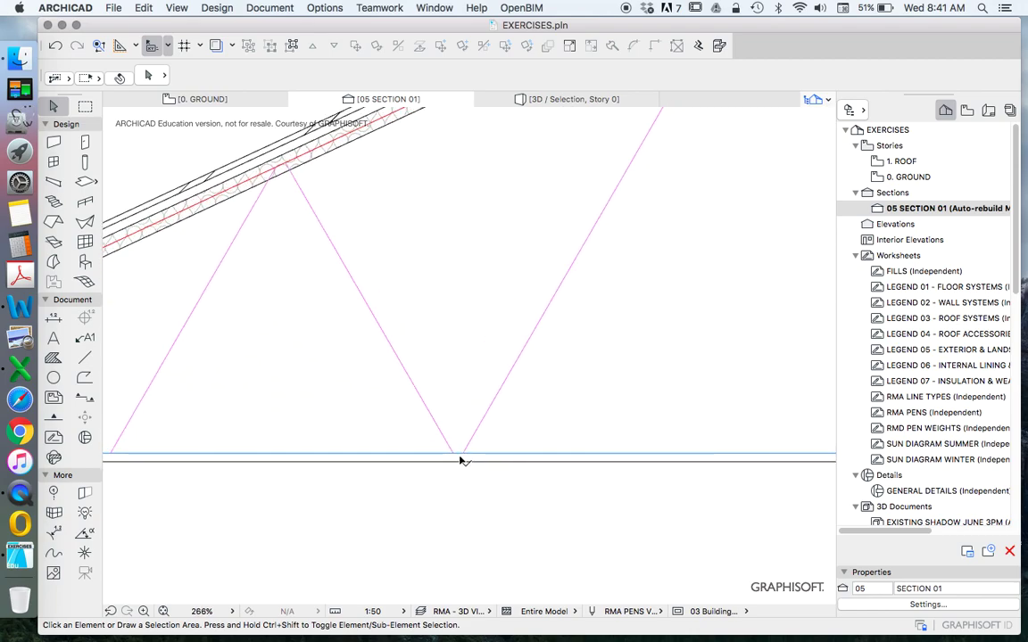
{"action": "scroll", "coordinate": [470, 456], "scroll_direction": "down", "scroll_amount": 5}
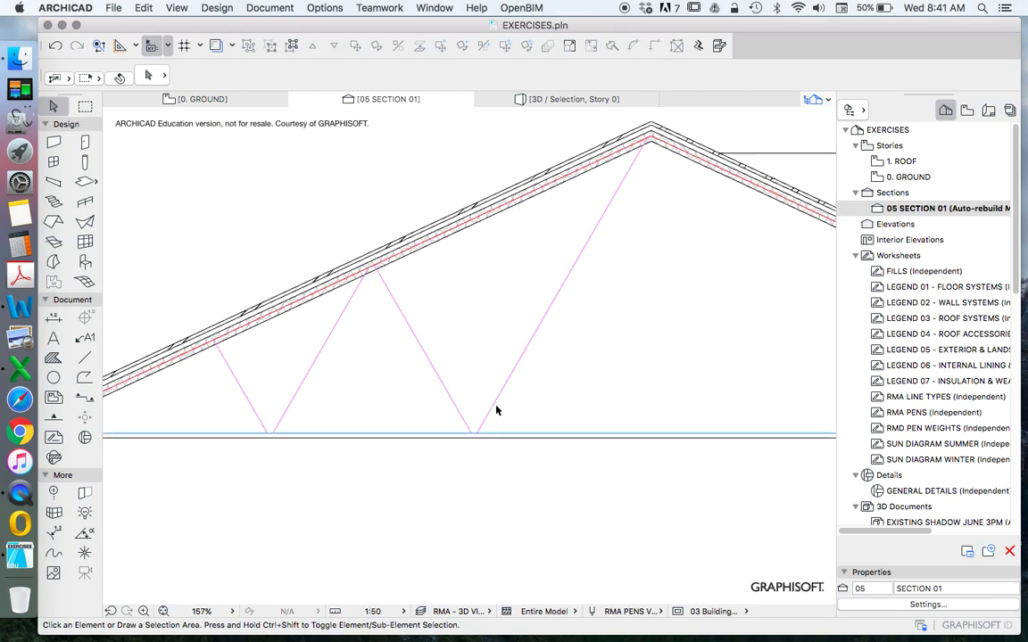
{"action": "scroll", "coordinate": [513, 351], "scroll_direction": "down", "scroll_amount": 1}
{"action": "scroll", "coordinate": [484, 368], "scroll_direction": "down", "scroll_amount": 1}
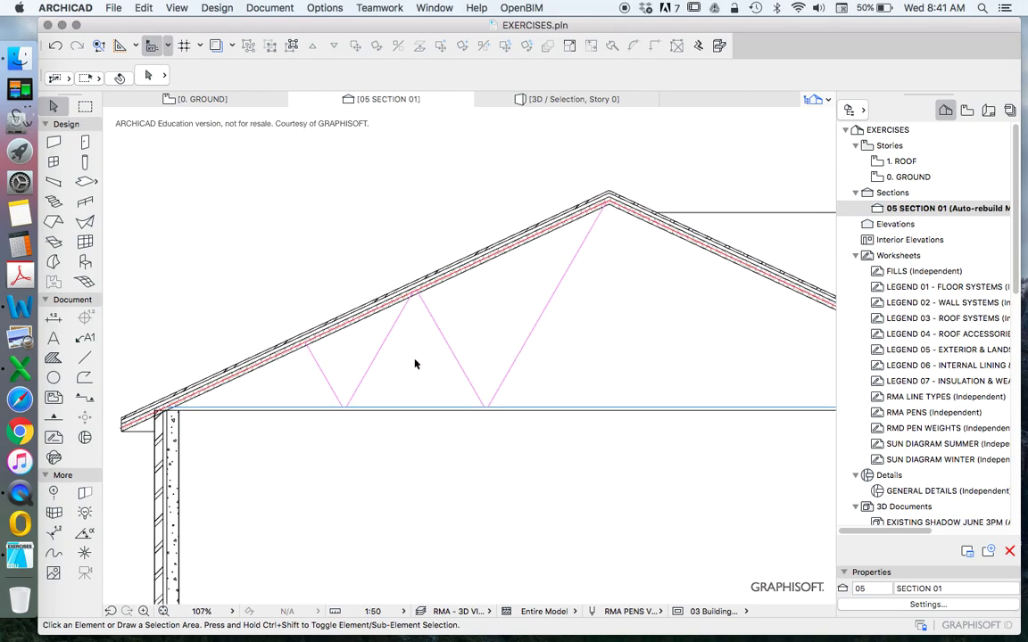
Step: Select all seven truss lines and run TrussMaker Create Truss, reviewing the 100×100 and 45×90 profiles
{"action": "scroll", "coordinate": [324, 349], "scroll_direction": "down", "scroll_amount": 4}
{"action": "left_click", "coordinate": [83, 358]}
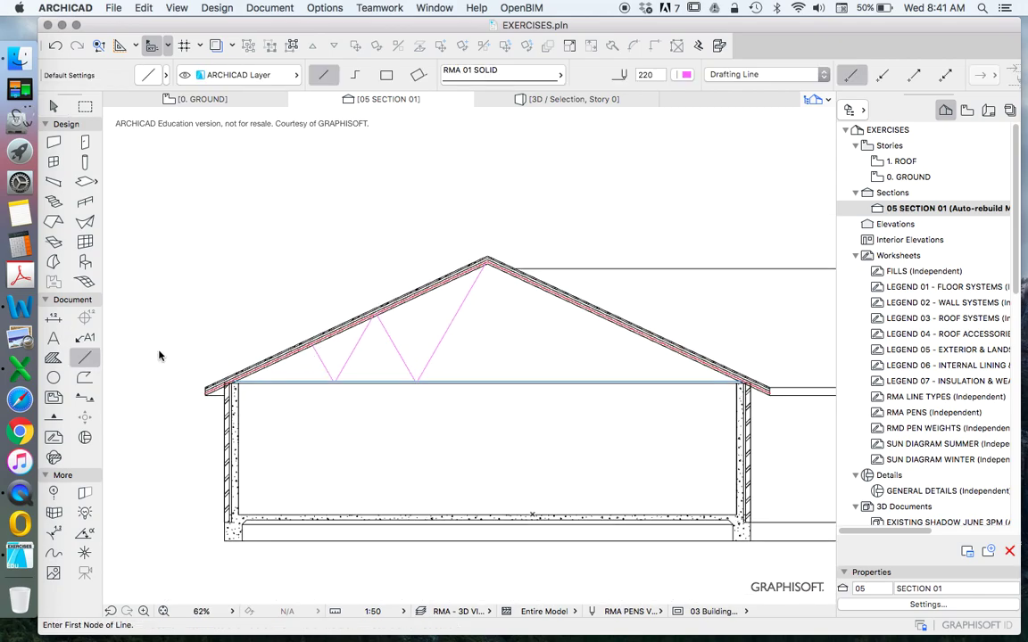
{"action": "key", "text": "super+a"}
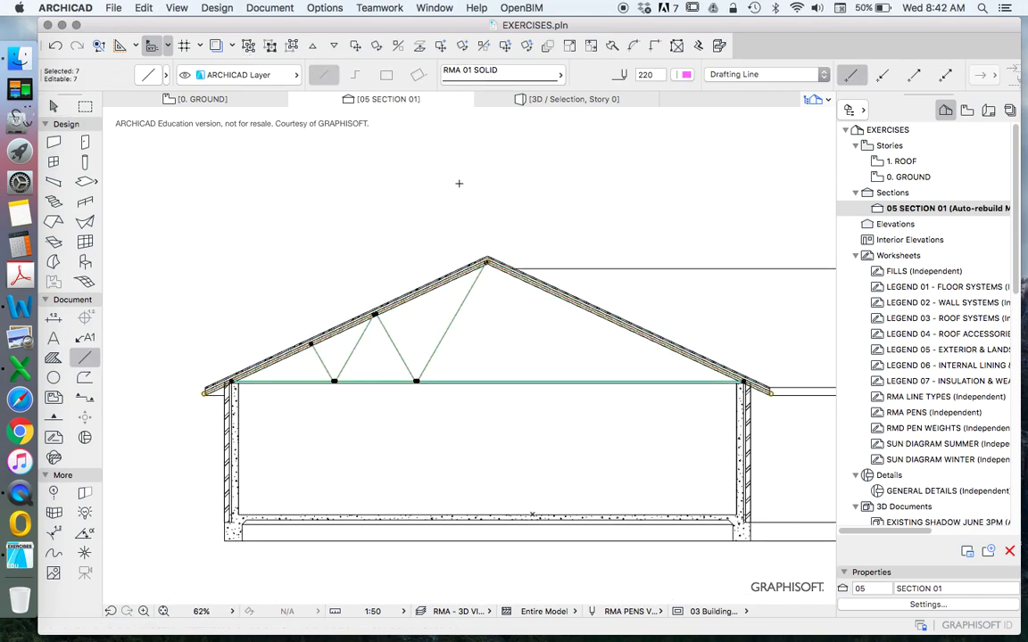
{"action": "left_click", "coordinate": [205, 9]}
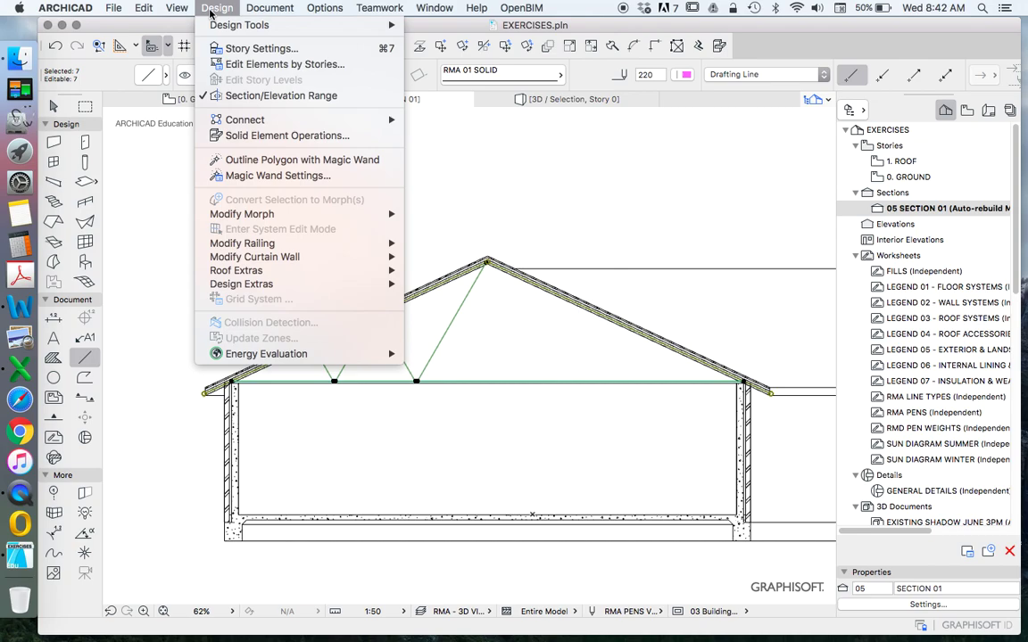
{"action": "mouse_move", "coordinate": [310, 285]}
{"action": "mouse_move", "coordinate": [456, 285]}
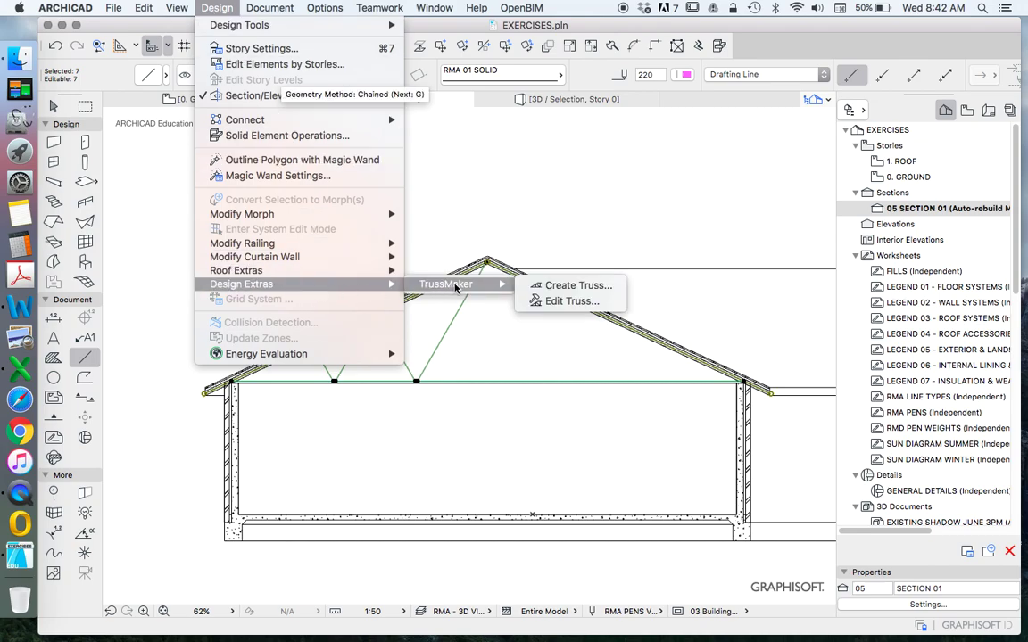
{"action": "left_click", "coordinate": [568, 285]}
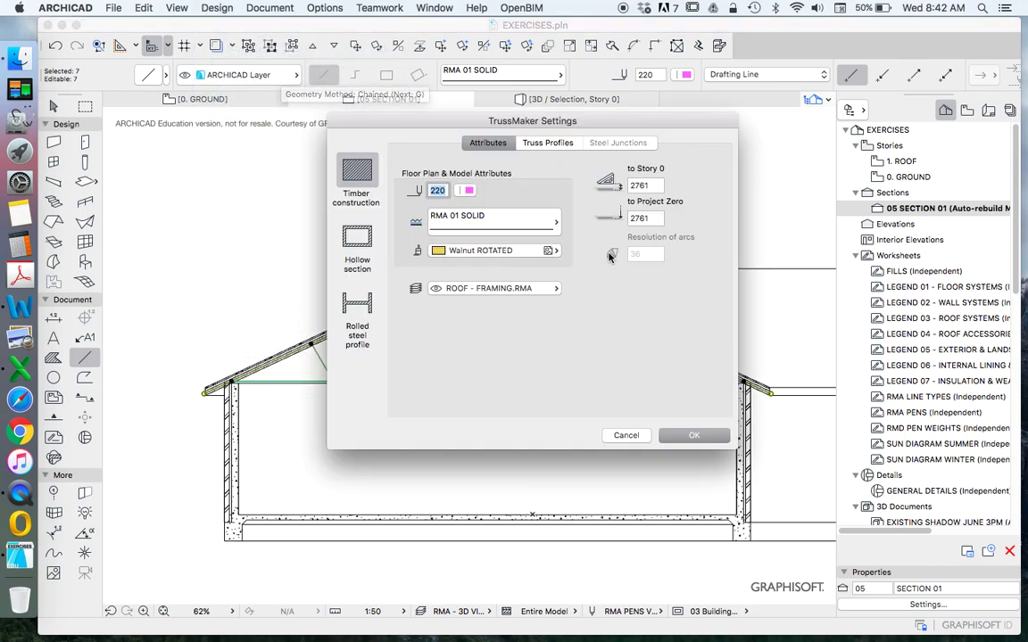
{"action": "left_click", "coordinate": [547, 144]}
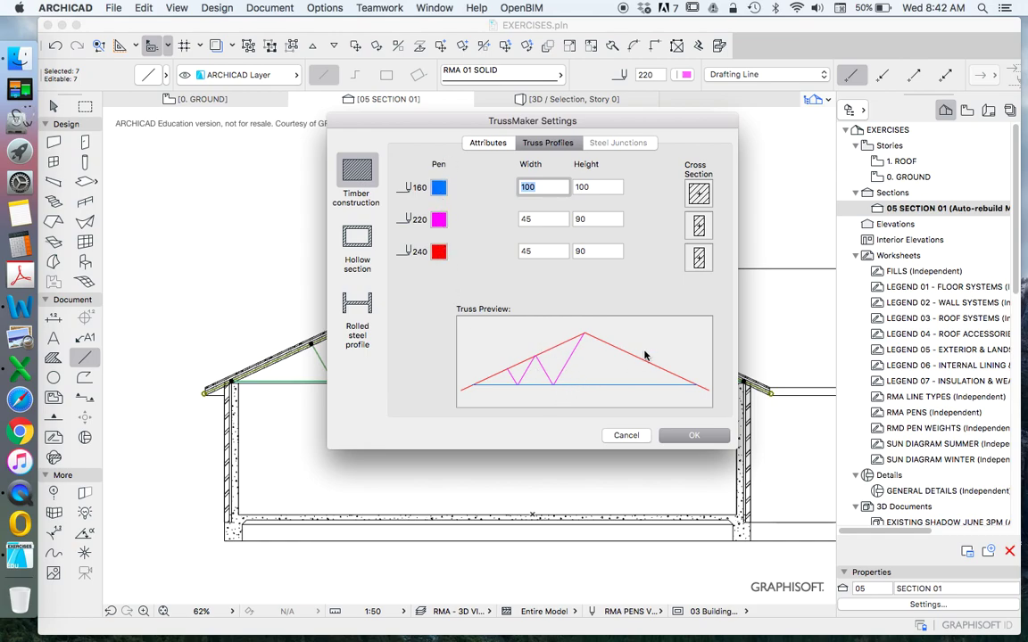
Step: Create the truss, then marquee-select the half-truss web lines
{"action": "left_click", "coordinate": [627, 436]}
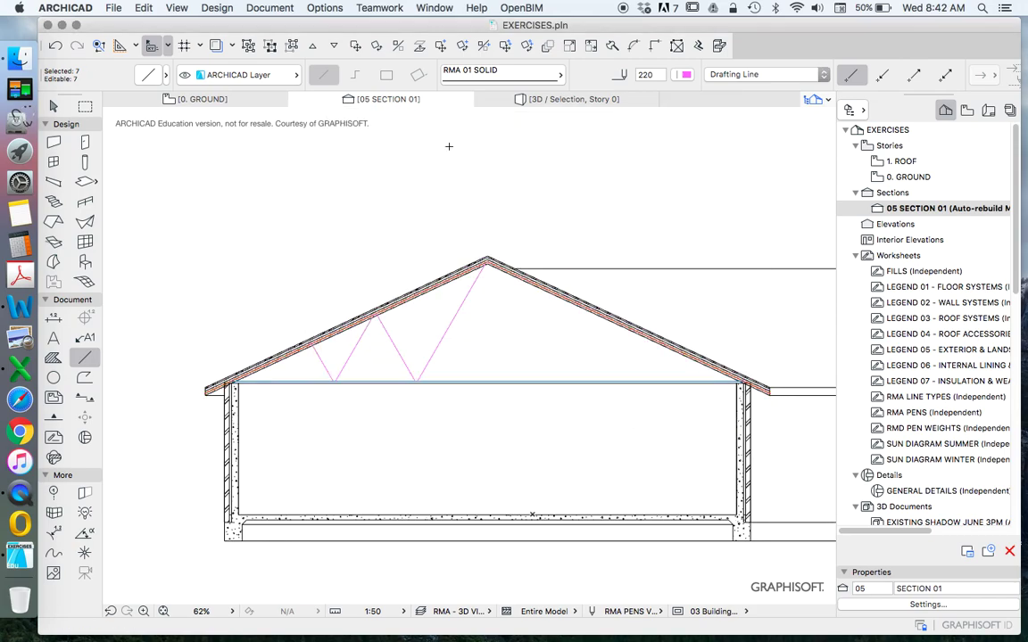
{"action": "left_click", "coordinate": [52, 106]}
{"action": "left_click_drag", "start_coordinate": [451, 360], "coordinate": [312, 366]}
{"action": "right_click", "coordinate": [387, 225]}
{"action": "mouse_move", "coordinate": [464, 338]}
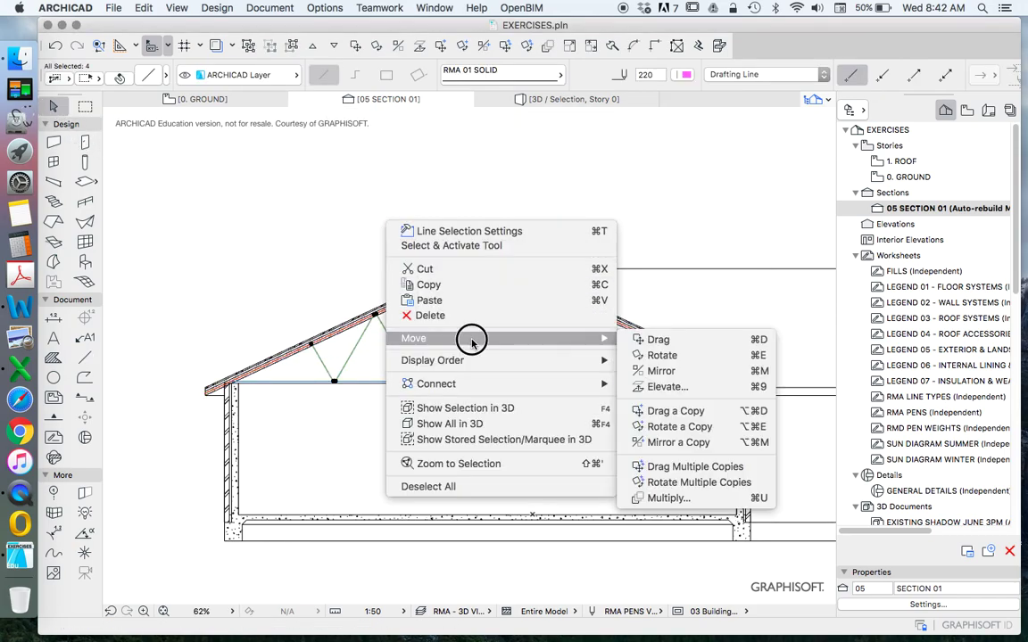
{"action": "left_click", "coordinate": [678, 446]}
Step: Mirror a copy of the web lines about a vertical axis through the apex, then select all lines
{"action": "right_click", "coordinate": [393, 161]}
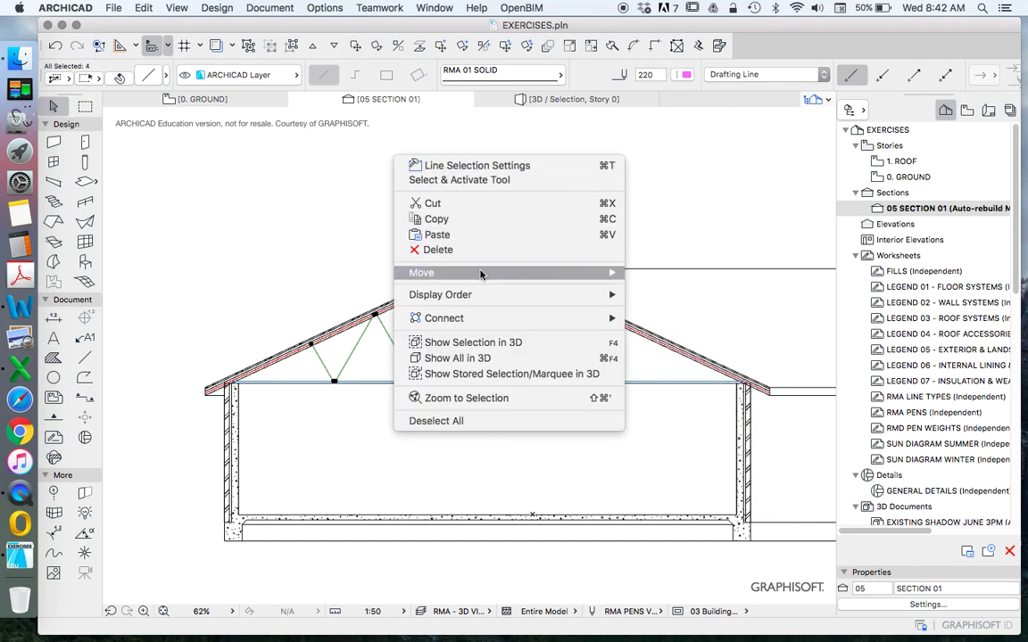
{"action": "mouse_move", "coordinate": [580, 270]}
{"action": "left_click", "coordinate": [681, 376]}
{"action": "scroll", "coordinate": [450, 274], "scroll_direction": "up", "scroll_amount": 5}
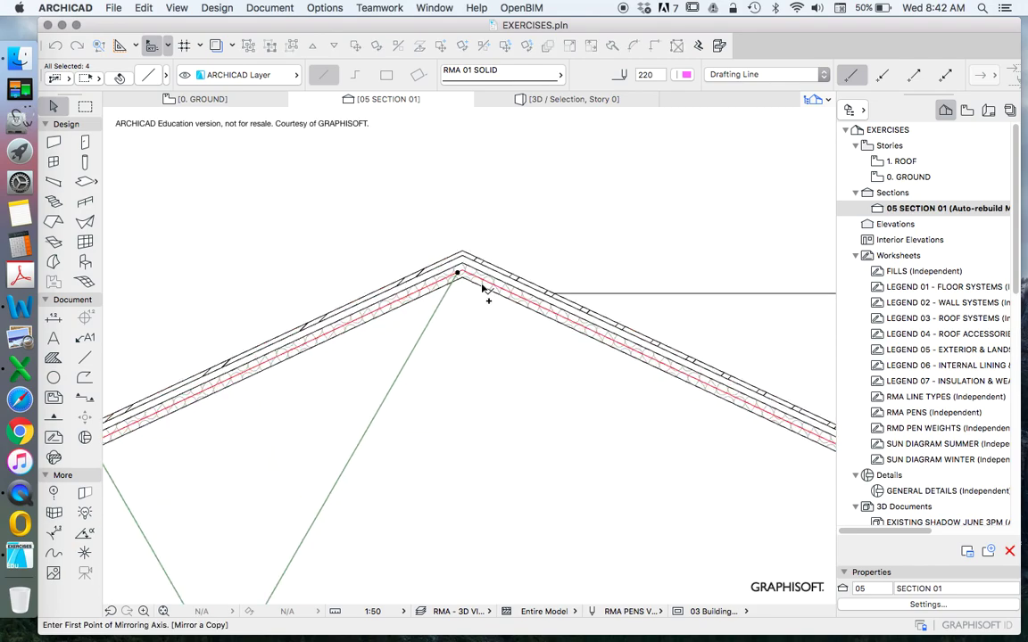
{"action": "left_click", "coordinate": [441, 251]}
{"action": "left_click", "coordinate": [452, 406]}
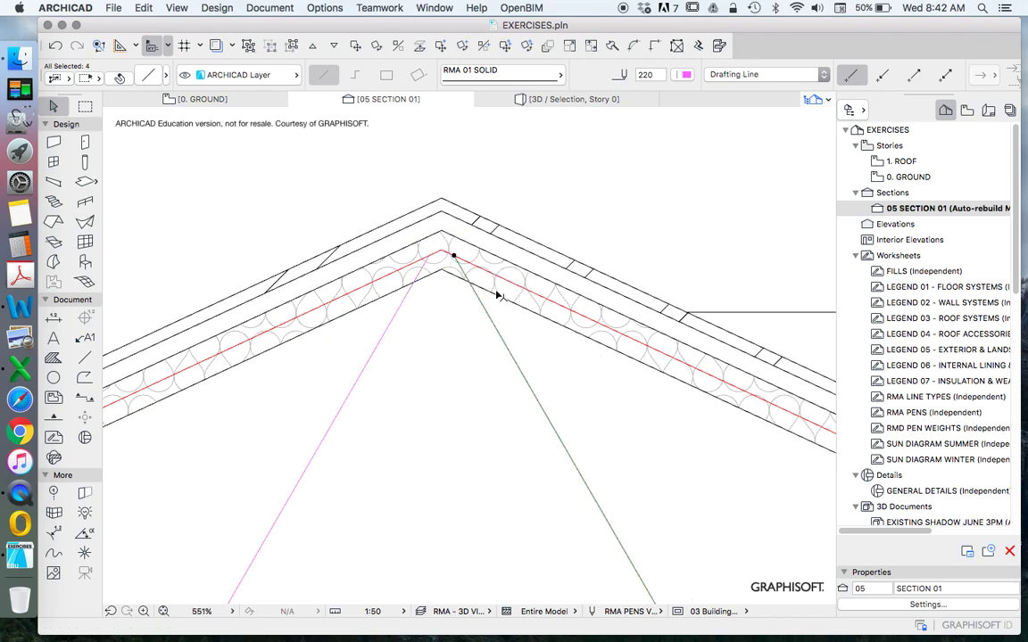
{"action": "scroll", "coordinate": [493, 291], "scroll_direction": "down", "scroll_amount": 5}
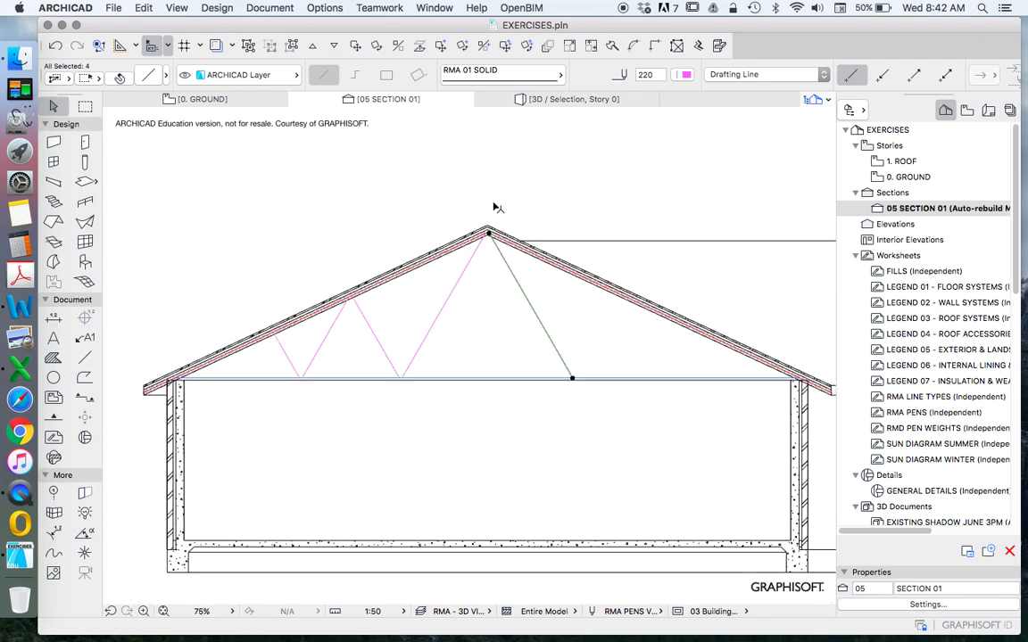
{"action": "left_click", "coordinate": [85, 358]}
{"action": "key", "text": "super+a"}
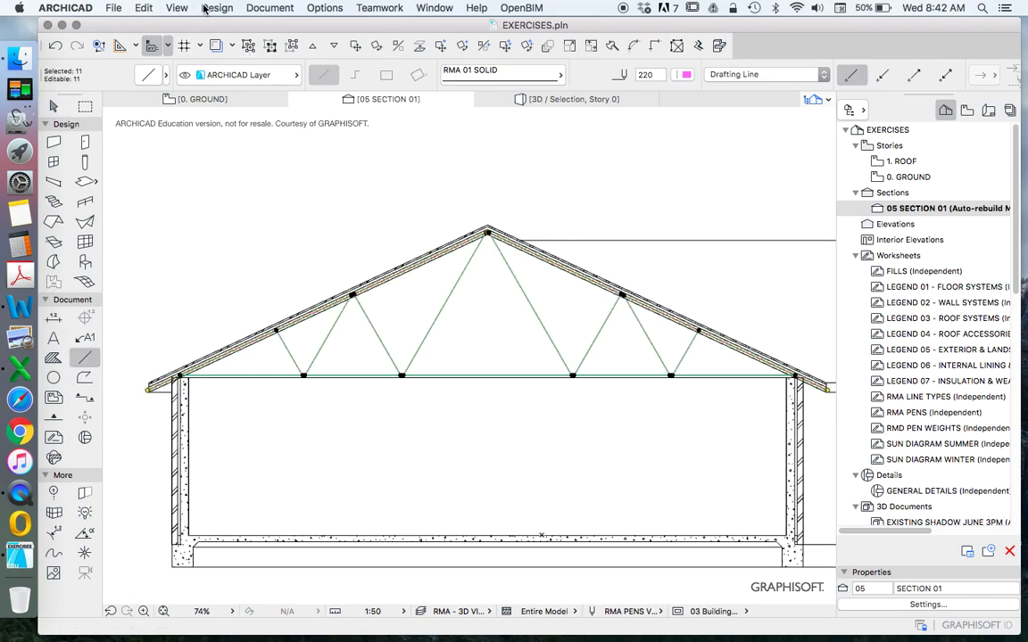
Step: Create a truss from all lines with 45 width, 90 height profiles and attribute pen 1
{"action": "left_click", "coordinate": [215, 7]}
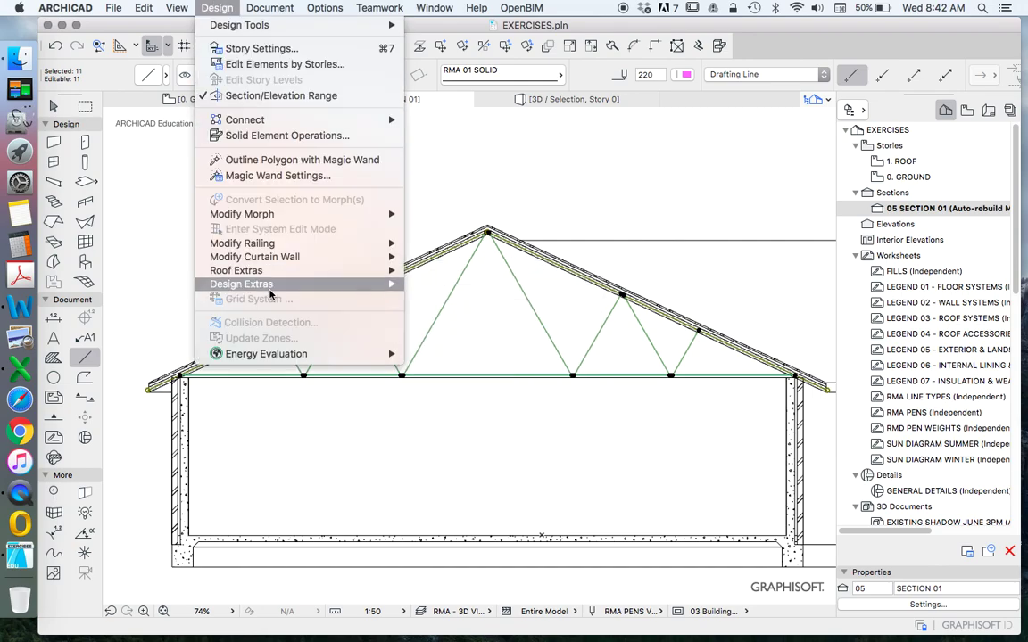
{"action": "mouse_move", "coordinate": [474, 289]}
{"action": "left_click", "coordinate": [567, 286]}
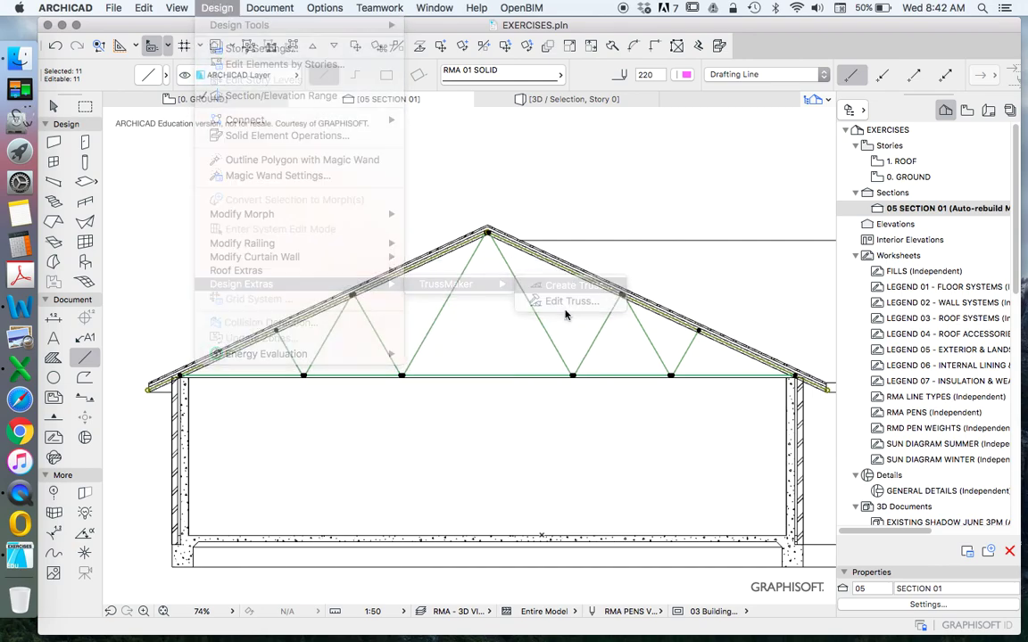
{"action": "left_click", "coordinate": [535, 142]}
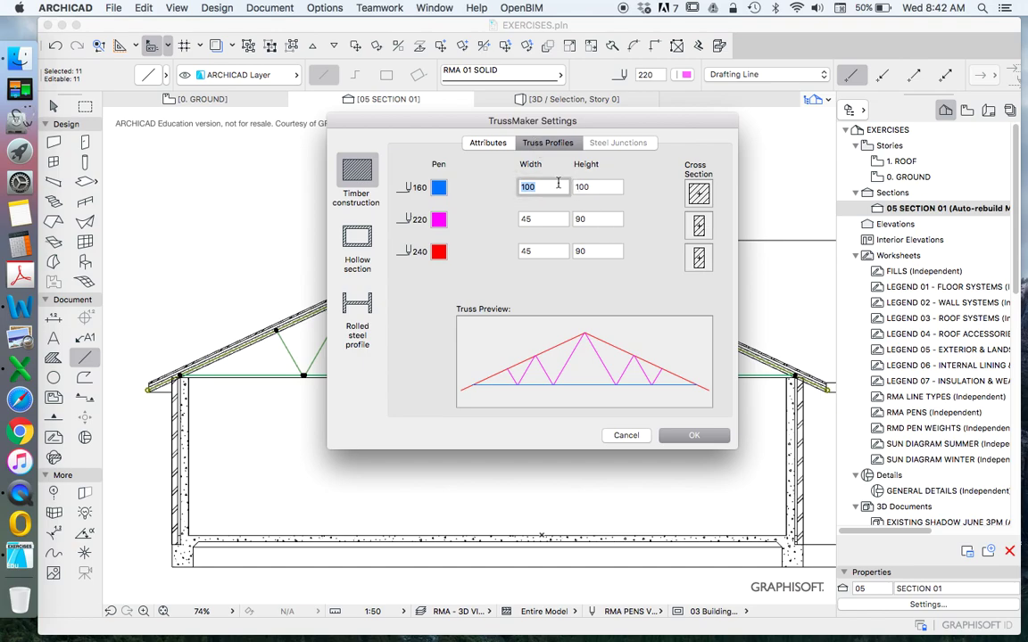
{"action": "type", "text": "45"}
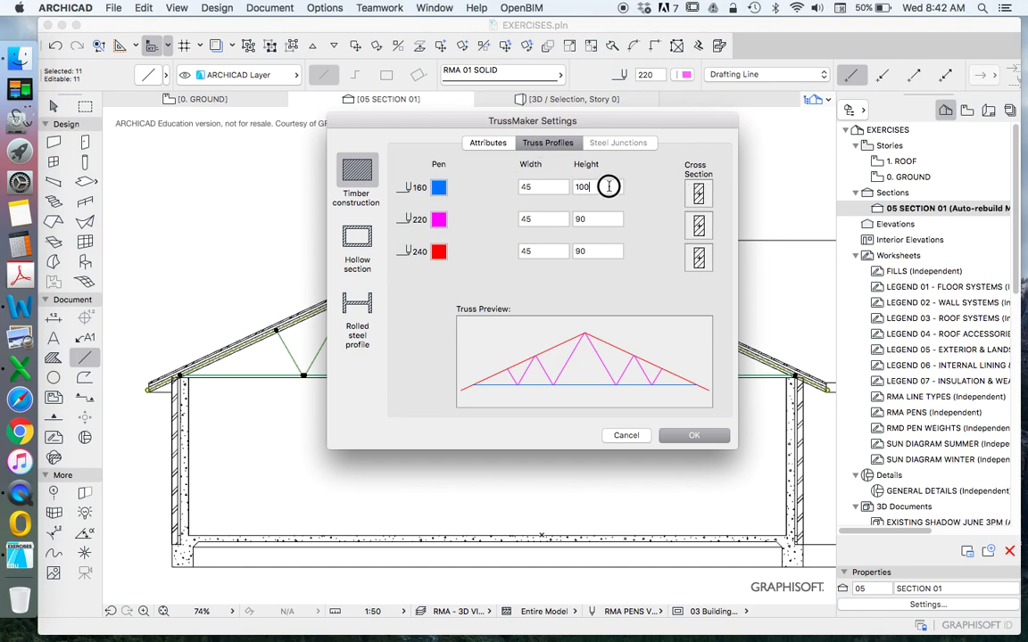
{"action": "key", "text": "Tab"}
{"action": "type", "text": "90"}
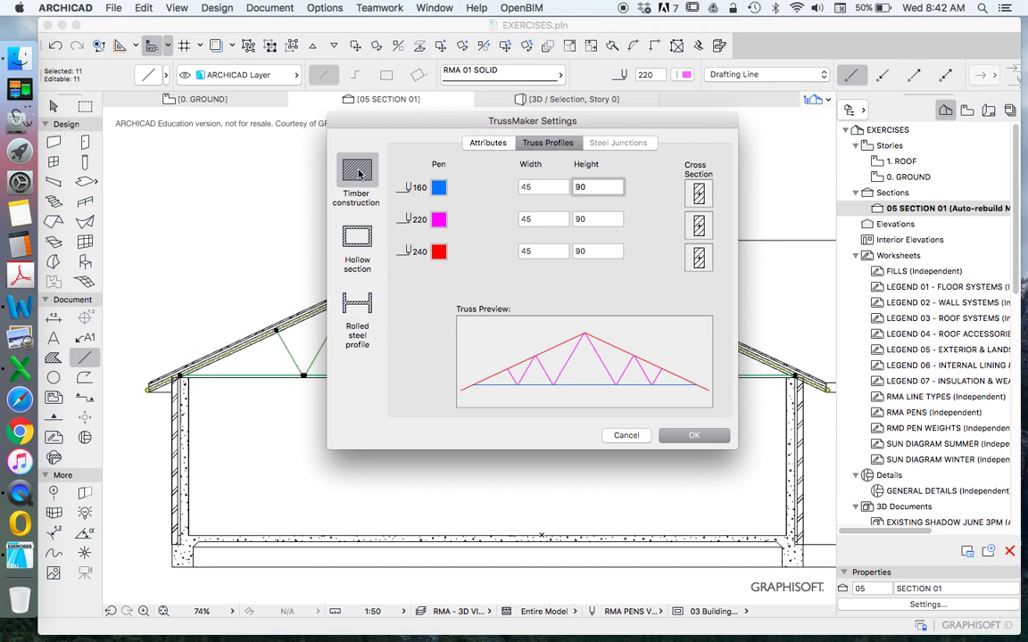
{"action": "left_click", "coordinate": [486, 143]}
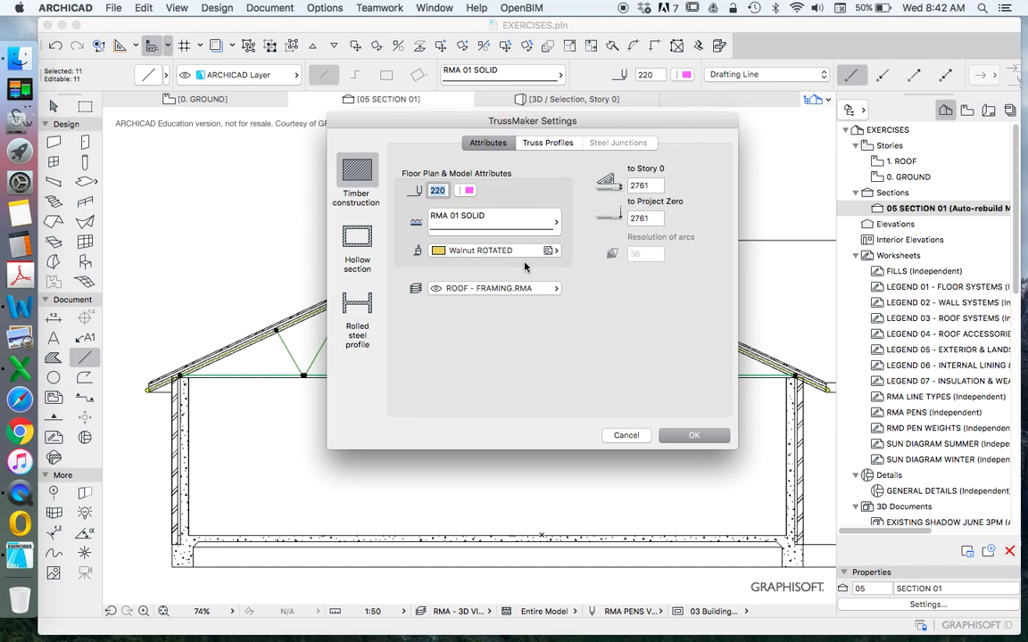
{"action": "type", "text": "1"}
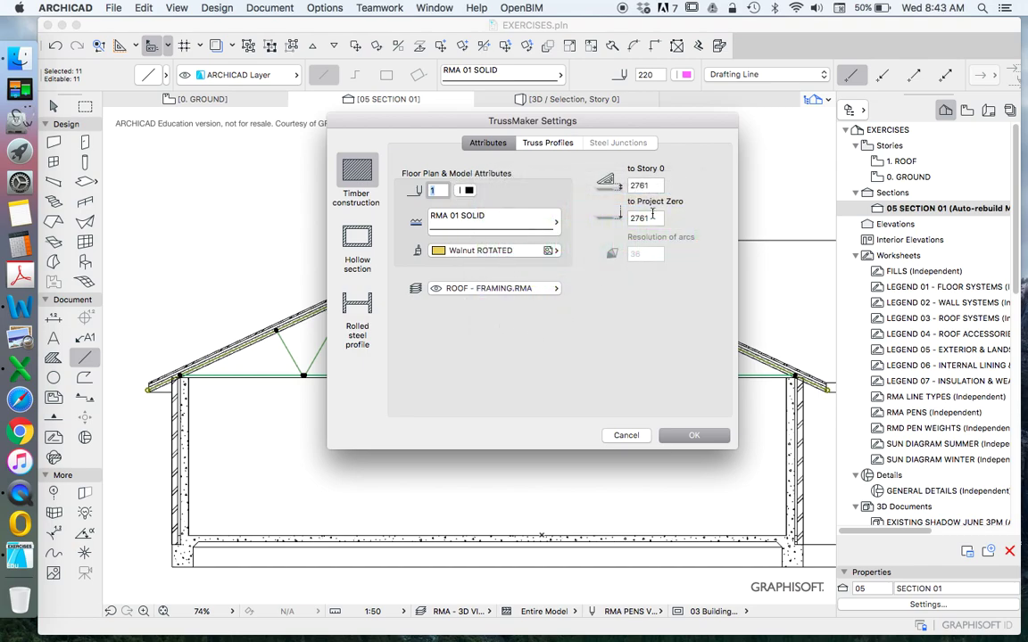
Step: Save the full truss over Truss 1.gsm, replacing the existing object, and dismiss the TrussMaker warning
{"action": "left_click", "coordinate": [700, 435]}
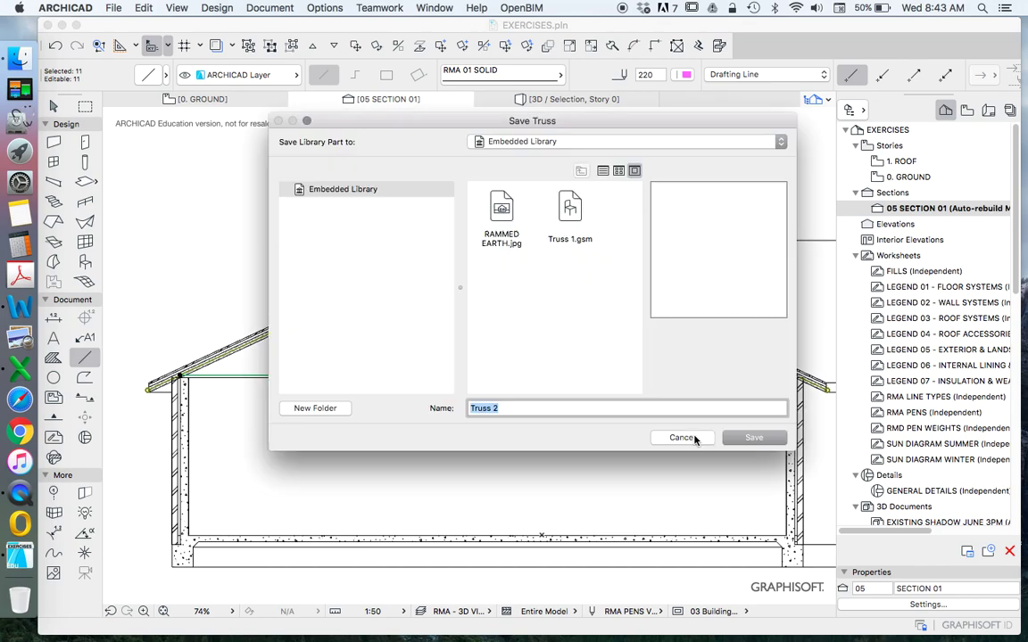
{"action": "left_click", "coordinate": [569, 206]}
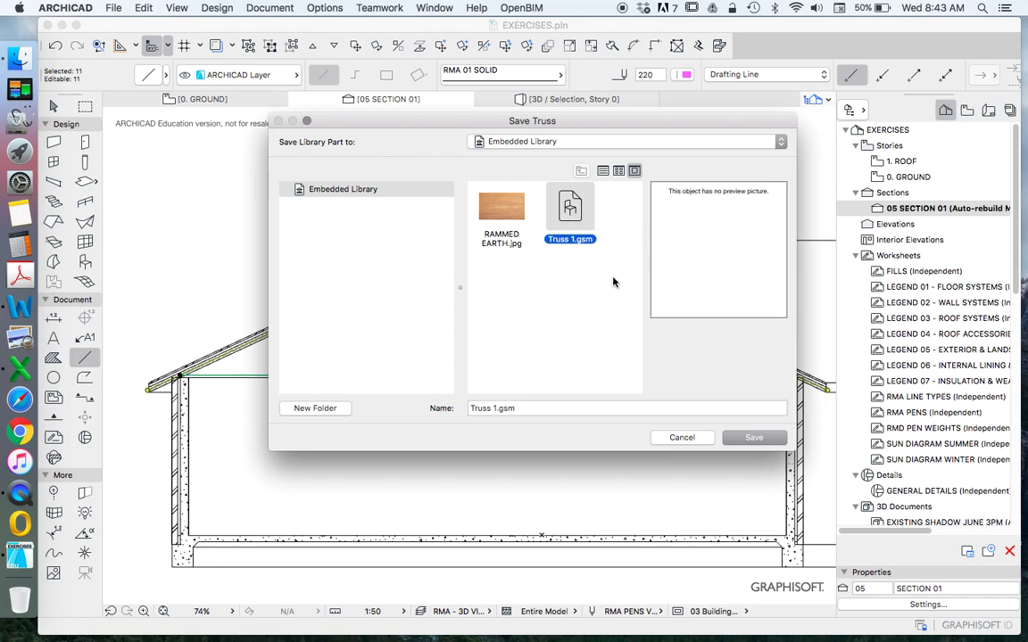
{"action": "left_click", "coordinate": [754, 437]}
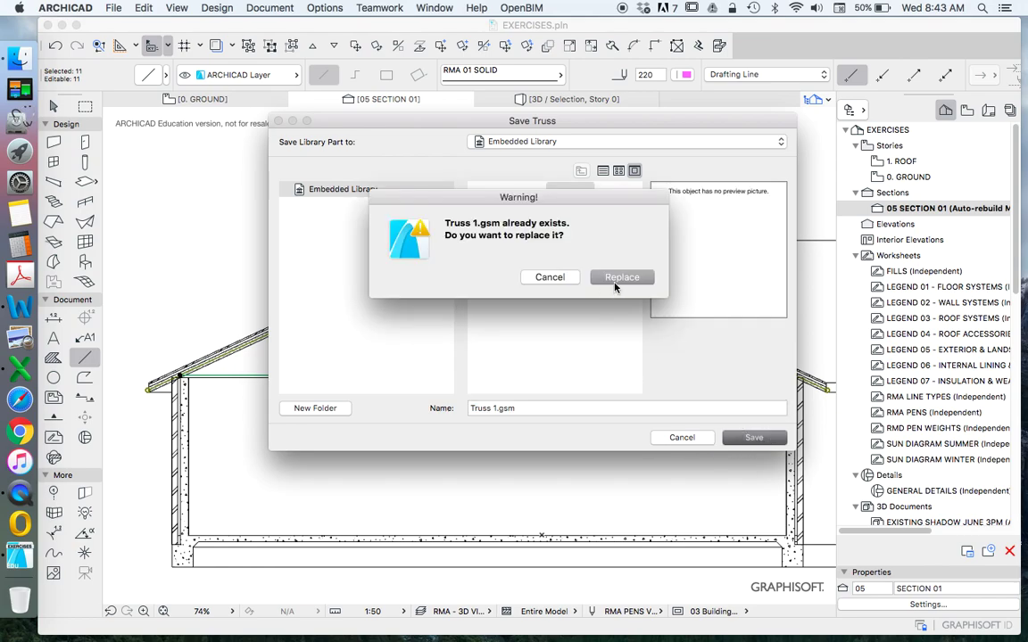
{"action": "left_click", "coordinate": [614, 283]}
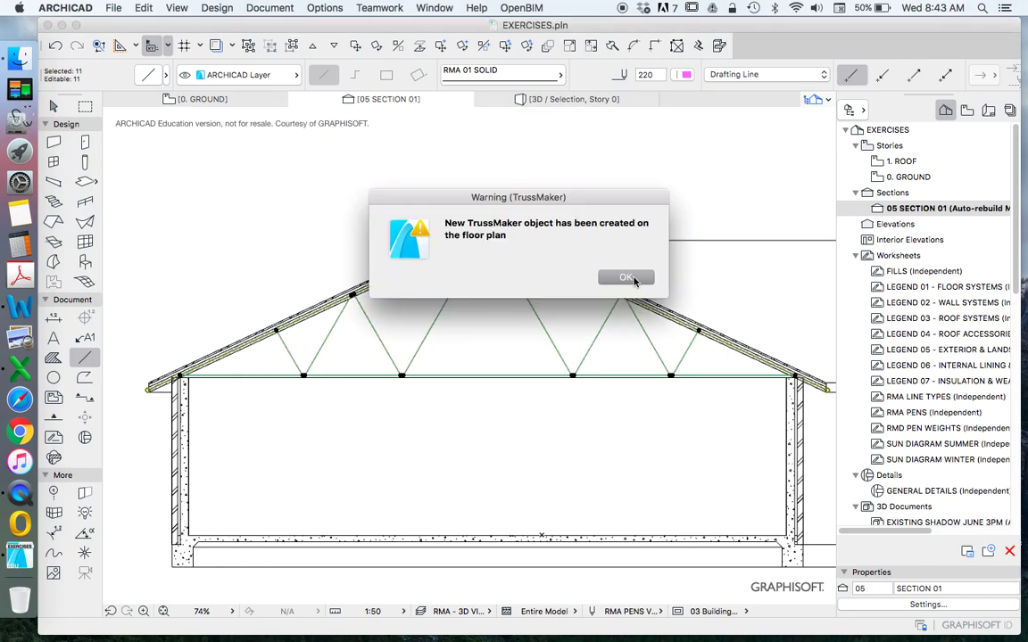
{"action": "left_click", "coordinate": [632, 283]}
{"action": "left_click", "coordinate": [620, 180]}
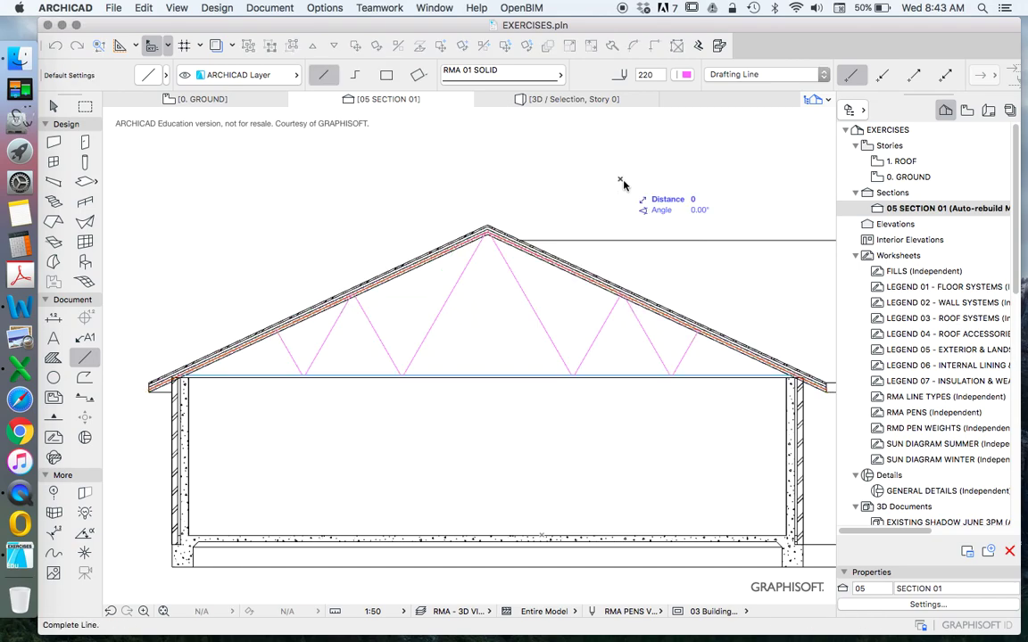
Step: Cancel the stray line and switch to the 0. GROUND floor plan
{"action": "key", "text": "Escape"}
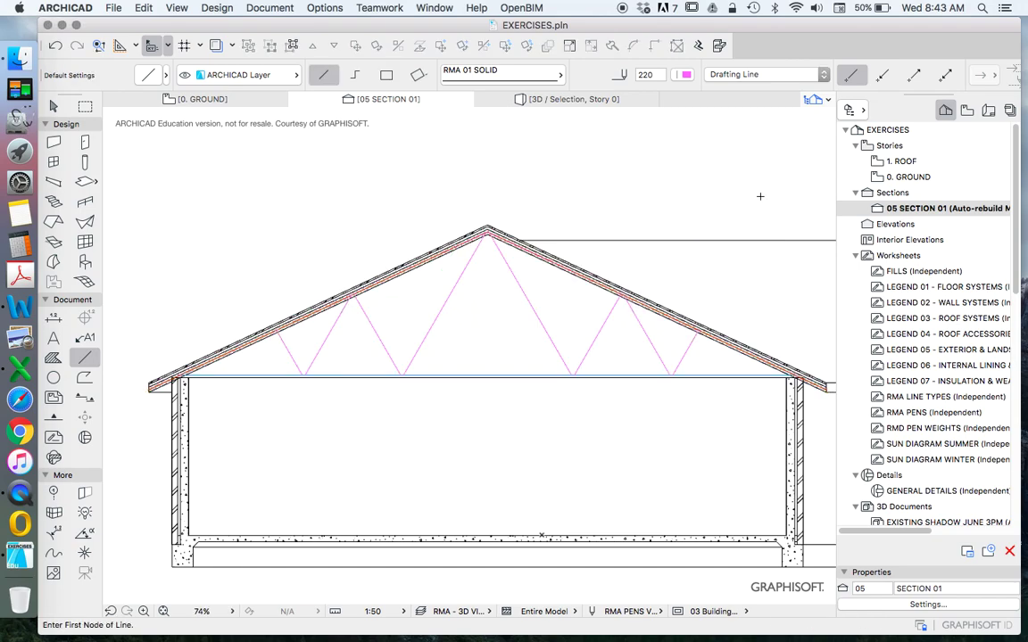
{"action": "key", "text": "Escape"}
{"action": "double_click", "coordinate": [909, 177]}
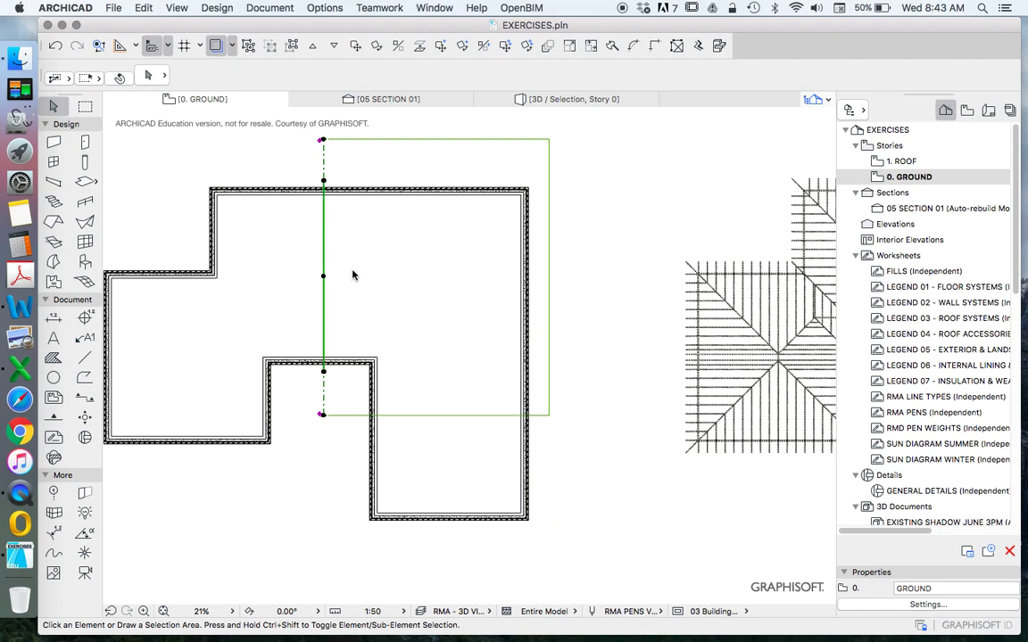
Step: Select the gable section line crossing the house and zoom in to check the truss placement
{"action": "left_click", "coordinate": [352, 275]}
{"action": "scroll", "coordinate": [325, 184], "scroll_direction": "up", "scroll_amount": 5}
{"action": "left_click", "coordinate": [311, 197]}
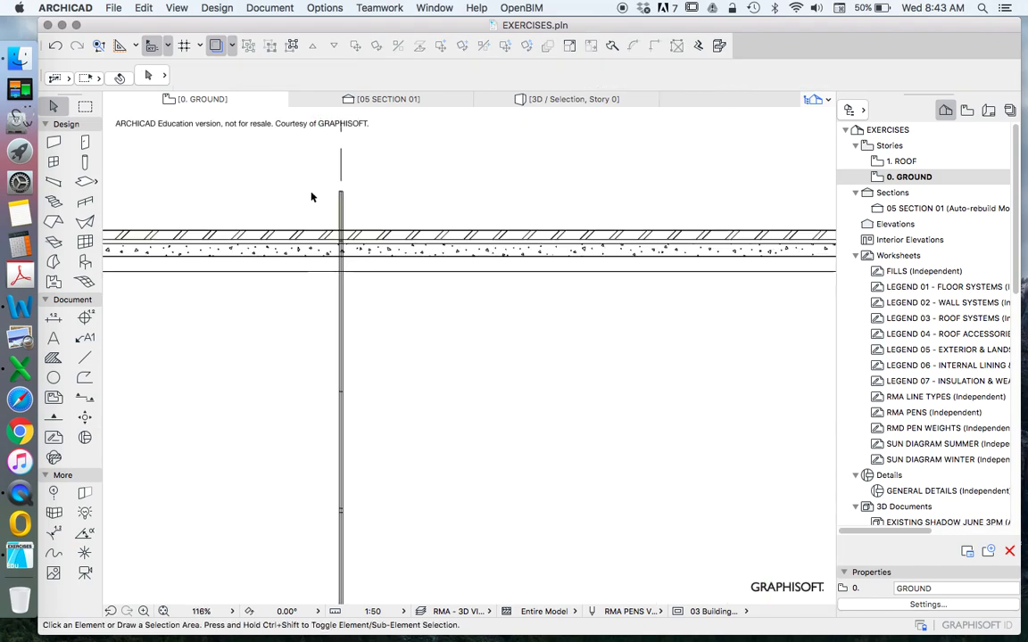
{"action": "scroll", "coordinate": [424, 206], "scroll_direction": "up", "scroll_amount": 4}
{"action": "left_click", "coordinate": [419, 202]}
{"action": "scroll", "coordinate": [470, 236], "scroll_direction": "down", "scroll_amount": 8}
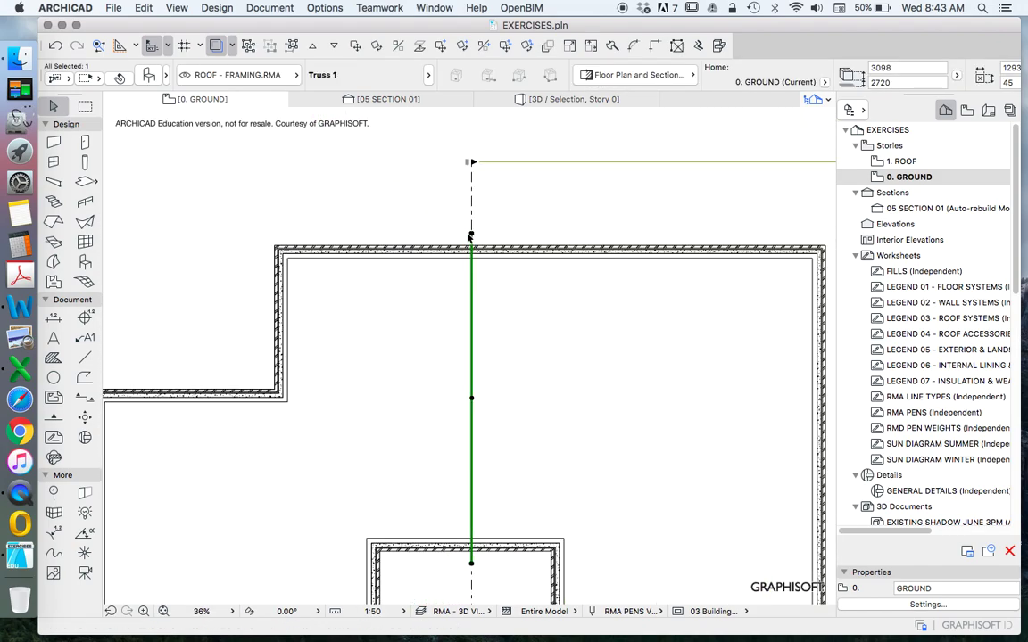
{"action": "scroll", "coordinate": [470, 237], "scroll_direction": "down", "scroll_amount": 8}
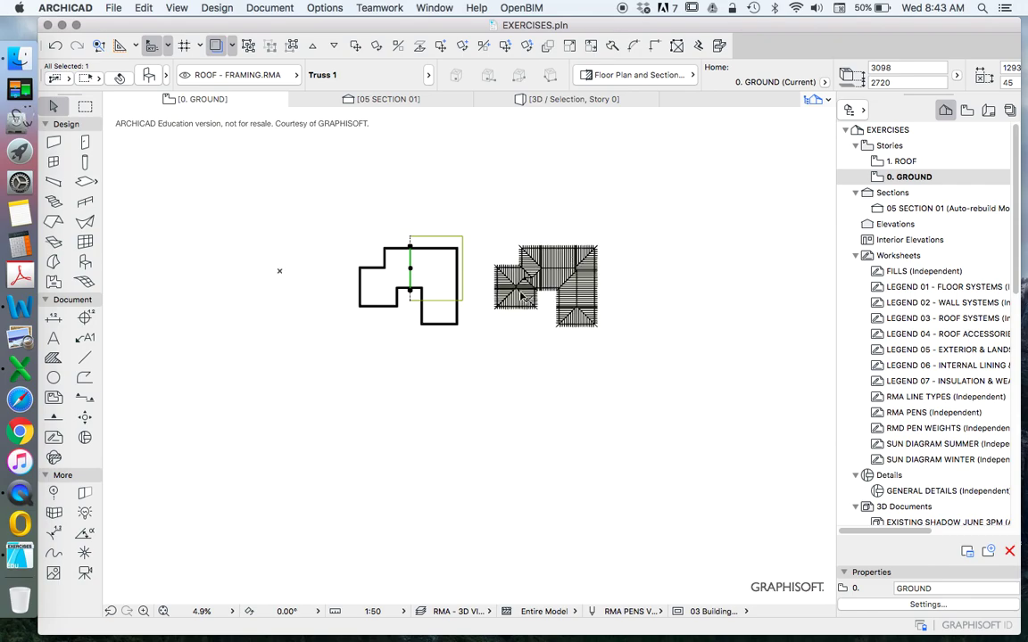
{"action": "scroll", "coordinate": [430, 269], "scroll_direction": "up", "scroll_amount": 3}
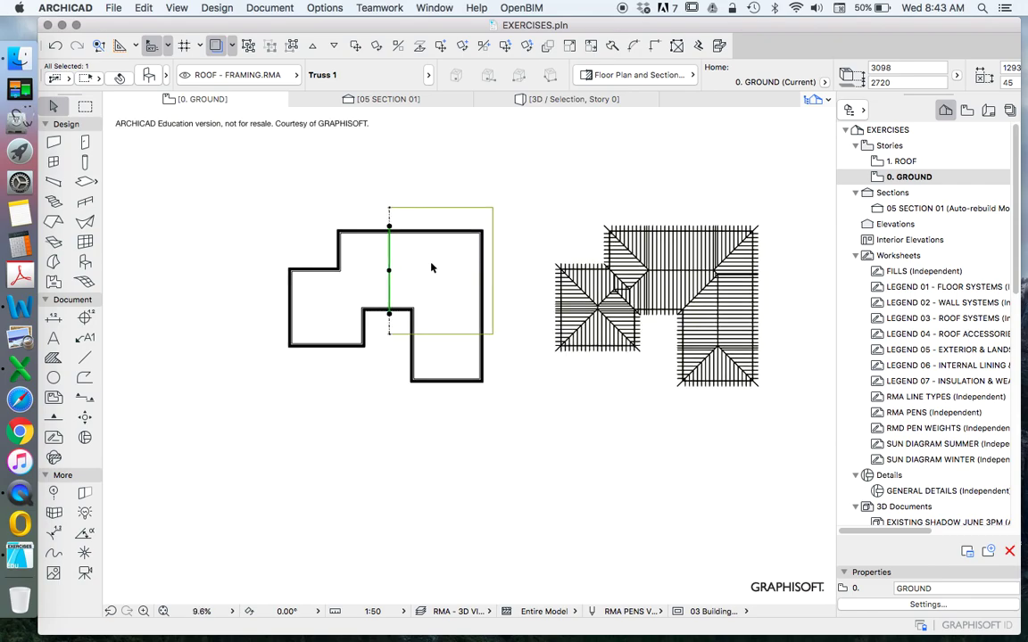
{"action": "scroll", "coordinate": [361, 200], "scroll_direction": "up", "scroll_amount": 1}
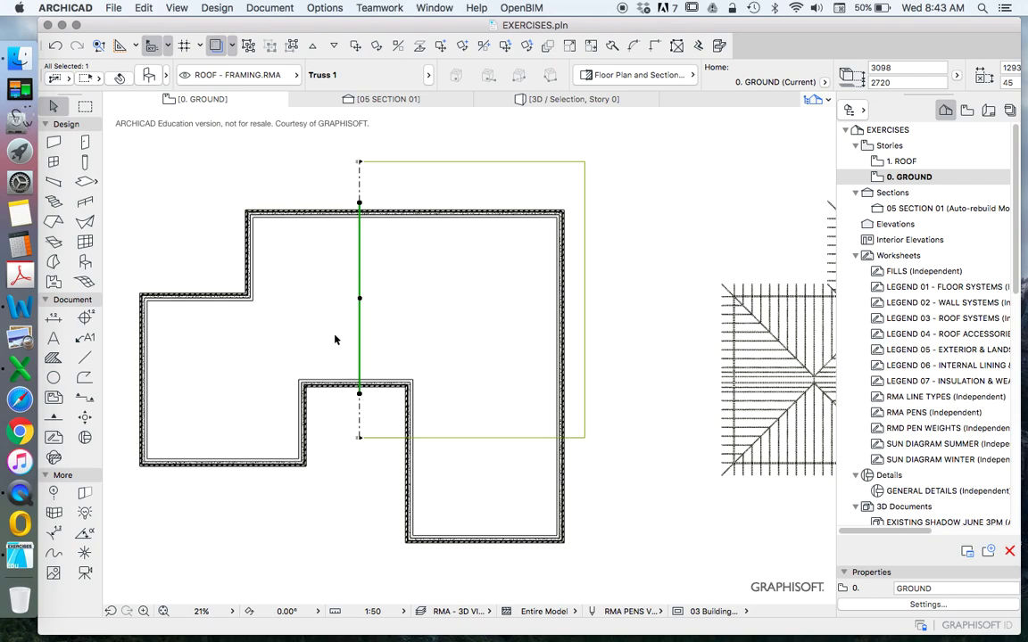
{"action": "scroll", "coordinate": [334, 339], "scroll_direction": "down", "scroll_amount": 1}
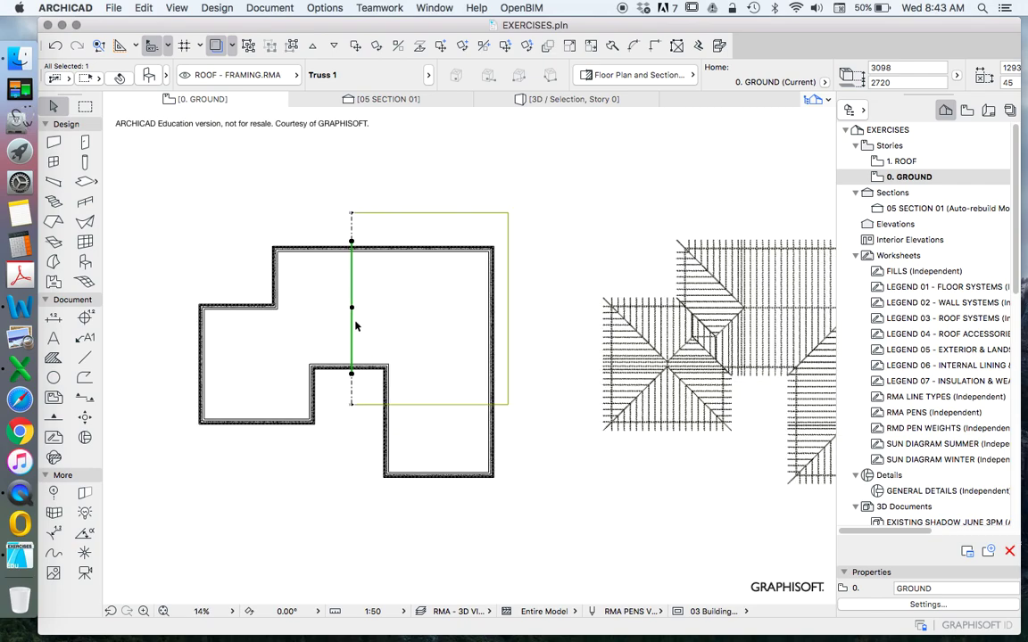
{"action": "scroll", "coordinate": [348, 328], "scroll_direction": "down", "scroll_amount": 1}
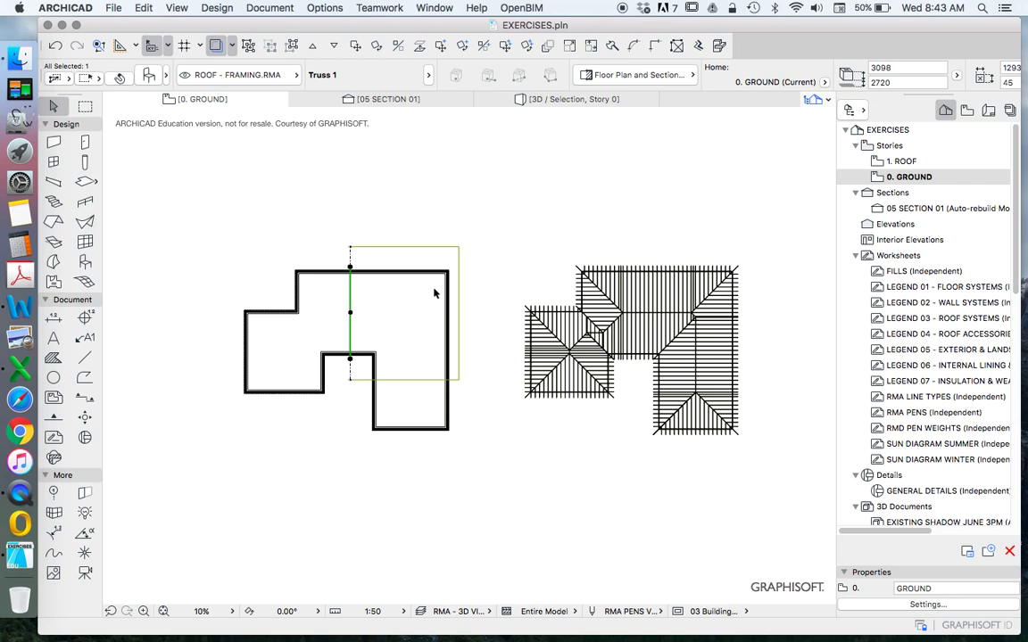
{"action": "scroll", "coordinate": [414, 305], "scroll_direction": "up", "scroll_amount": 1}
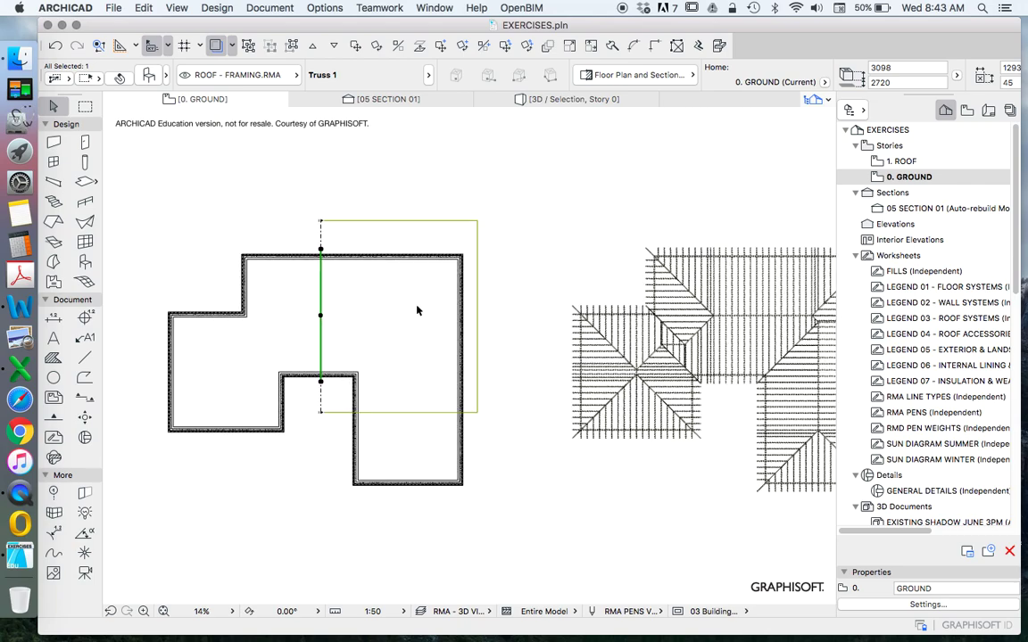
{"action": "scroll", "coordinate": [416, 311], "scroll_direction": "down", "scroll_amount": 1}
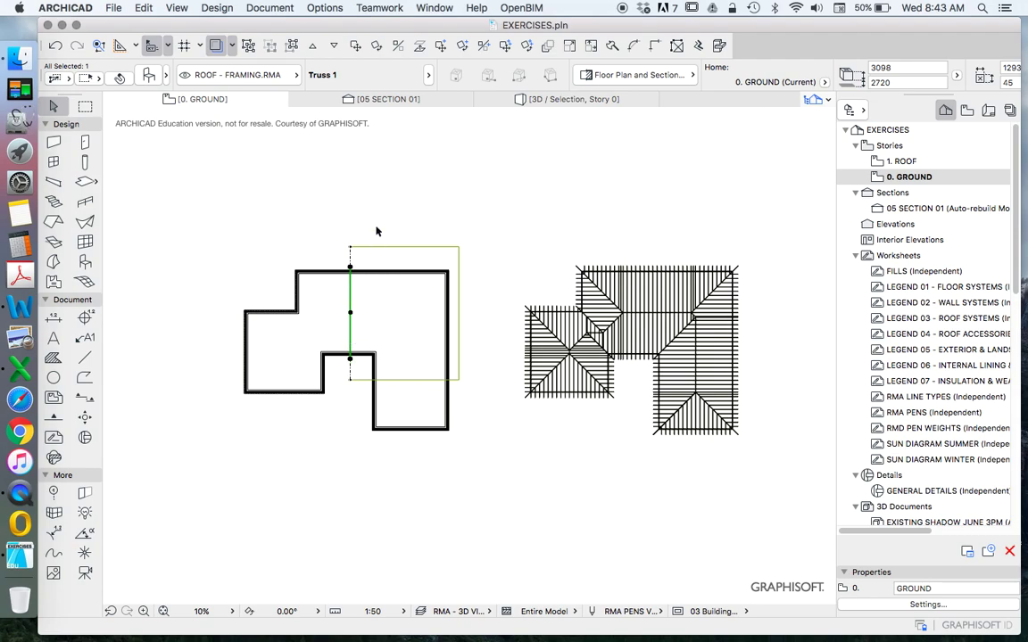
{"action": "scroll", "coordinate": [350, 248], "scroll_direction": "up", "scroll_amount": 3}
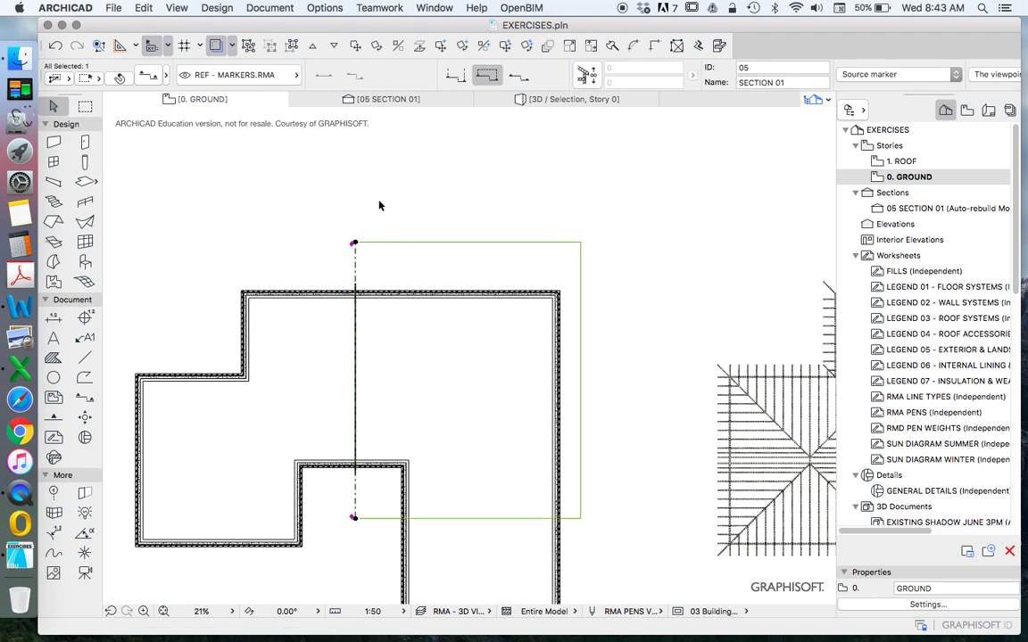
Step: Open 05 SECTION 01 from the section marker with current view settings
{"action": "right_click", "coordinate": [378, 206]}
{"action": "left_click", "coordinate": [402, 227]}
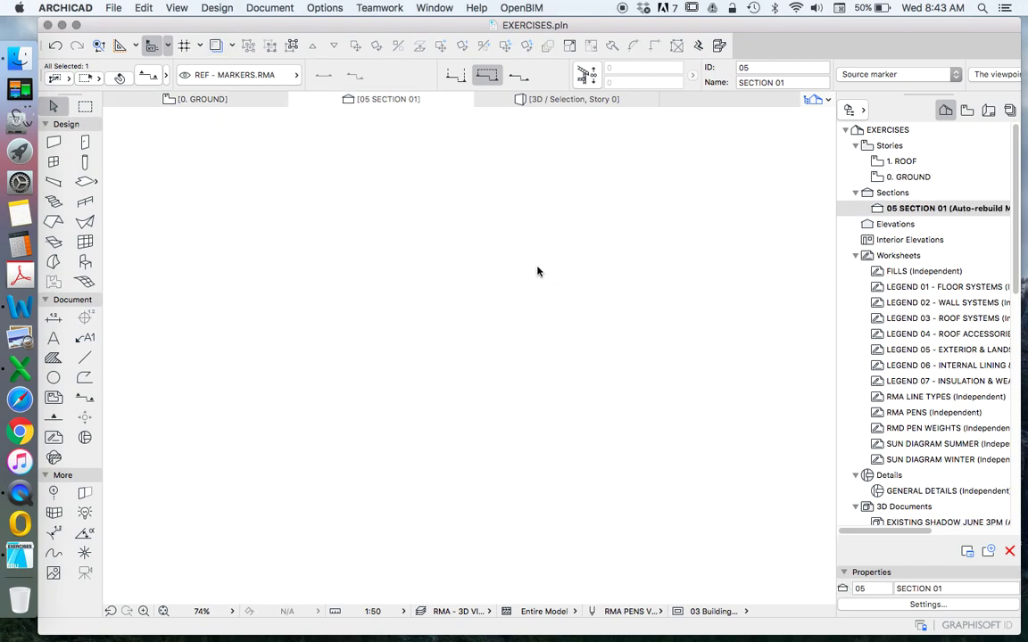
{"action": "scroll", "coordinate": [413, 386], "scroll_direction": "up", "scroll_amount": 5}
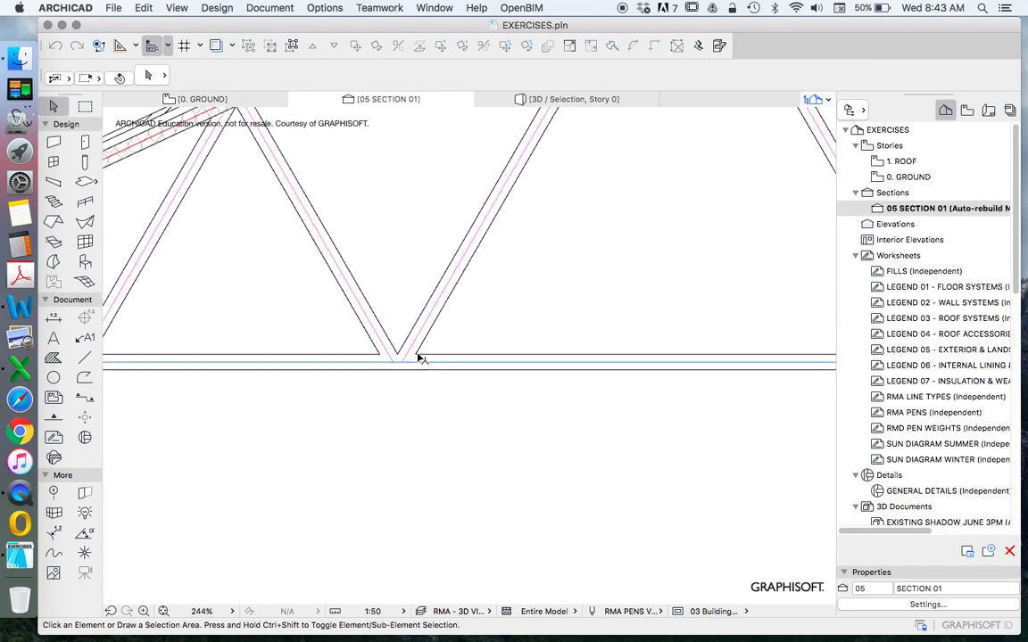
Step: Select Truss 1 and zoom around its chords and eaves under the roof slope
{"action": "left_click", "coordinate": [424, 334]}
{"action": "scroll", "coordinate": [424, 334], "scroll_direction": "down", "scroll_amount": 2}
{"action": "scroll", "coordinate": [454, 369], "scroll_direction": "down", "scroll_amount": 5}
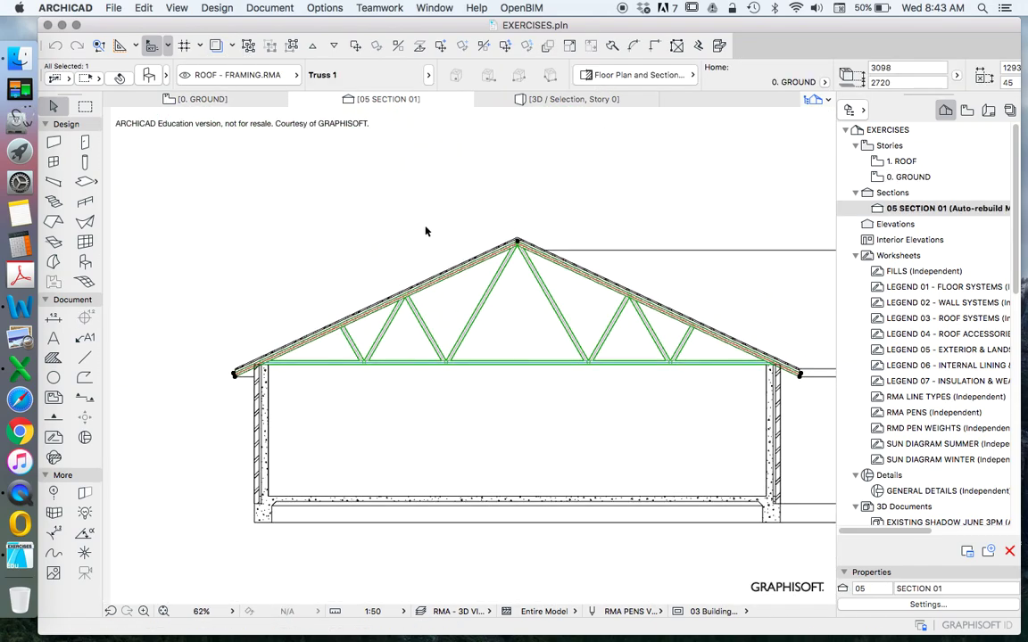
{"action": "scroll", "coordinate": [709, 352], "scroll_direction": "up", "scroll_amount": 5}
{"action": "scroll", "coordinate": [700, 319], "scroll_direction": "up", "scroll_amount": 3}
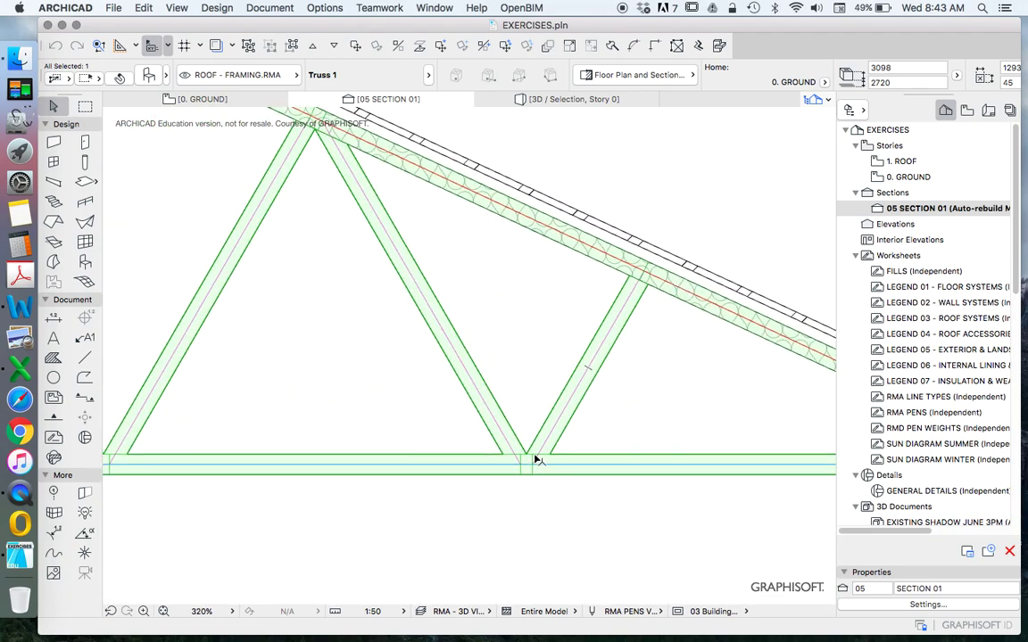
{"action": "scroll", "coordinate": [537, 459], "scroll_direction": "down", "scroll_amount": 2}
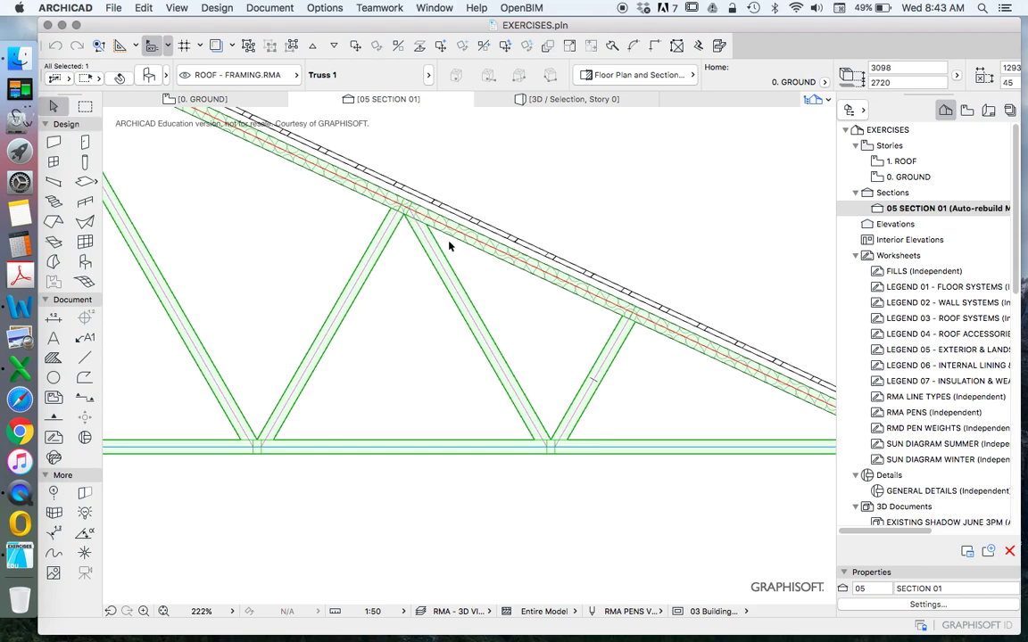
{"action": "scroll", "coordinate": [454, 259], "scroll_direction": "down", "scroll_amount": 5}
{"action": "scroll", "coordinate": [650, 346], "scroll_direction": "up", "scroll_amount": 3}
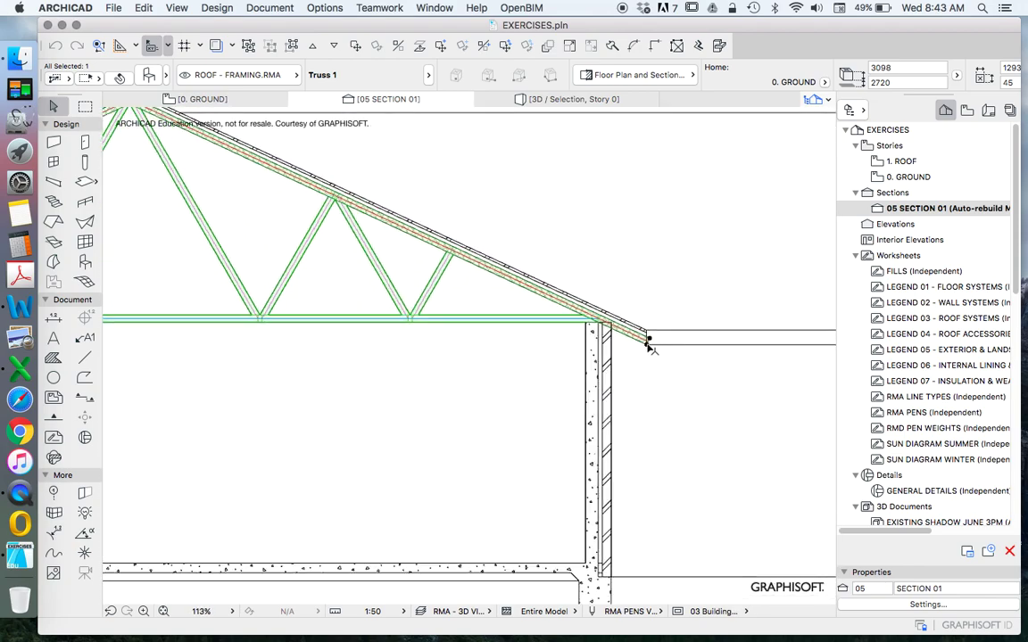
{"action": "scroll", "coordinate": [649, 346], "scroll_direction": "up", "scroll_amount": 4}
{"action": "scroll", "coordinate": [672, 338], "scroll_direction": "up", "scroll_amount": 2}
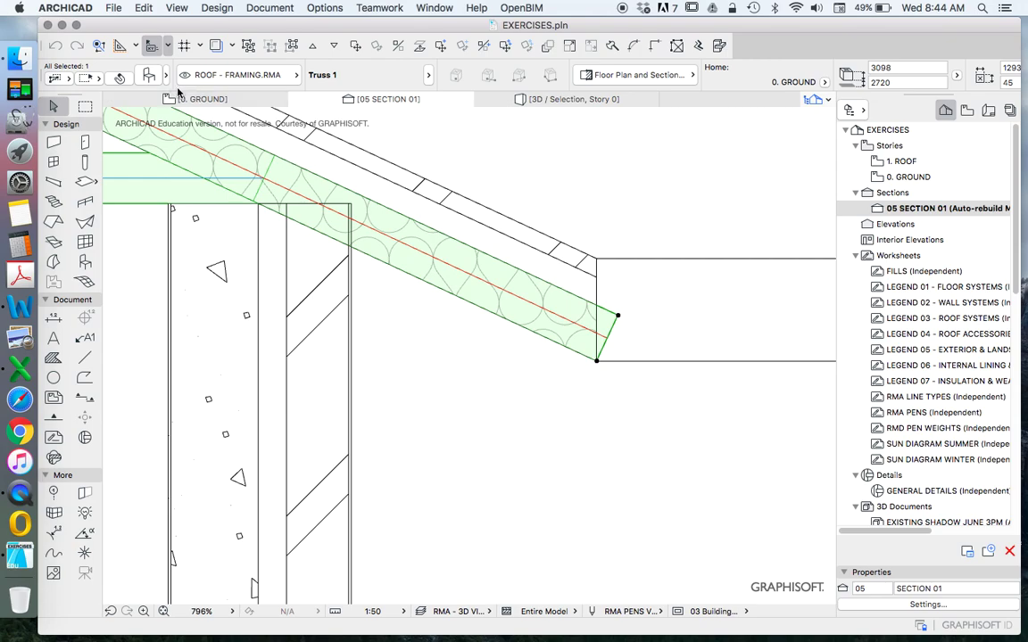
{"action": "left_click", "coordinate": [150, 77]}
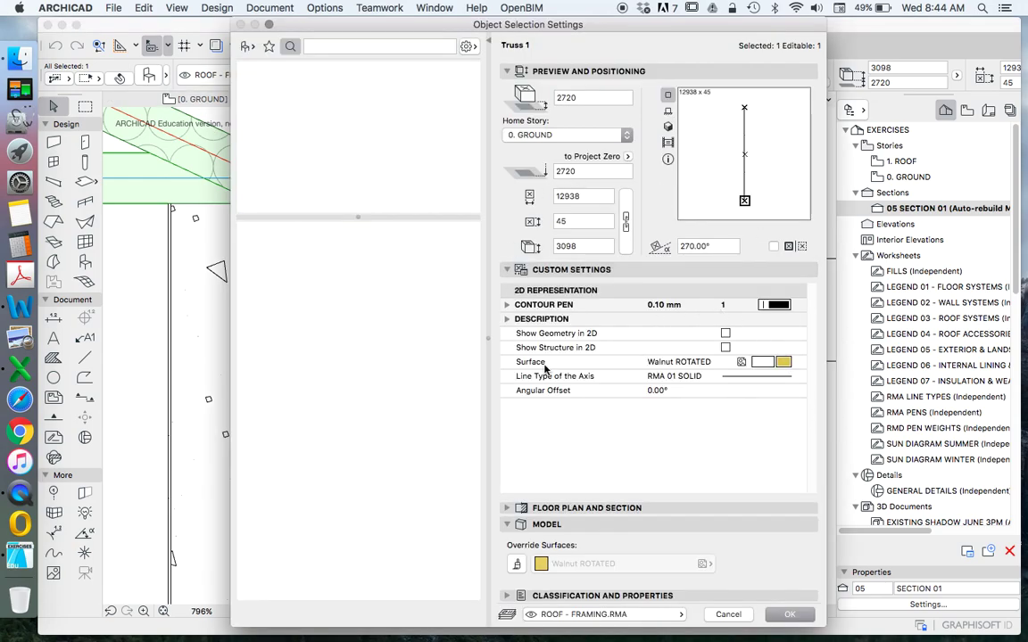
{"action": "key", "text": "Return"}
{"action": "scroll", "coordinate": [627, 338], "scroll_direction": "down", "scroll_amount": 5}
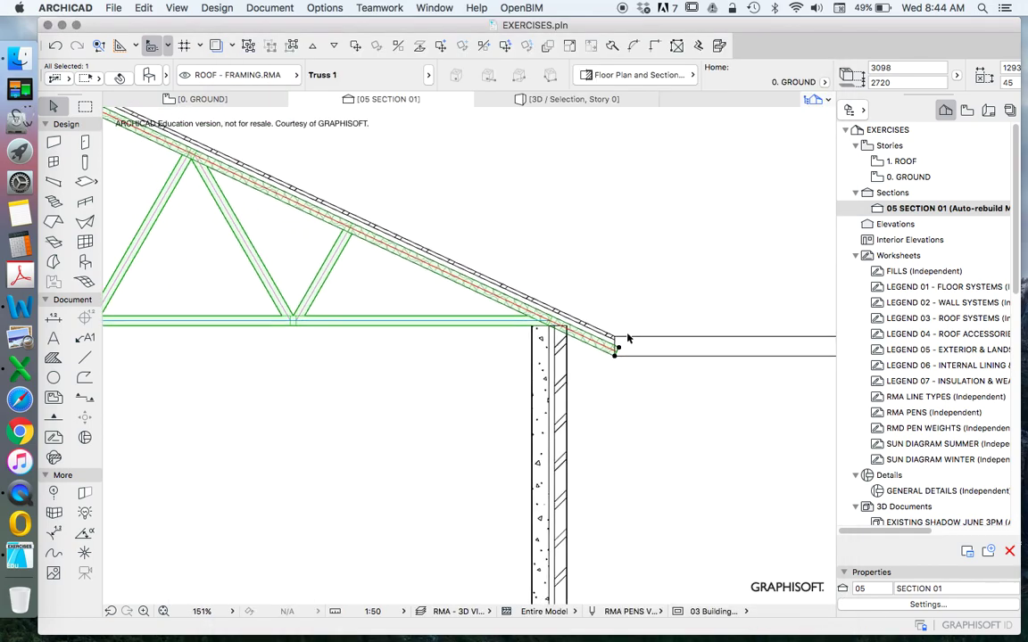
{"action": "scroll", "coordinate": [627, 338], "scroll_direction": "down", "scroll_amount": 3}
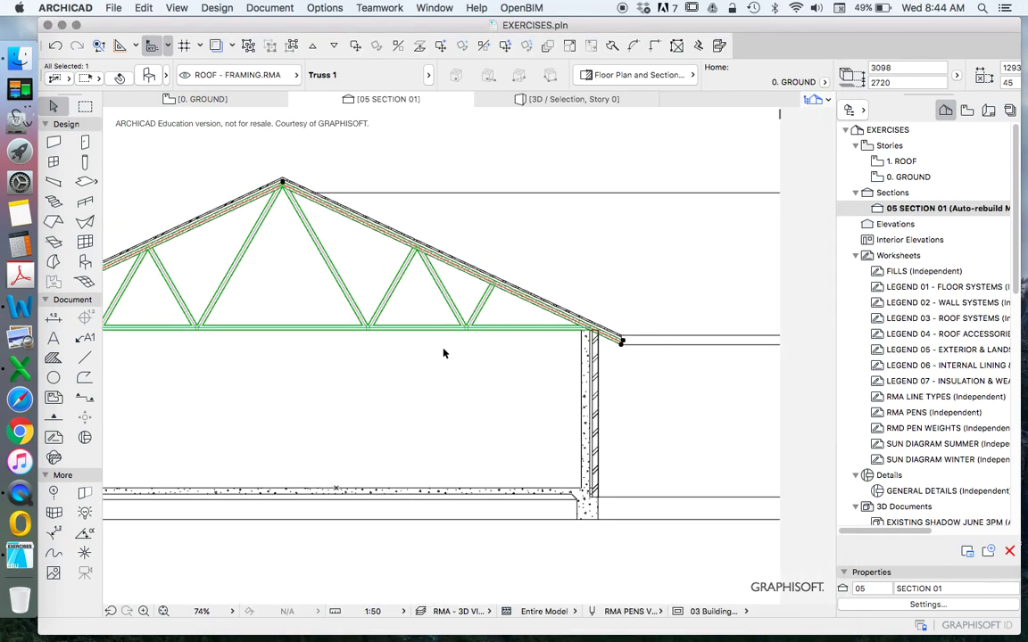
{"action": "scroll", "coordinate": [622, 353], "scroll_direction": "up", "scroll_amount": 3}
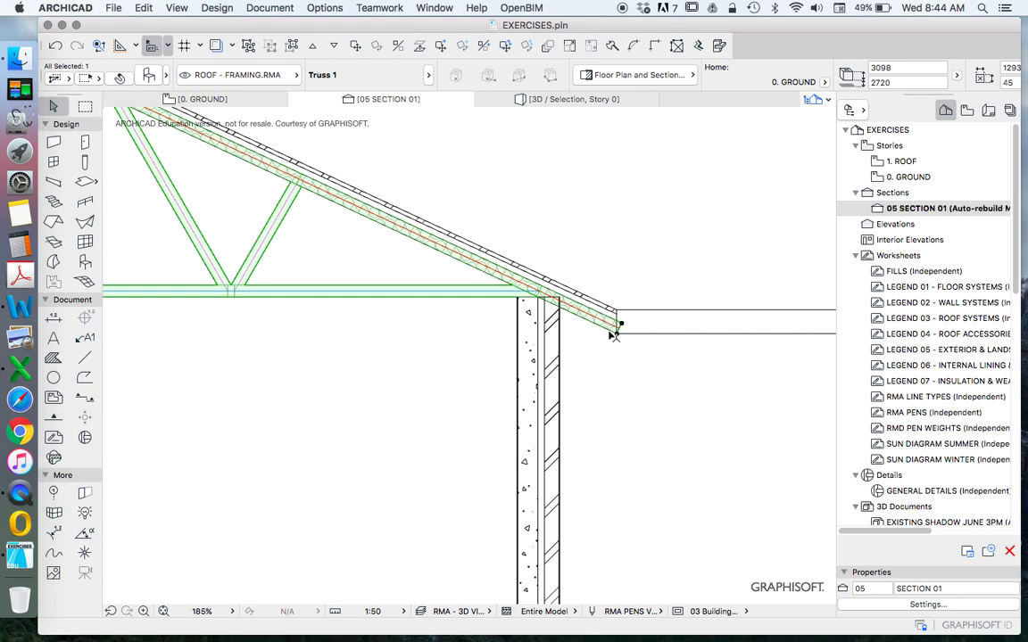
{"action": "scroll", "coordinate": [621, 352], "scroll_direction": "down", "scroll_amount": 5}
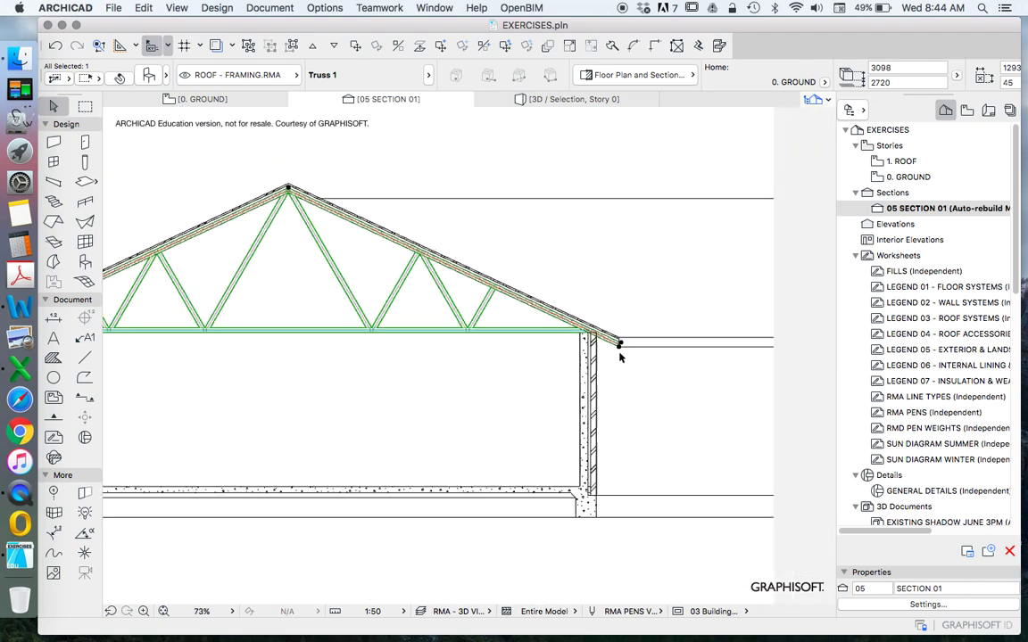
{"action": "scroll", "coordinate": [364, 353], "scroll_direction": "up", "scroll_amount": 2}
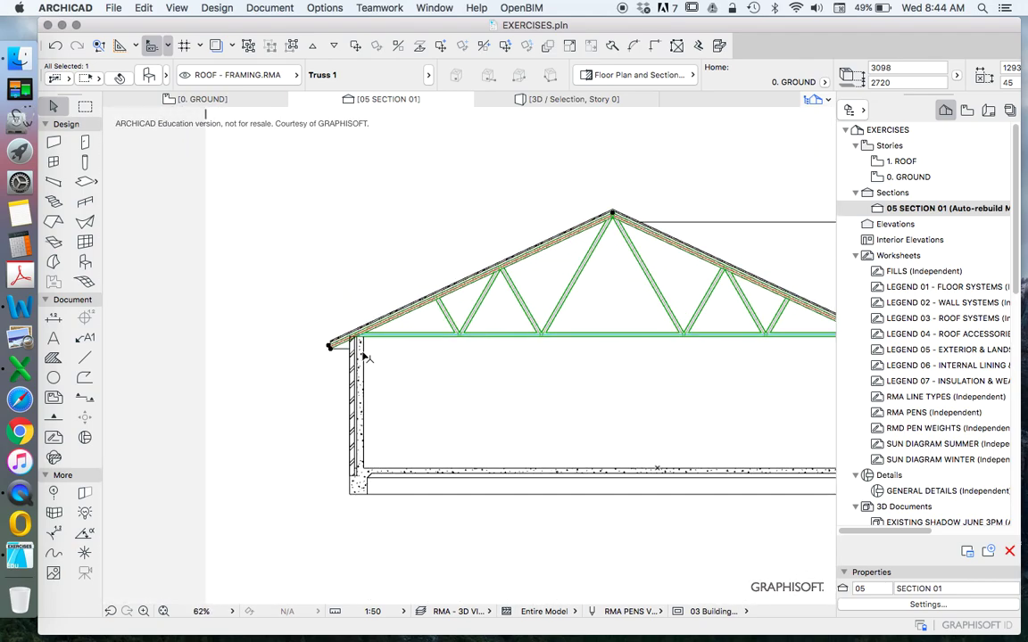
{"action": "scroll", "coordinate": [357, 349], "scroll_direction": "down", "scroll_amount": 3}
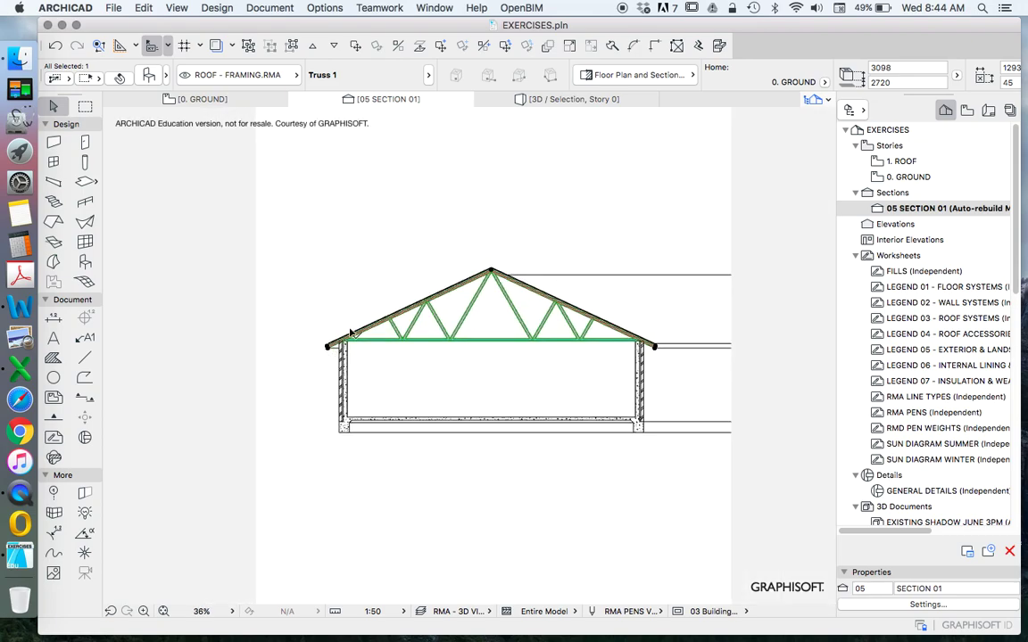
Step: Show Truss 1 alone in 3D, orbit to a side-on view, then return to 0. GROUND
{"action": "right_click", "coordinate": [397, 238]}
{"action": "left_click", "coordinate": [546, 481]}
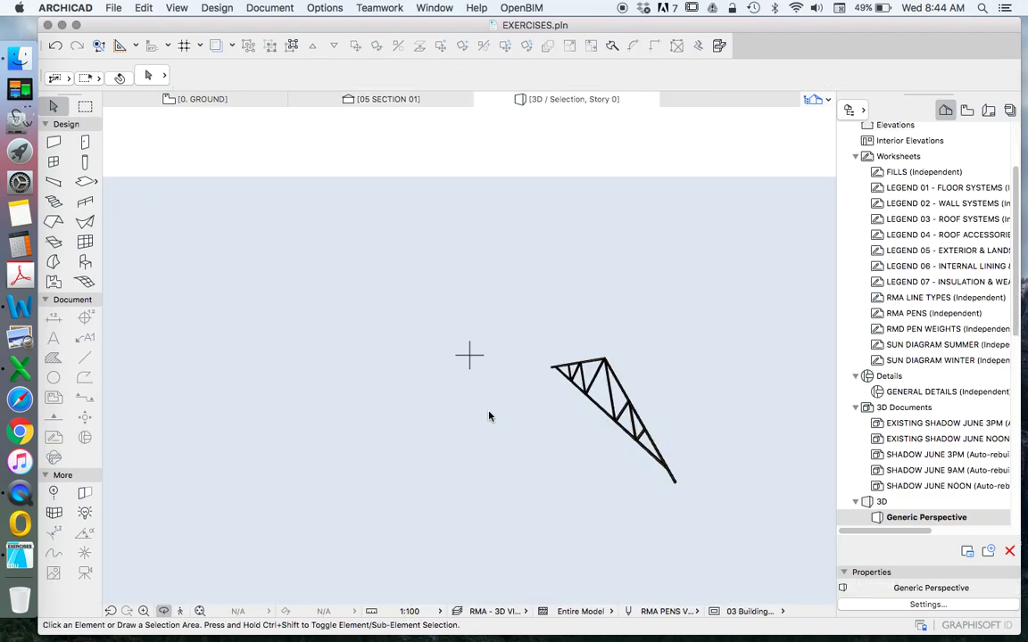
{"action": "middle_click_drag", "start_coordinate": [488, 416], "coordinate": [724, 436], "text": "shift"}
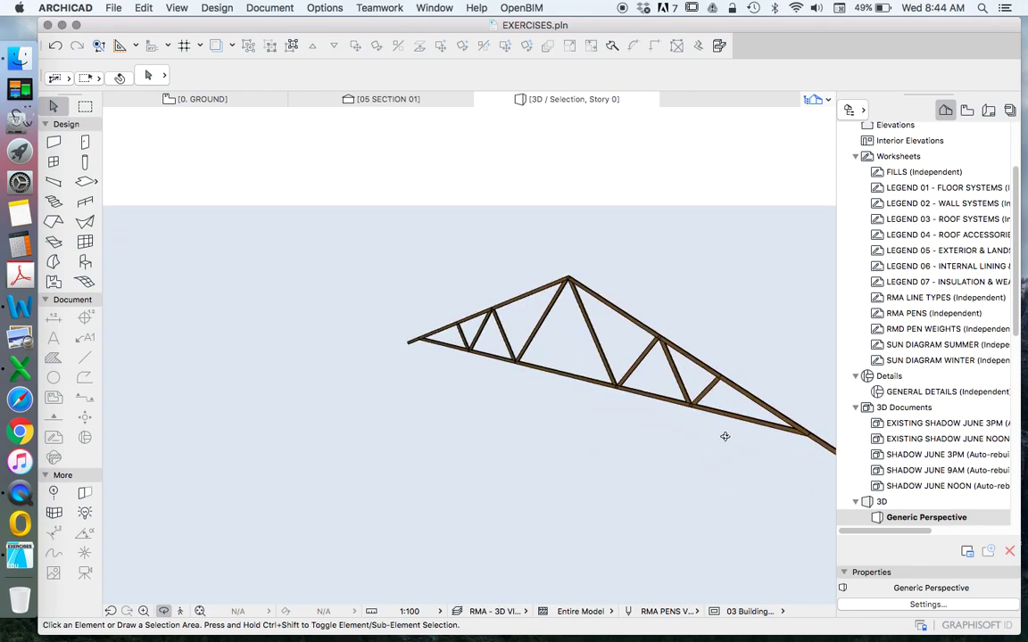
{"action": "scroll", "coordinate": [654, 337], "scroll_direction": "up", "scroll_amount": 5}
{"action": "scroll", "coordinate": [539, 323], "scroll_direction": "down", "scroll_amount": 3}
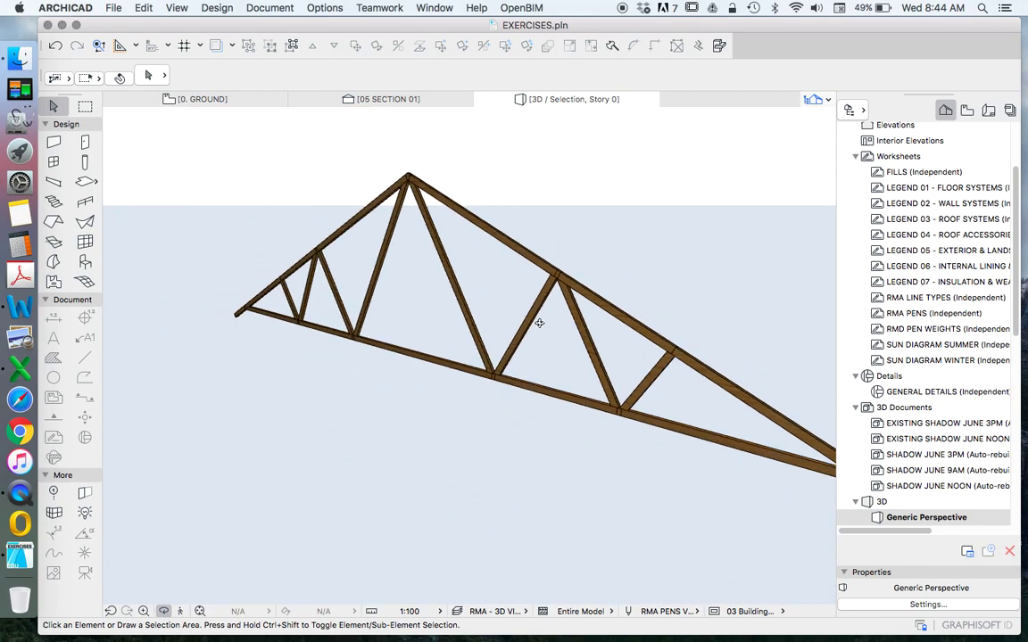
{"action": "scroll", "coordinate": [443, 349], "scroll_direction": "down", "scroll_amount": 3}
{"action": "middle_click_drag", "start_coordinate": [443, 348], "coordinate": [422, 320], "text": "shift"}
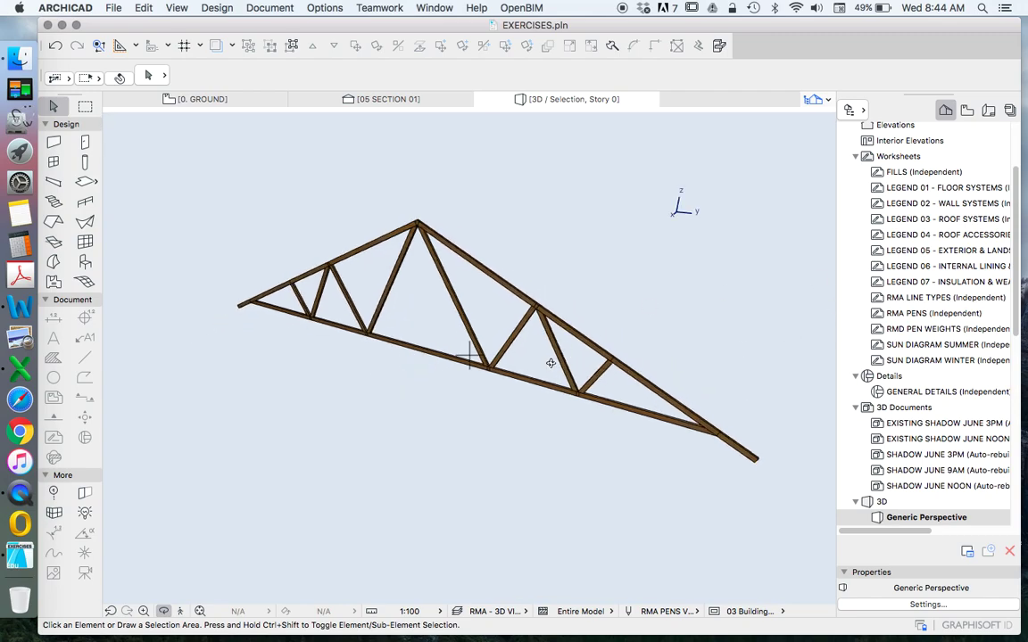
{"action": "scroll", "coordinate": [1002, 355], "scroll_direction": "up", "scroll_amount": 5}
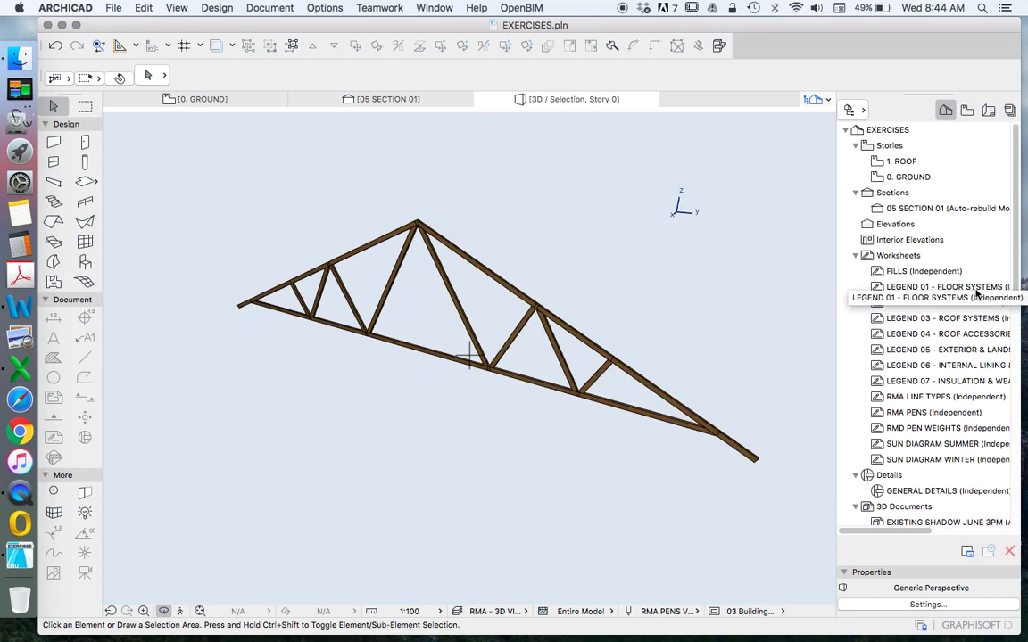
{"action": "left_click", "coordinate": [891, 178]}
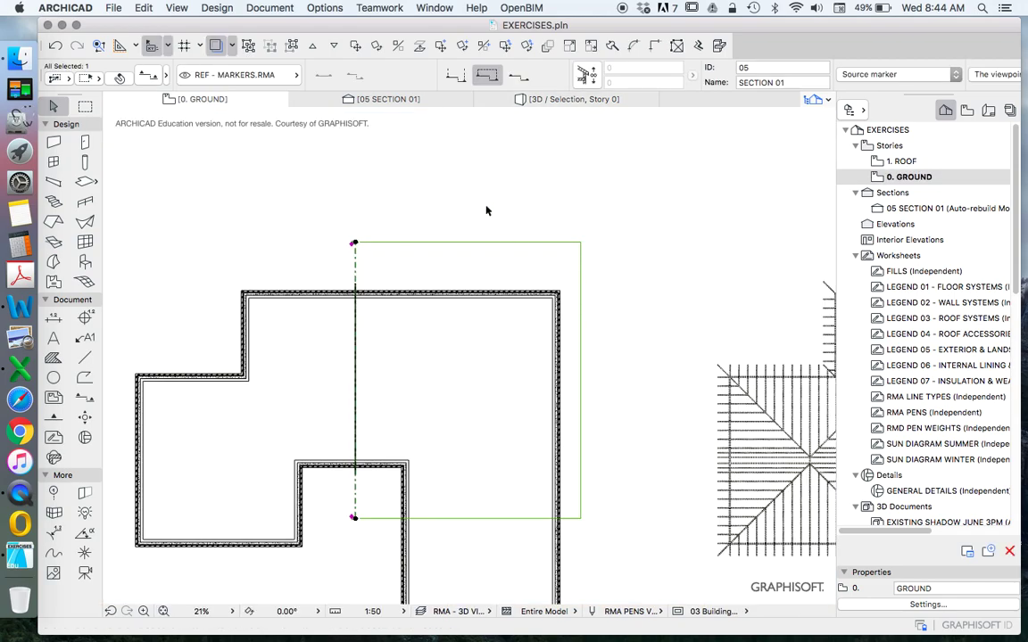
Step: Clear the plan selection and switch to 05 SECTION 01 with the truss deselected
{"action": "left_click", "coordinate": [486, 211]}
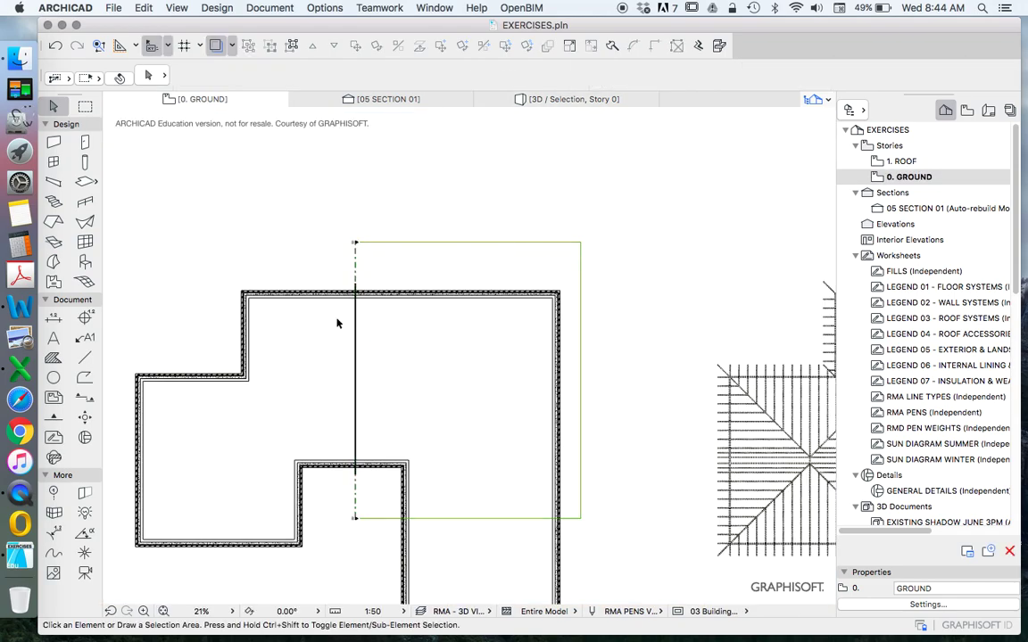
{"action": "left_click", "coordinate": [913, 208]}
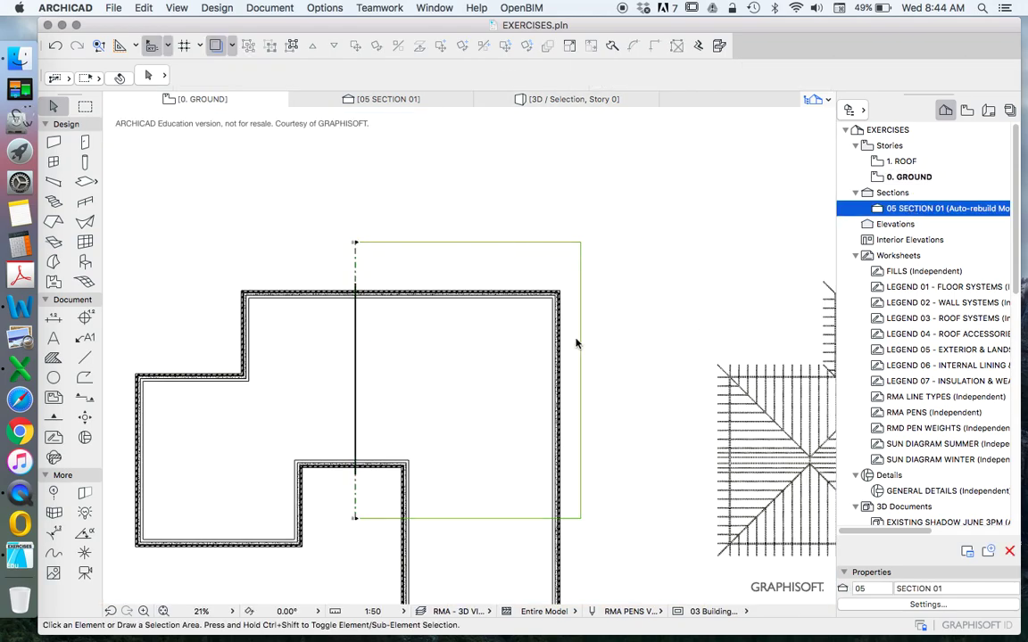
{"action": "left_click", "coordinate": [371, 291]}
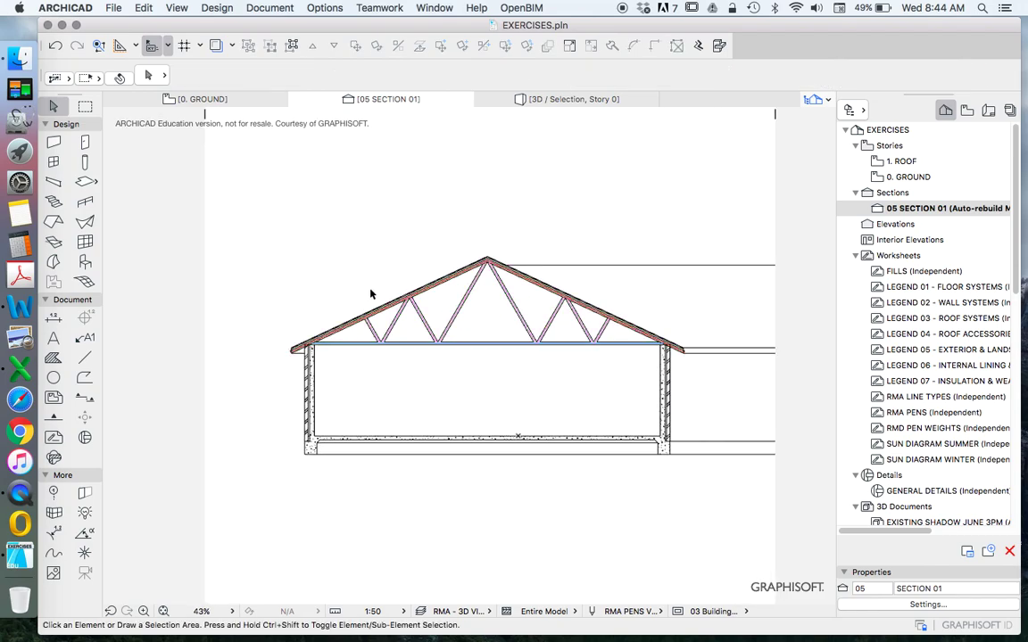
{"action": "scroll", "coordinate": [352, 326], "scroll_direction": "up", "scroll_amount": 5}
Step: Check the roof over the truss, deselect it, and zoom to review the chords and W-webs
{"action": "left_click", "coordinate": [339, 311]}
{"action": "scroll", "coordinate": [277, 348], "scroll_direction": "down", "scroll_amount": 4}
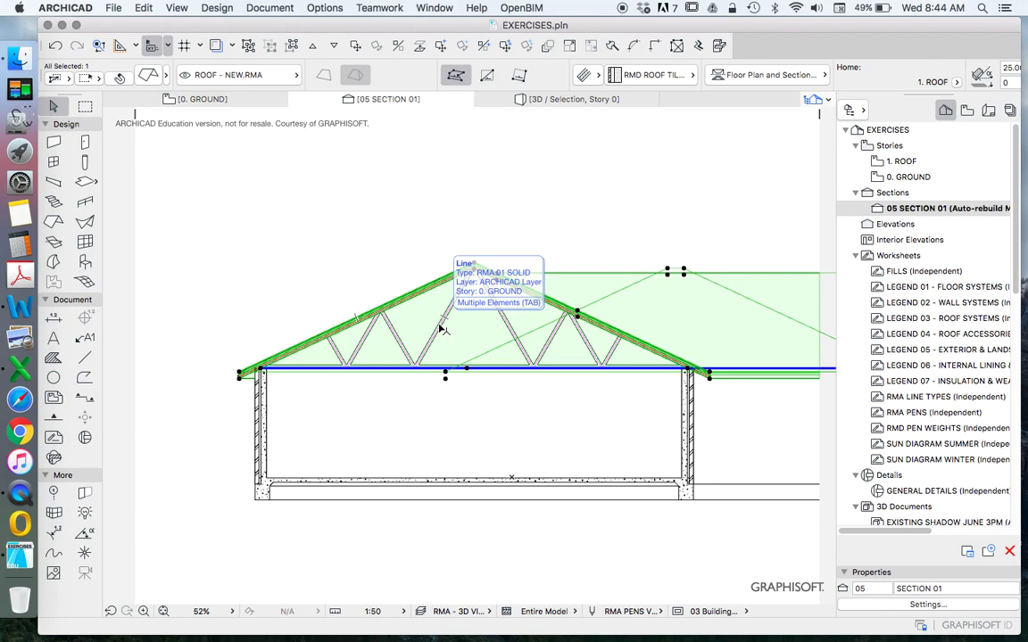
{"action": "left_click", "coordinate": [380, 247]}
{"action": "scroll", "coordinate": [506, 306], "scroll_direction": "up", "scroll_amount": 3}
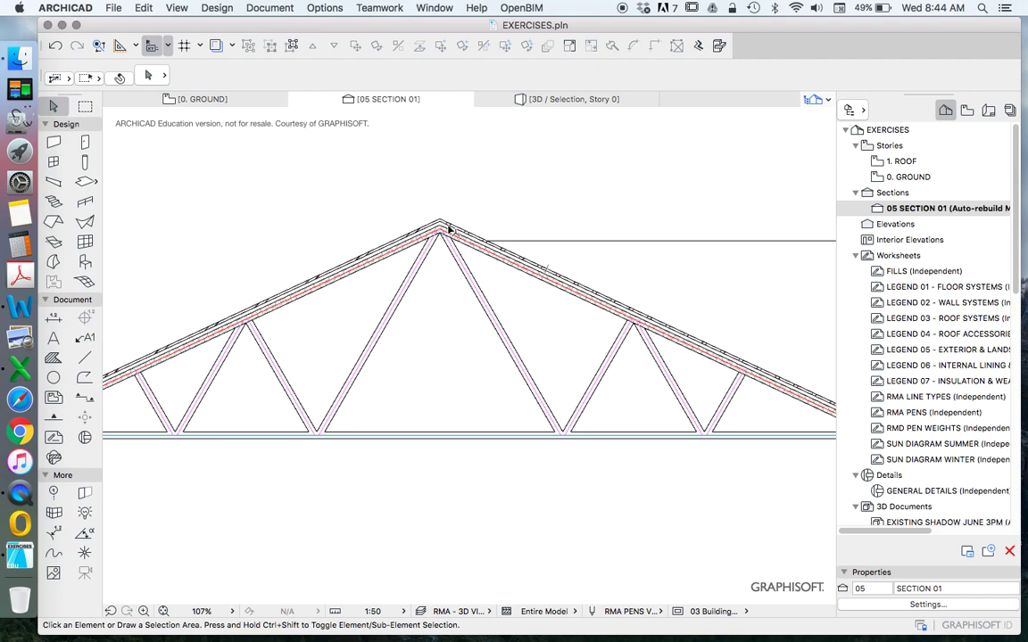
{"action": "scroll", "coordinate": [523, 266], "scroll_direction": "up", "scroll_amount": 2}
{"action": "scroll", "coordinate": [487, 247], "scroll_direction": "up", "scroll_amount": 1}
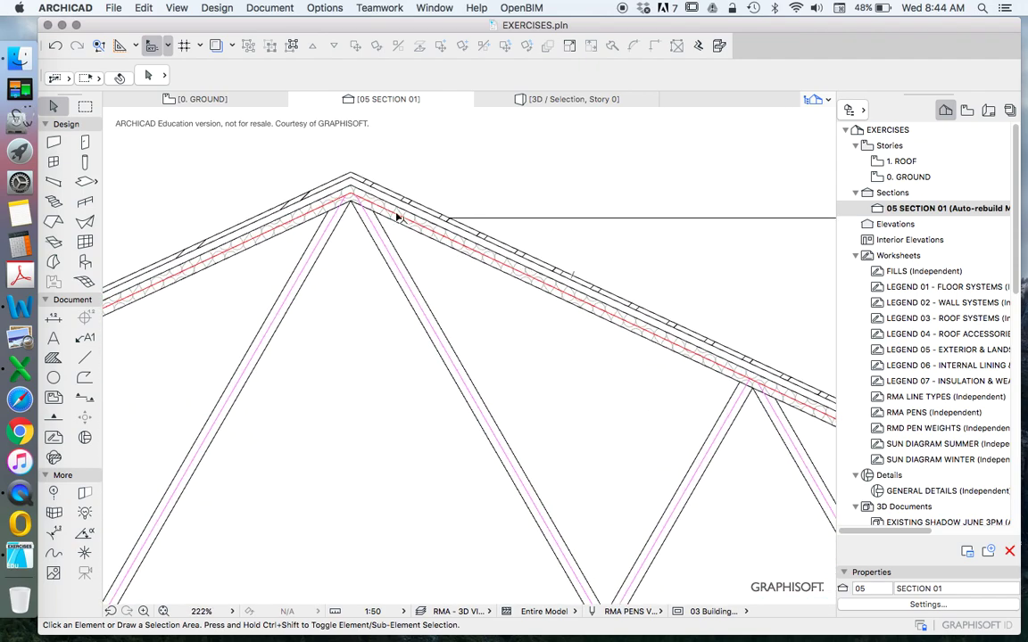
{"action": "scroll", "coordinate": [348, 218], "scroll_direction": "down", "scroll_amount": 3}
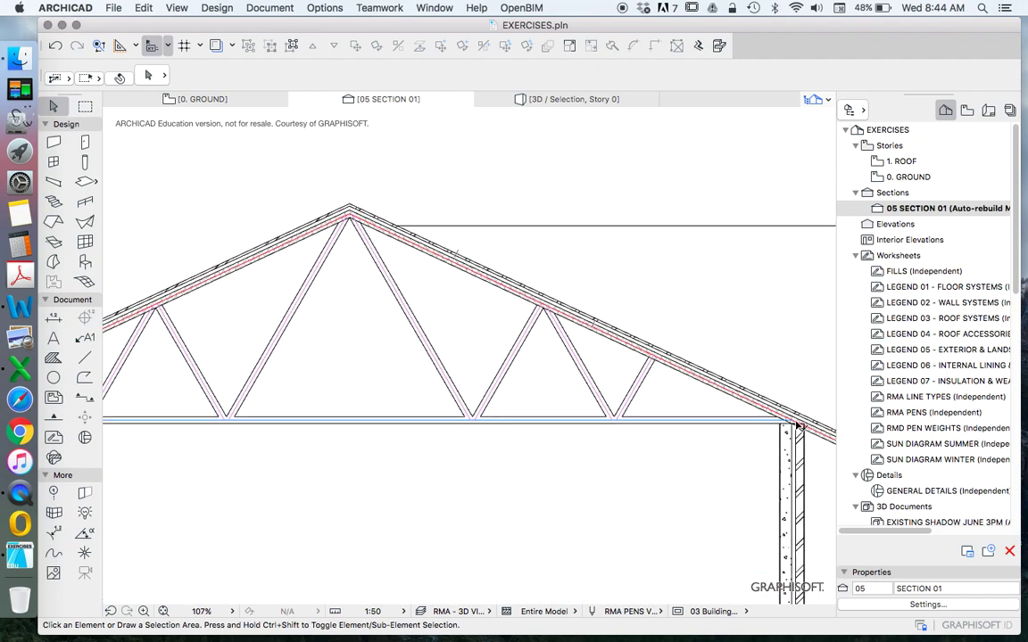
{"action": "scroll", "coordinate": [615, 284], "scroll_direction": "down", "scroll_amount": 1}
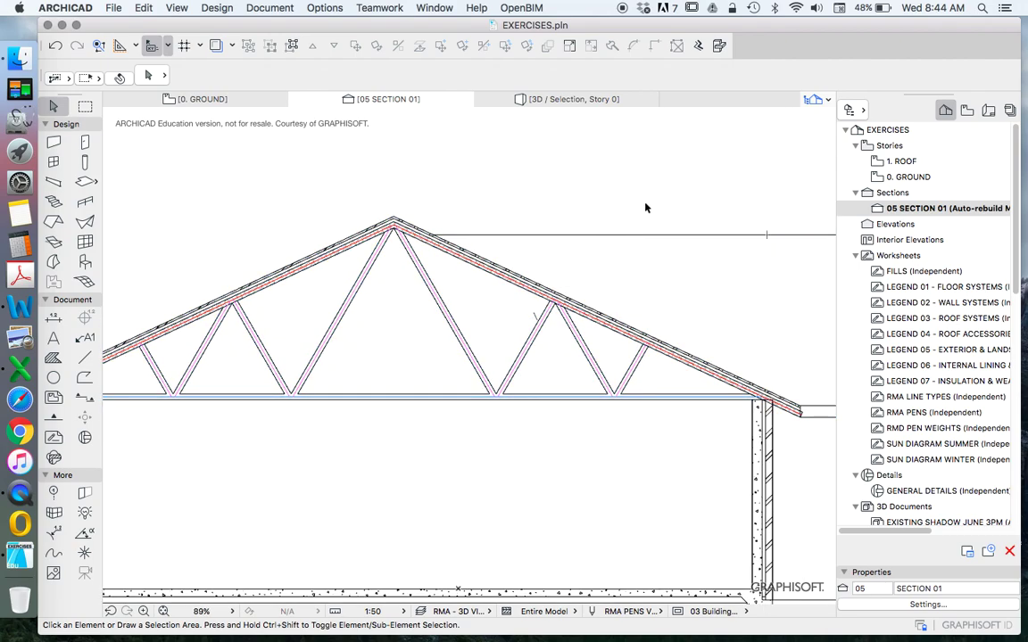
{"action": "scroll", "coordinate": [658, 268], "scroll_direction": "down", "scroll_amount": 2}
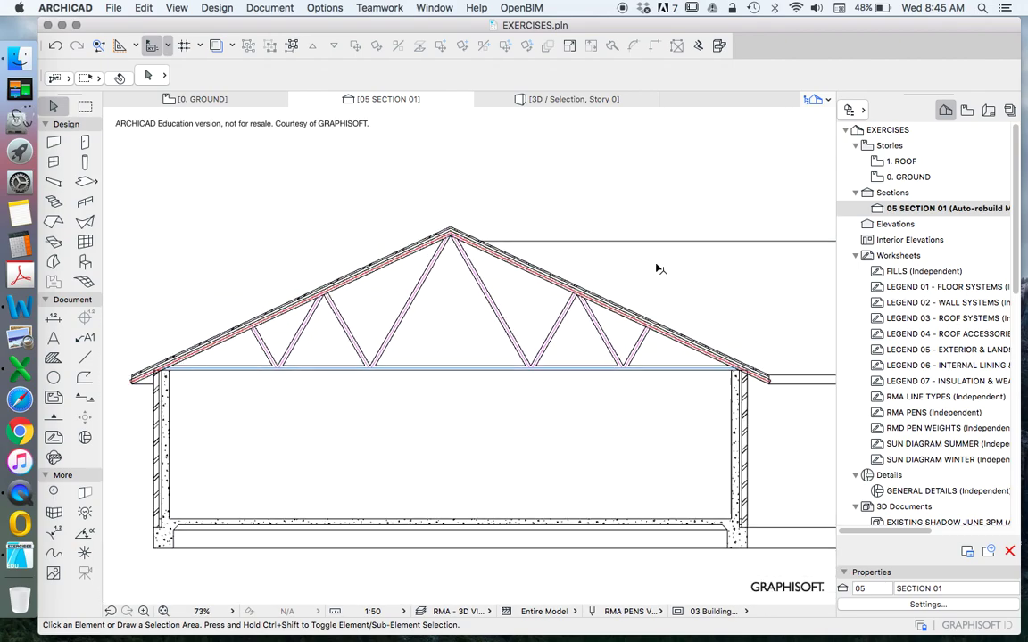